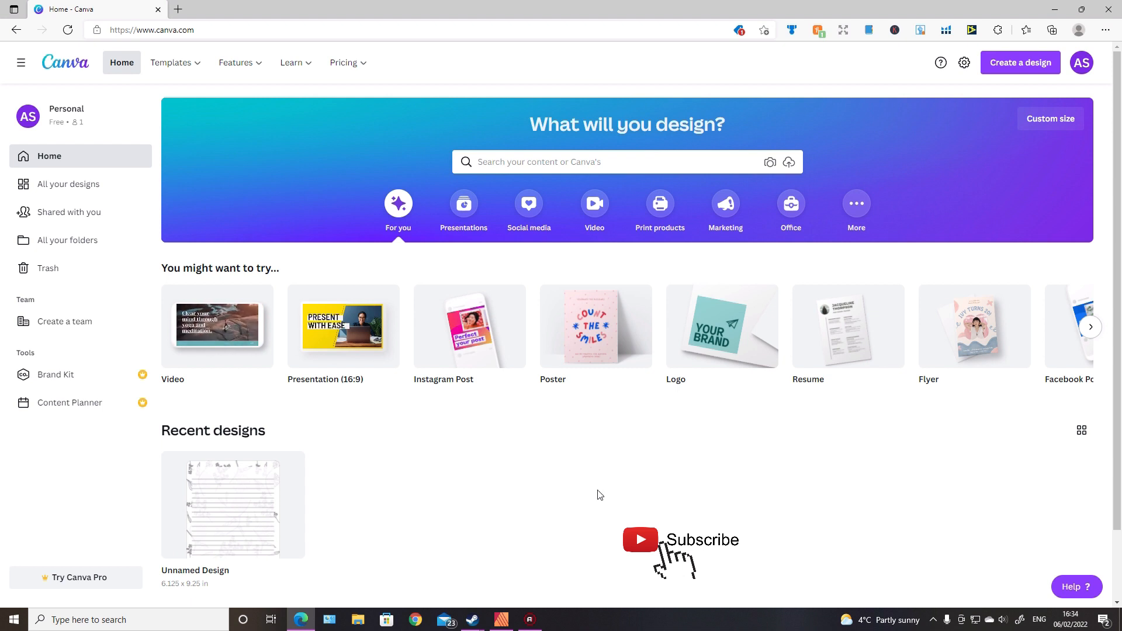
Open the recent 6.125 x 9.25 in design and add a blank second page.
left_click(233, 519)
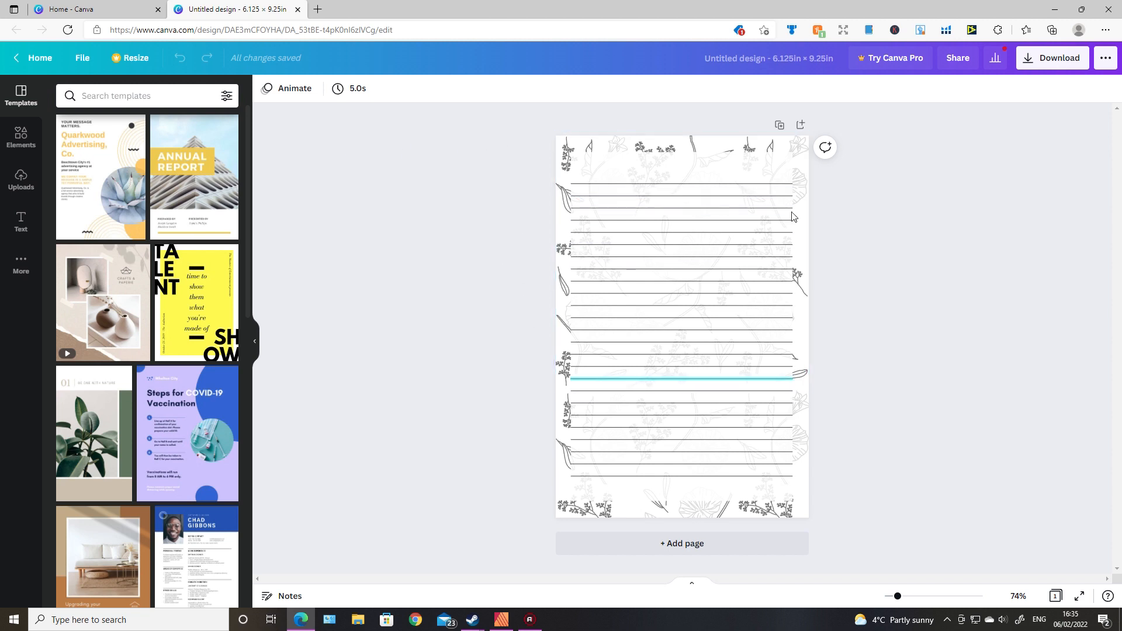
left_click(685, 550)
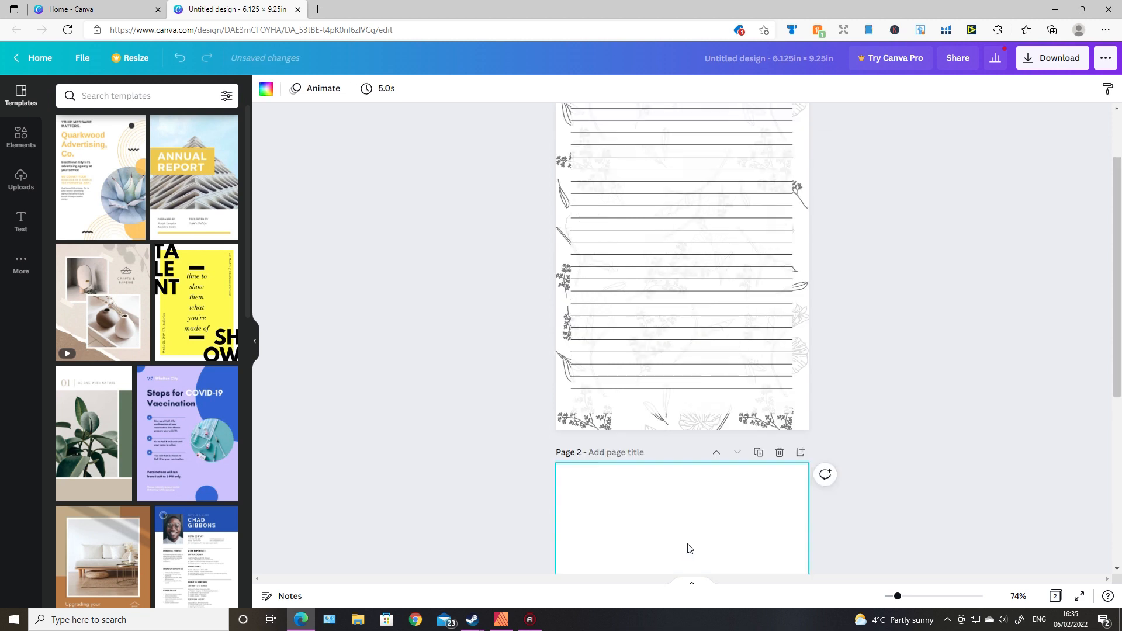
scroll(868, 297, "up", 6)
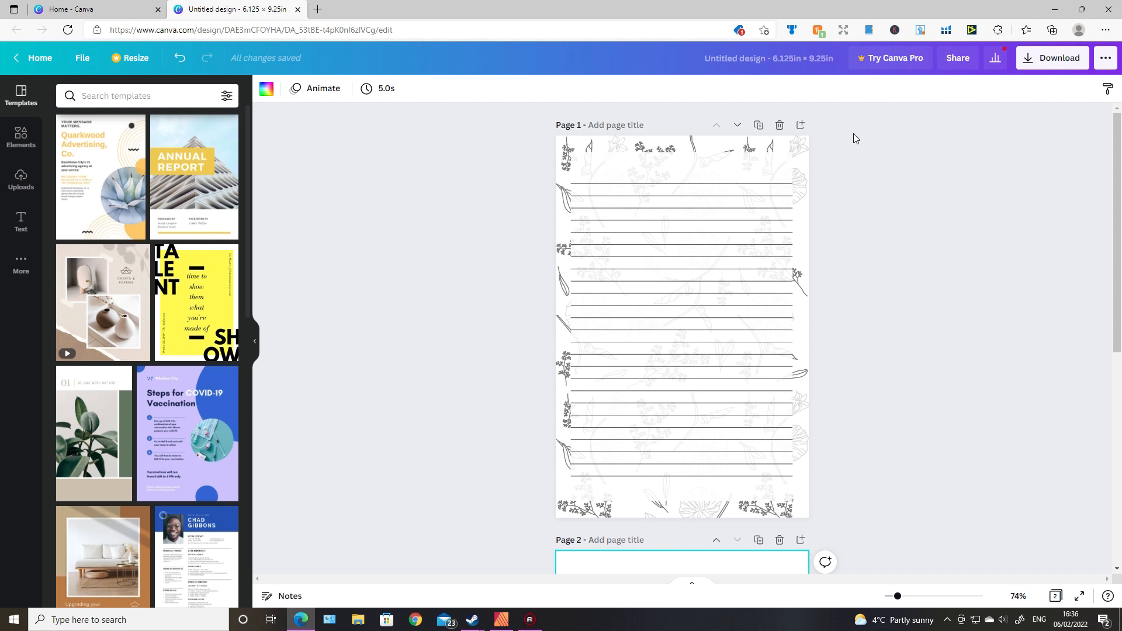
Add a square shape to page 2 and reshape it into a full-width black bar about 0.4 in high along the top edge.
scroll(865, 163, "down", 5)
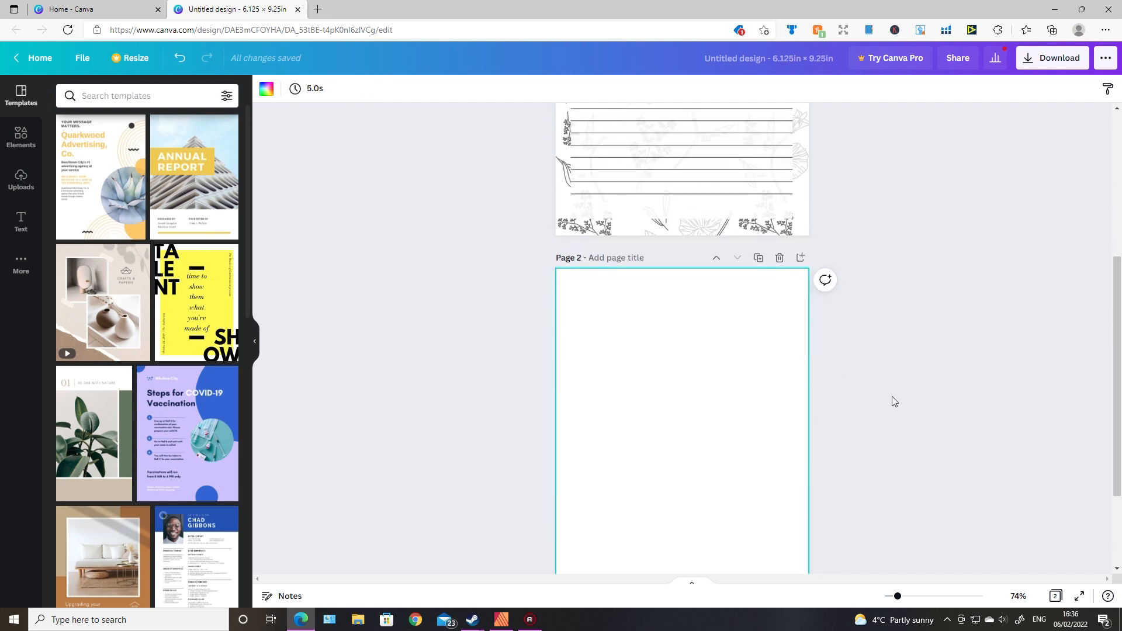
left_click(22, 138)
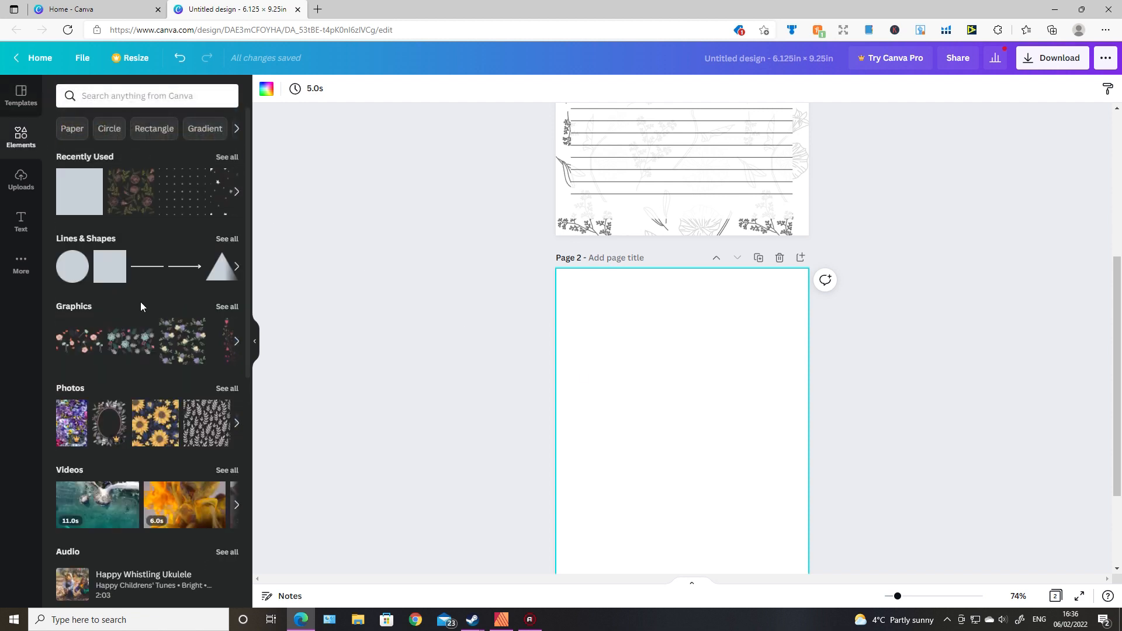
left_click(111, 268)
left_click_drag(676, 472, 683, 348)
left_click_drag(690, 407, 695, 279)
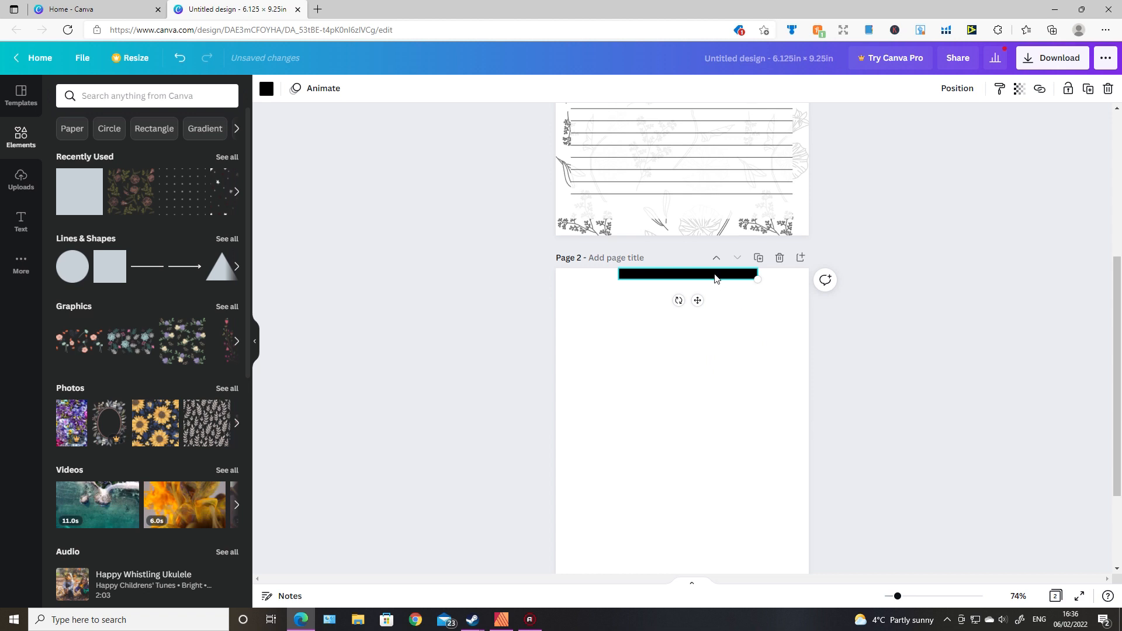
left_click_drag(708, 280, 809, 276)
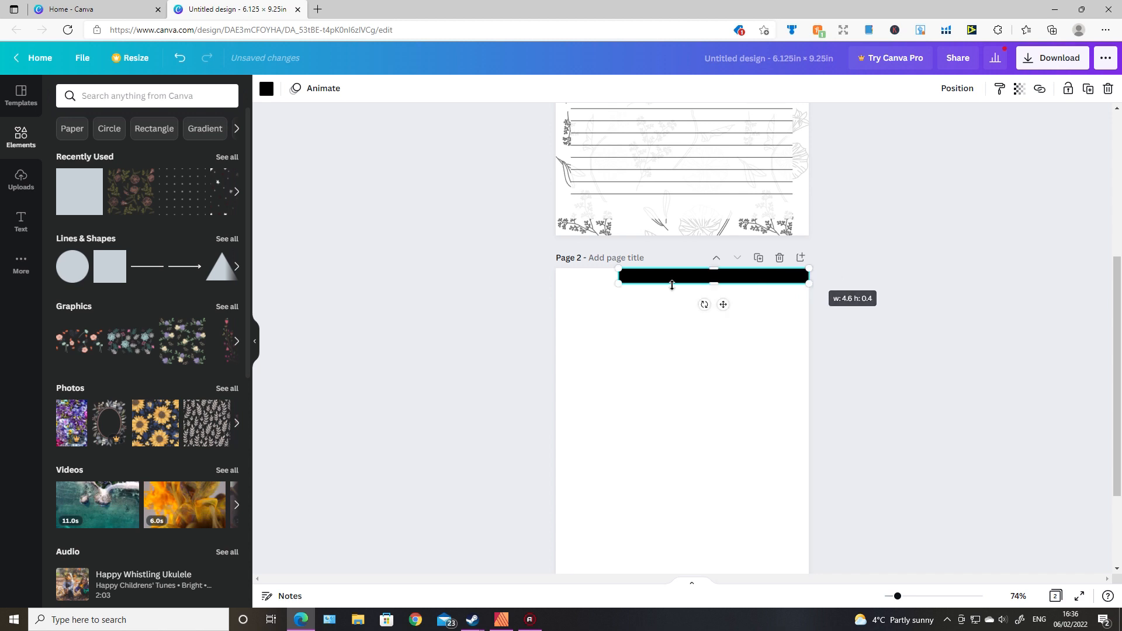
left_click_drag(618, 276, 556, 274)
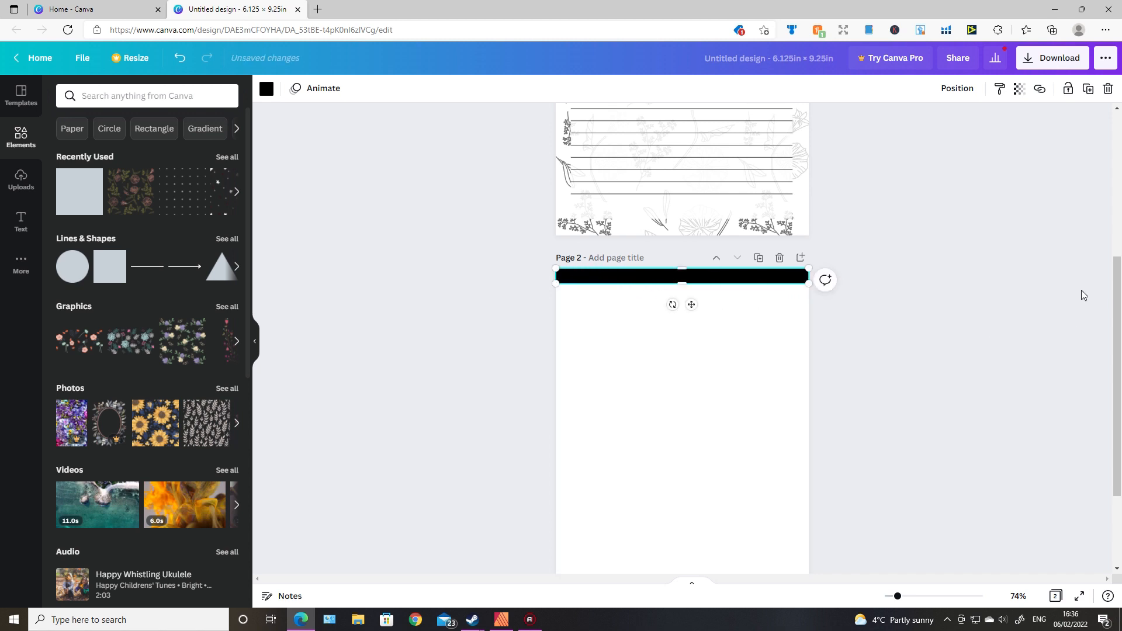
Duplicate the black bar and align the copy with the bottom edge of page 2, flush with both sides.
key("ctrl+d")
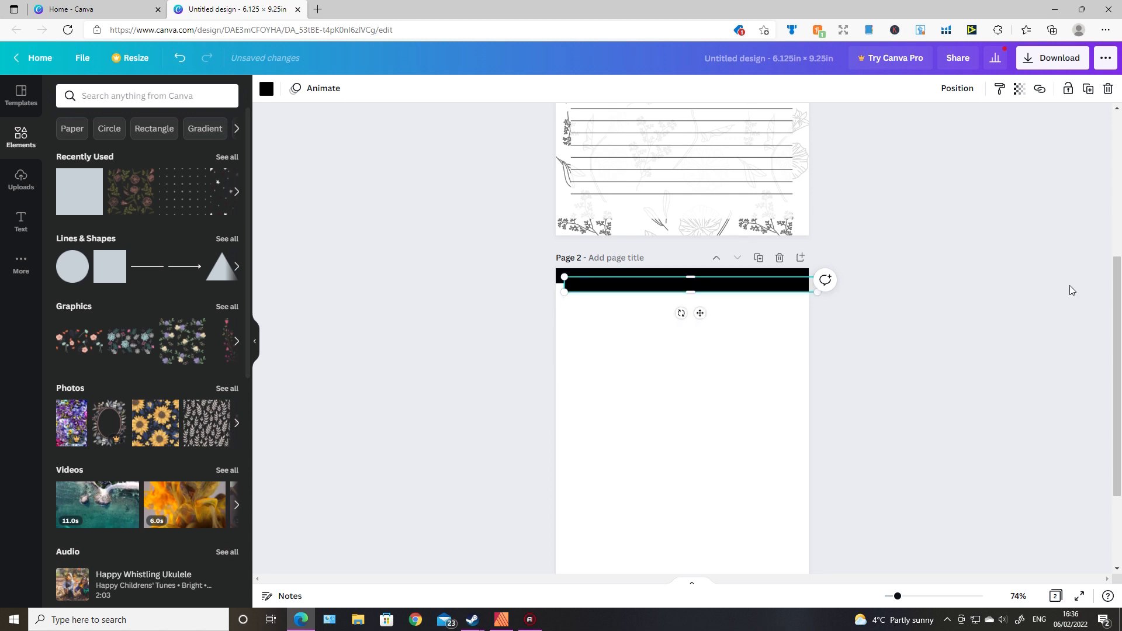
left_click(956, 89)
left_click(791, 219)
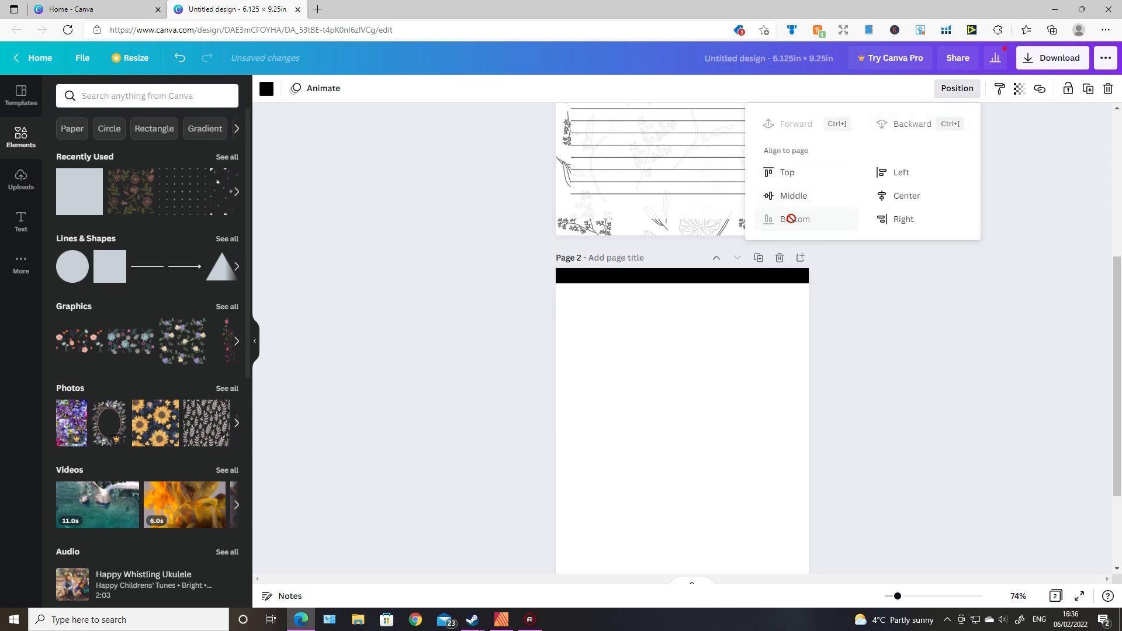
scroll(904, 380, "down", 2)
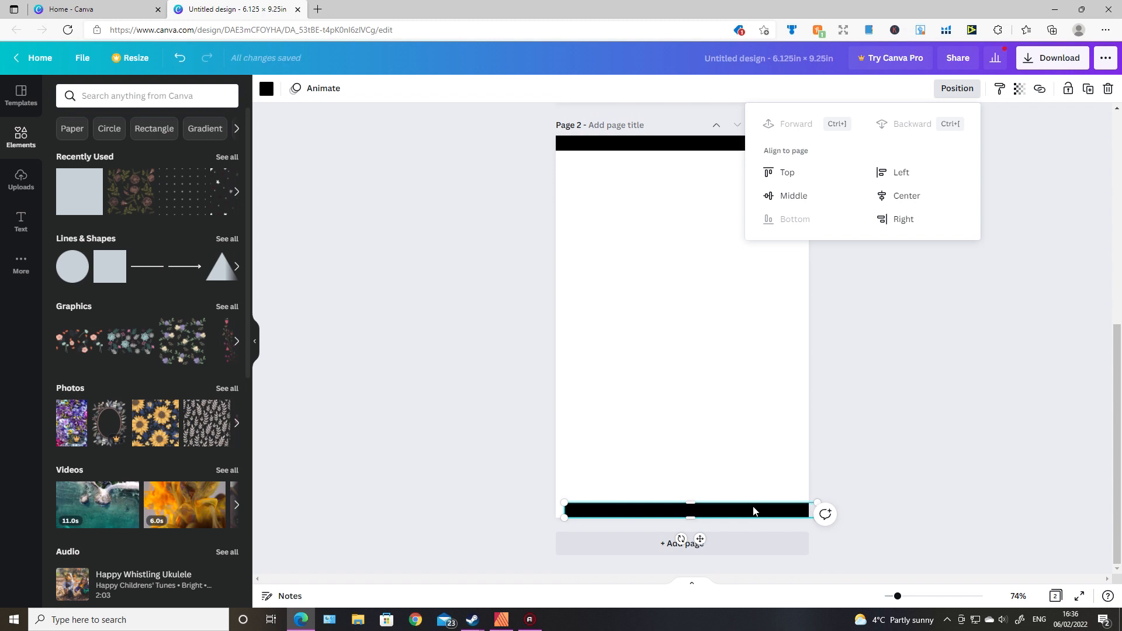
mouse_move(753, 508)
left_mouse_down()
mouse_move(736, 508)
mouse_move(744, 515)
left_mouse_up()
Paste another copy of the bar, rotate it to vertical and stretch it along the full right edge of page 2.
key("ctrl+v")
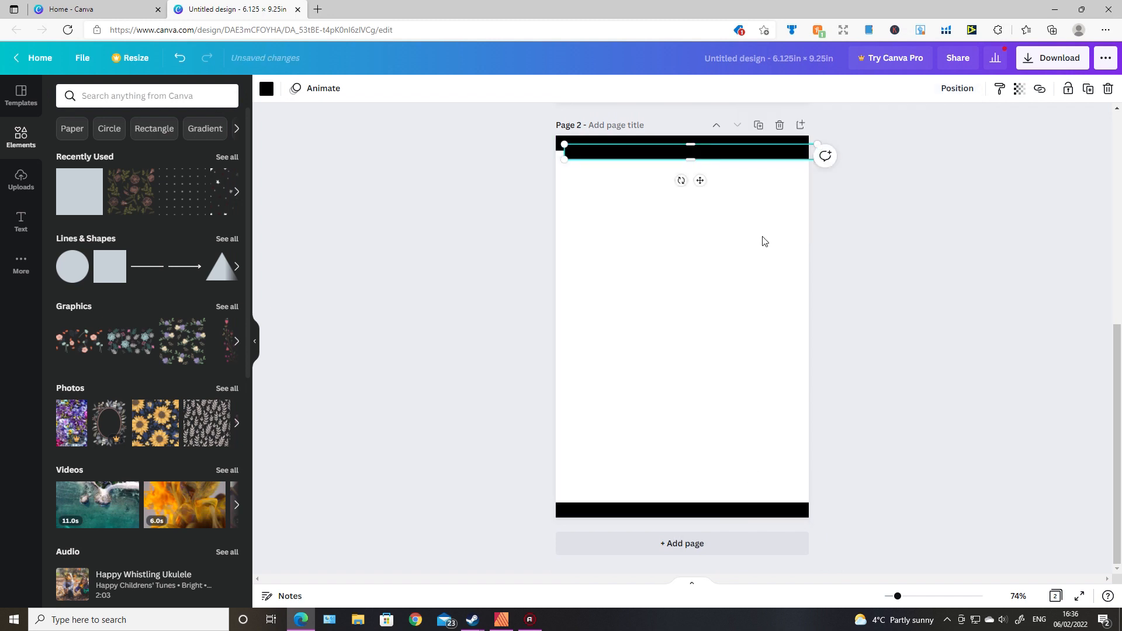
left_click_drag(680, 180, 742, 160)
left_click_drag(697, 246, 798, 312)
left_click_drag(801, 415, 801, 518)
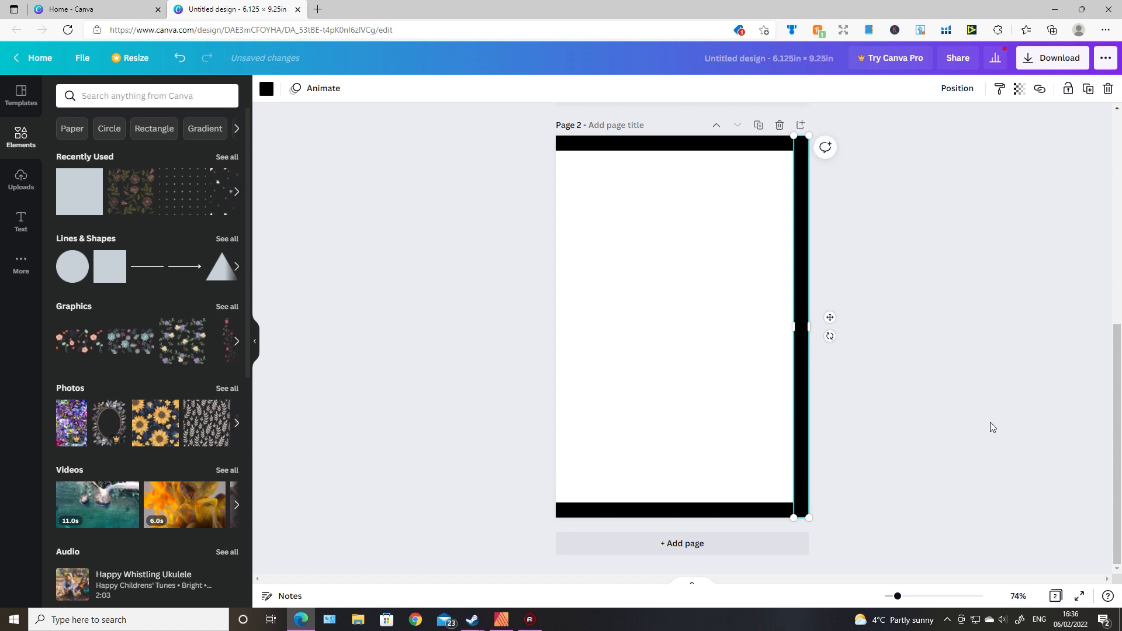
Duplicate the vertical bar and align the copy with the left edge of page 2 to close the frame.
key("ctrl+d")
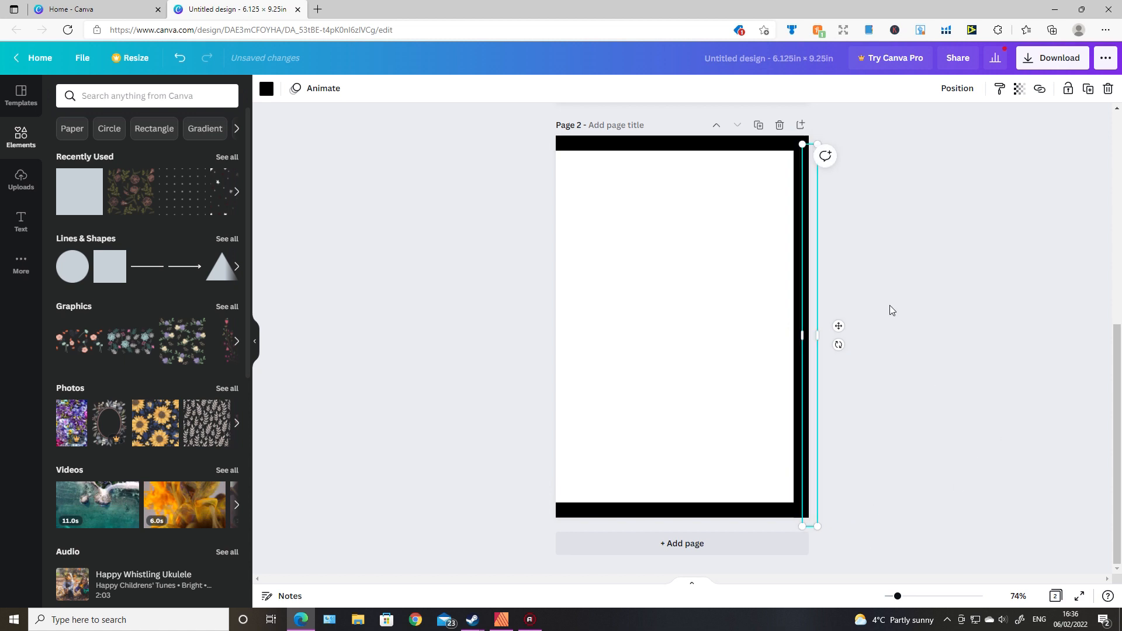
left_click(957, 88)
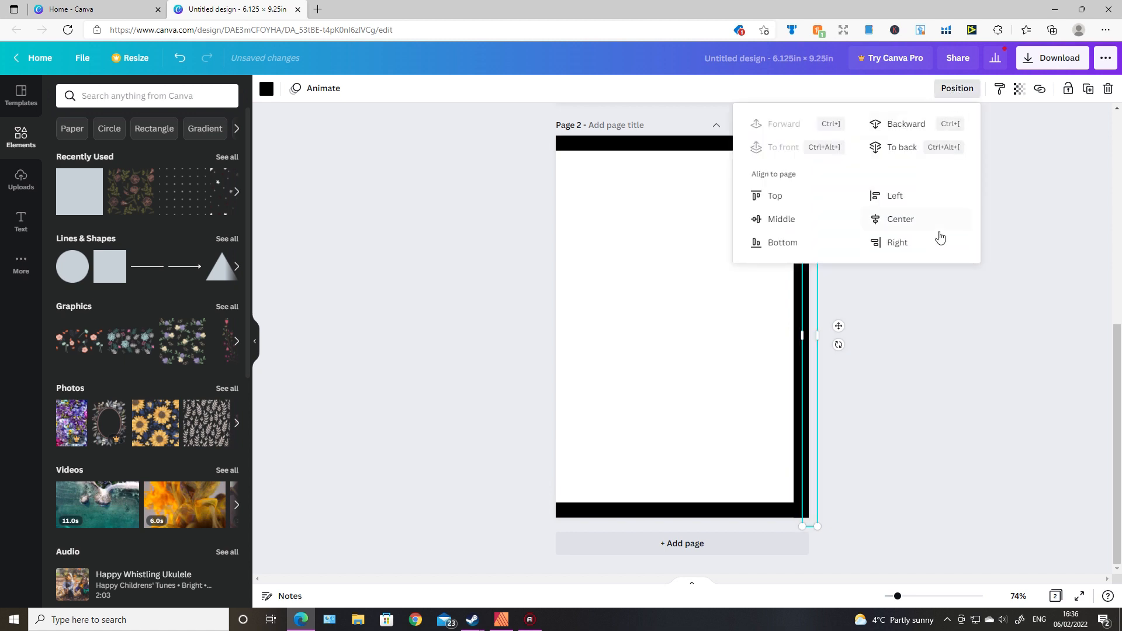
left_click(905, 250)
left_click(896, 197)
left_click(944, 429)
left_click(947, 409)
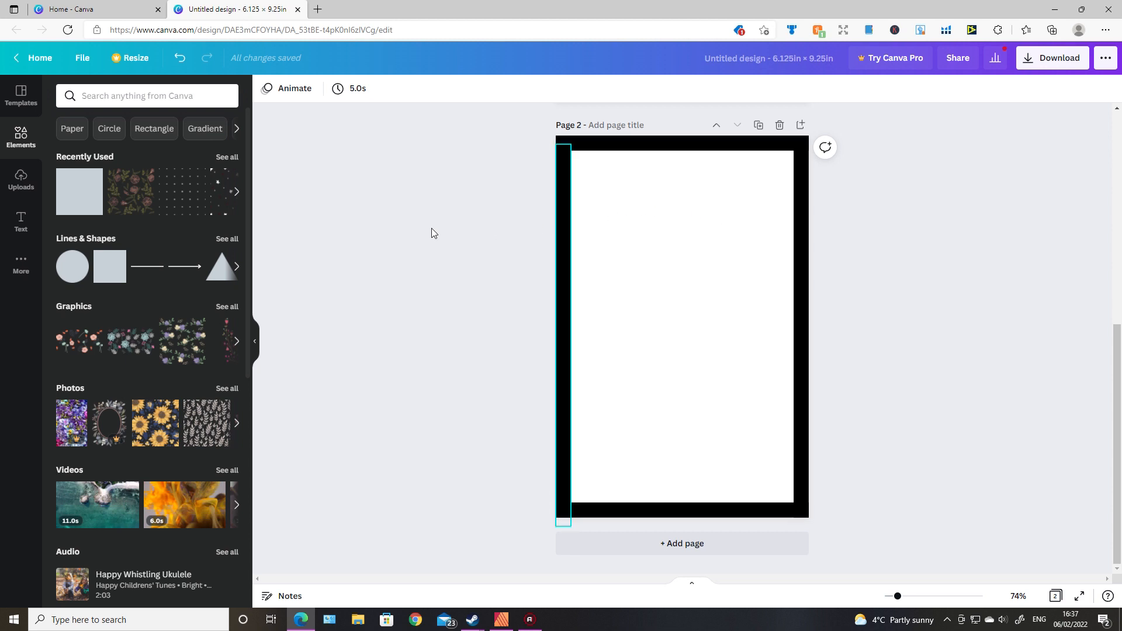
Add a straight line inside the frame, extend it almost to both side bars and reduce its thickness.
left_click(146, 273)
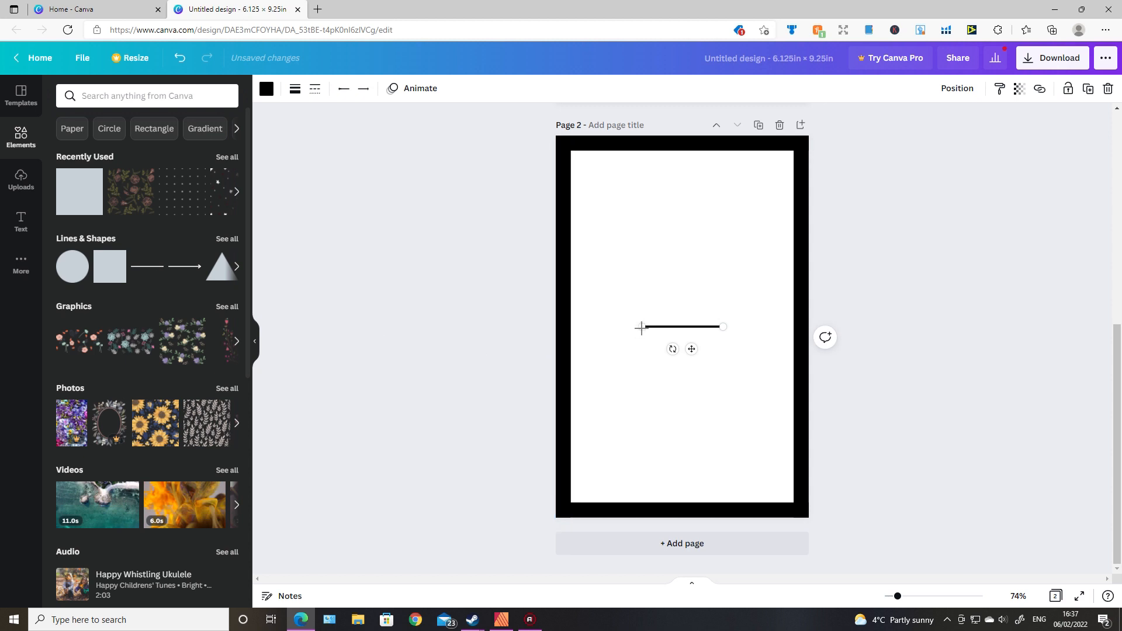
left_click_drag(641, 328, 580, 326)
left_click_drag(730, 327, 783, 327)
left_click(295, 88)
left_click_drag(365, 124, 311, 227)
key("Escape")
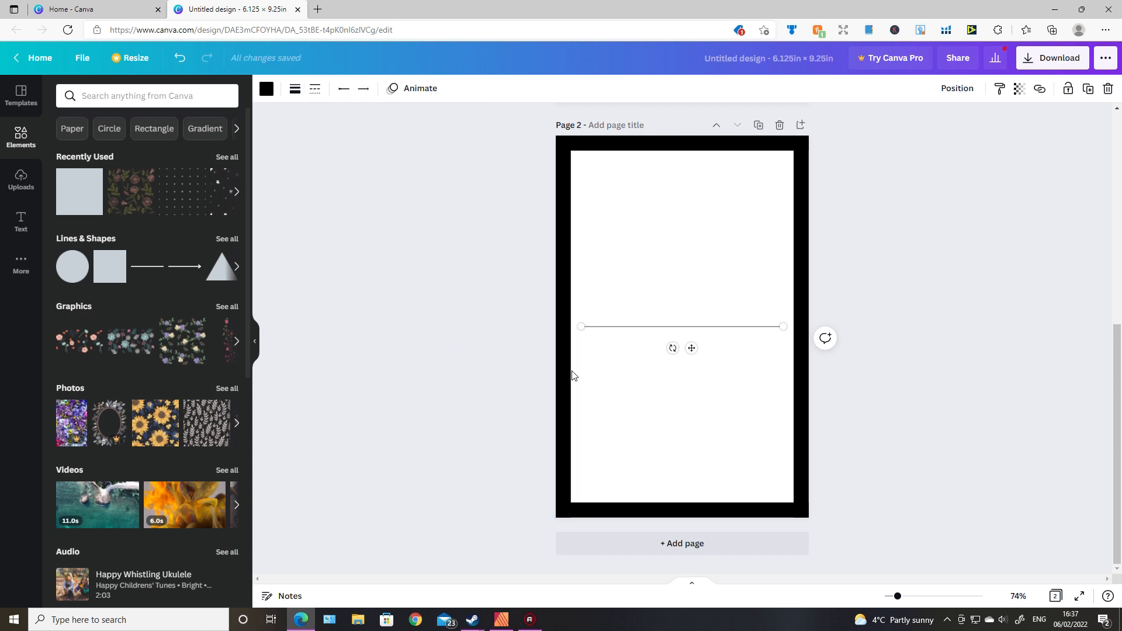
Duplicate the thin horizontal line 19 times for a total of 20 ruled lines.
key("ctrl+d")
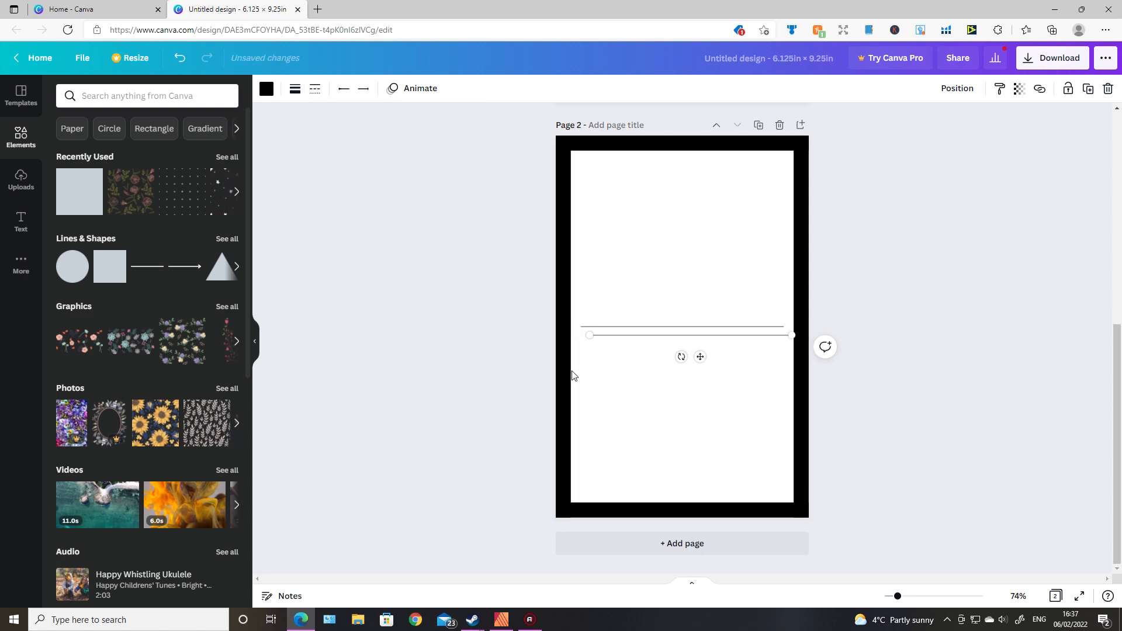
key("ctrl+d")
key("ctrl+d")
key("ctrl+d")
key("ctrl+d")
key("ctrl+d")
key("ctrl+d")
key("ctrl+d")
key("ctrl+d")
key("ctrl+d")
key("ctrl+d")
key("ctrl+d")
key("ctrl+d")
key("ctrl+d")
key("ctrl+d")
key("ctrl+d")
key("ctrl+d")
key("ctrl+d")
key("ctrl+d")
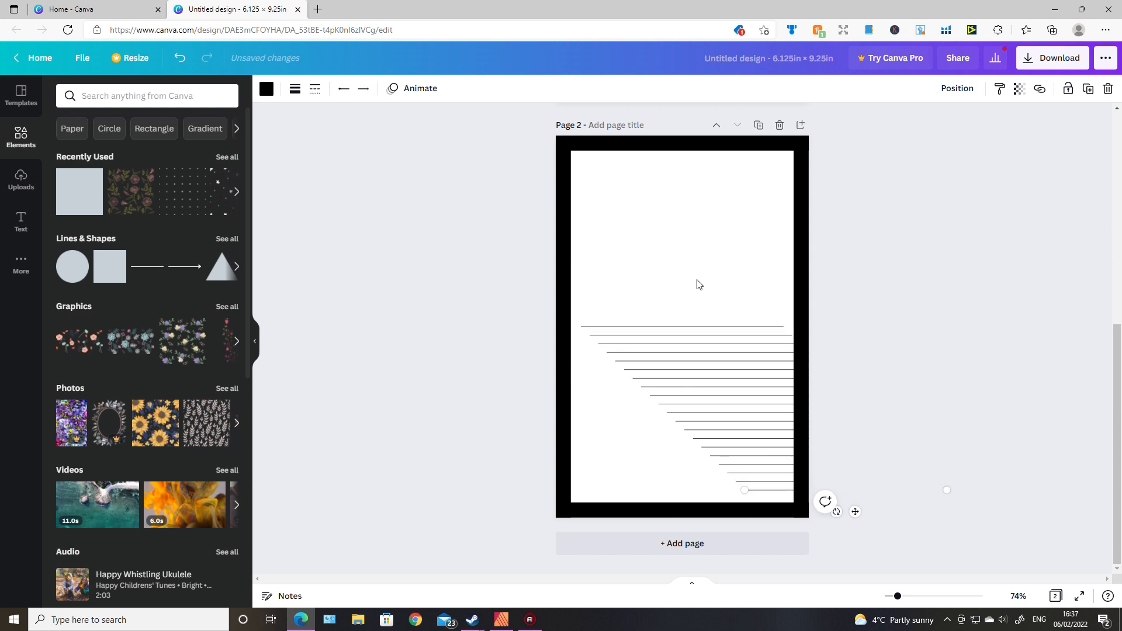
Select all the ruled lines and tidy them up into one evenly spaced, aligned stack.
left_click_drag(700, 270, 773, 500)
left_click(979, 91)
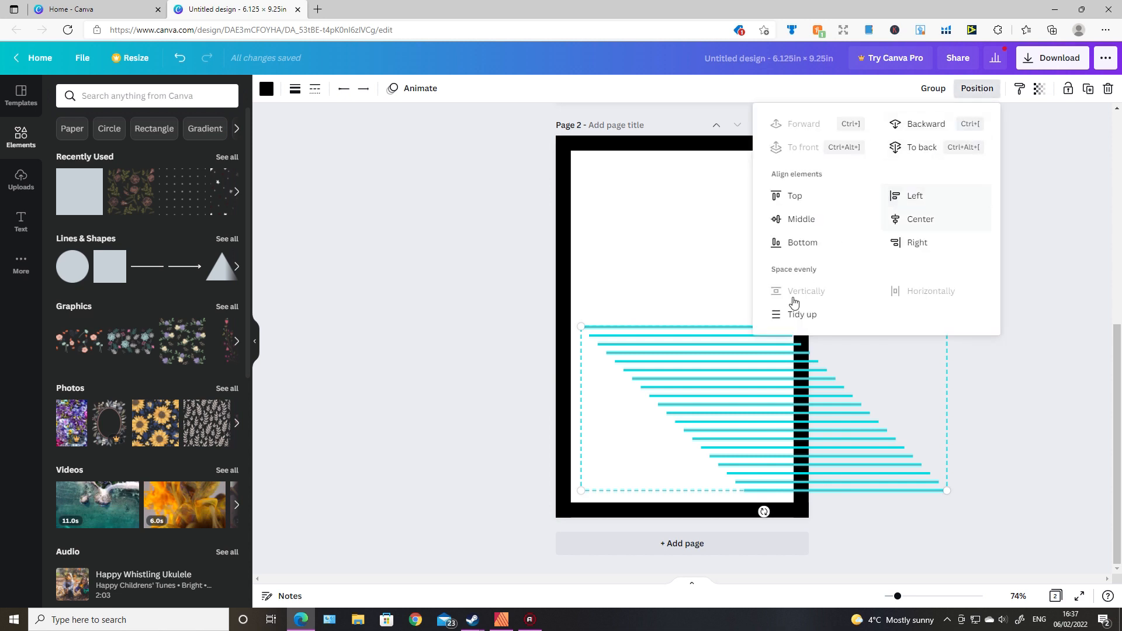
left_click(804, 315)
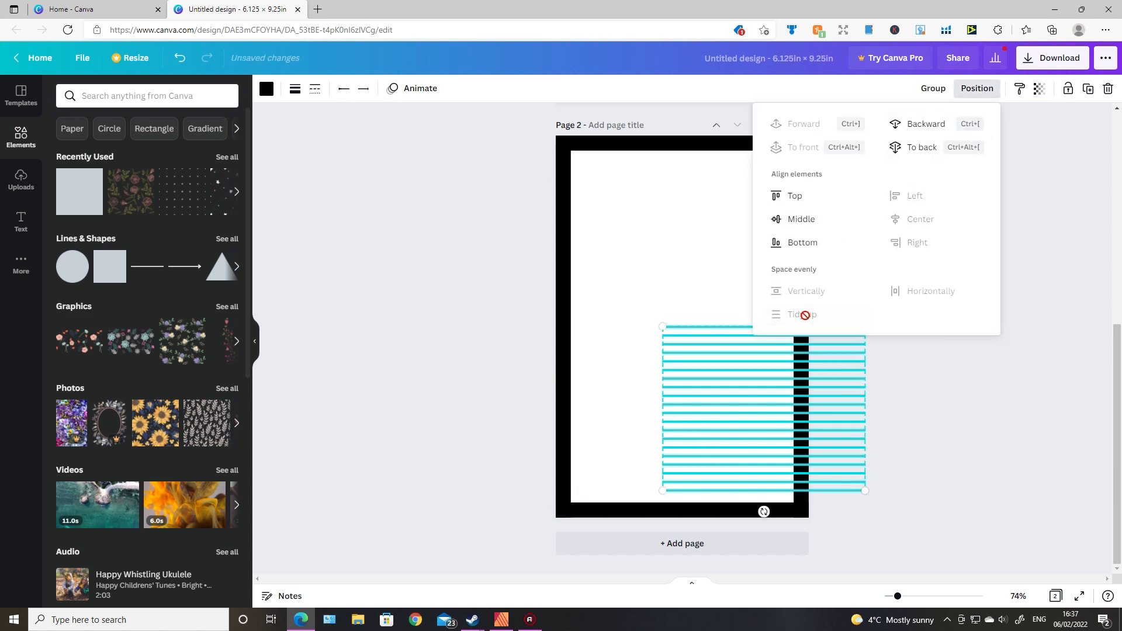
left_click(949, 406)
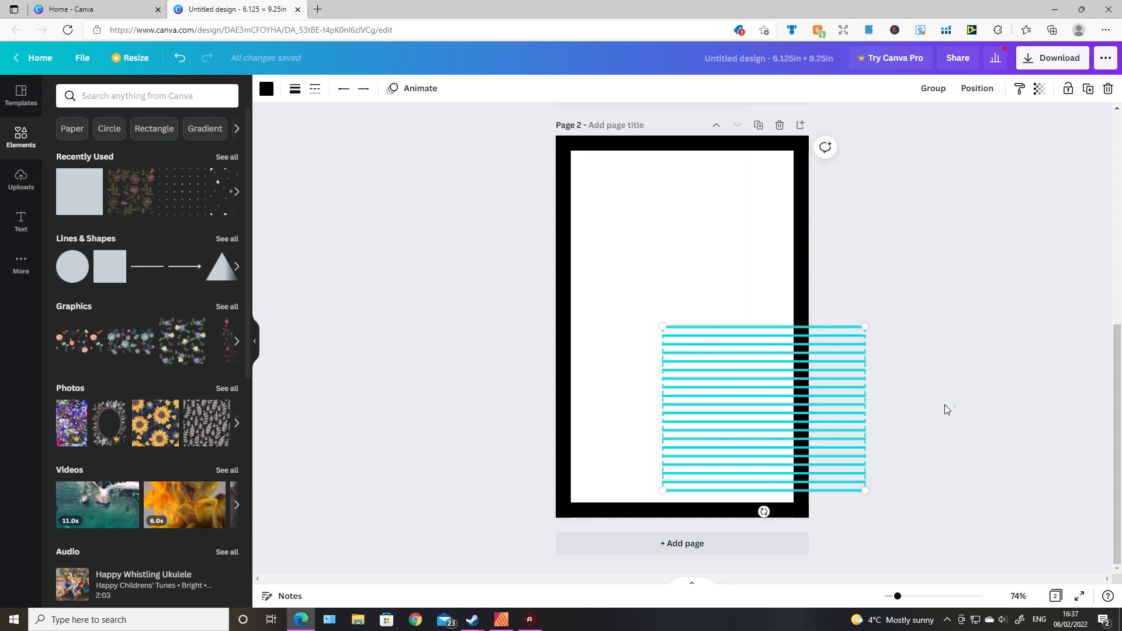
Move the topmost ruled line just below the top bar, centred horizontally within the frame.
left_click(748, 332)
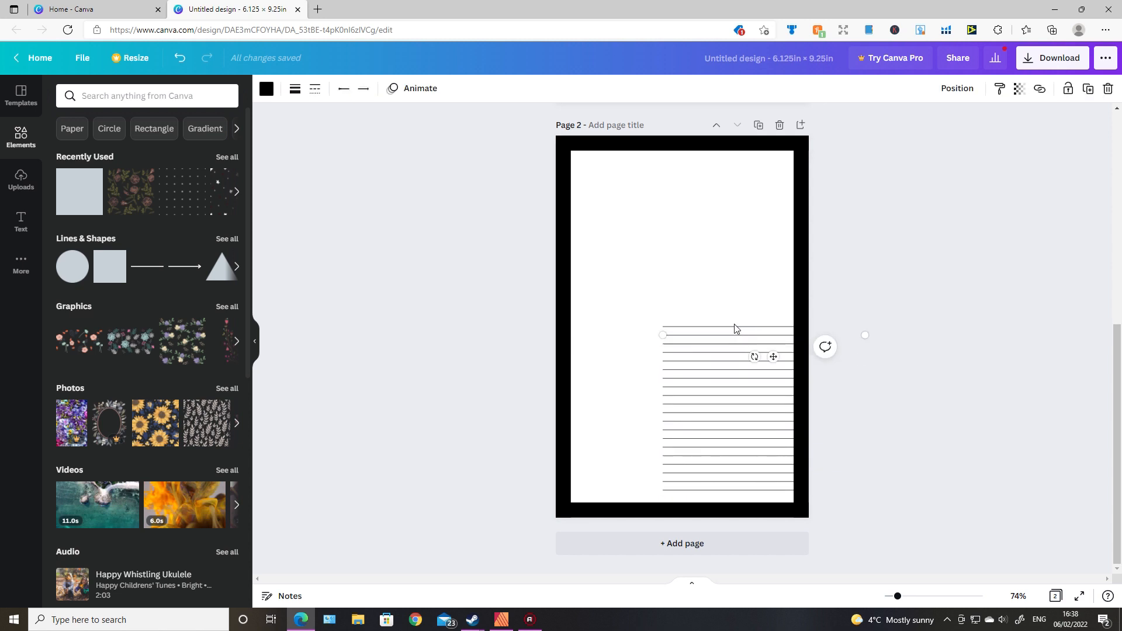
left_click(728, 326)
left_click_drag(766, 341, 690, 204)
left_click_drag(691, 199, 690, 185)
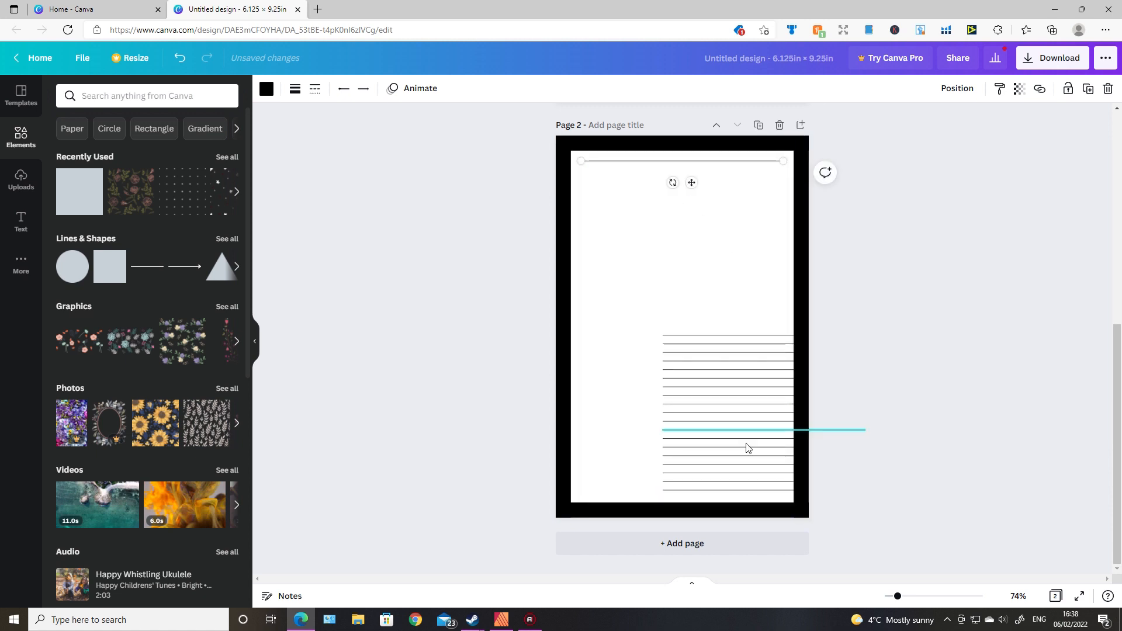
Move the lowest ruled line just above the bottom bar, centred horizontally within the frame.
left_click(736, 494)
left_click_drag(747, 511, 691, 509)
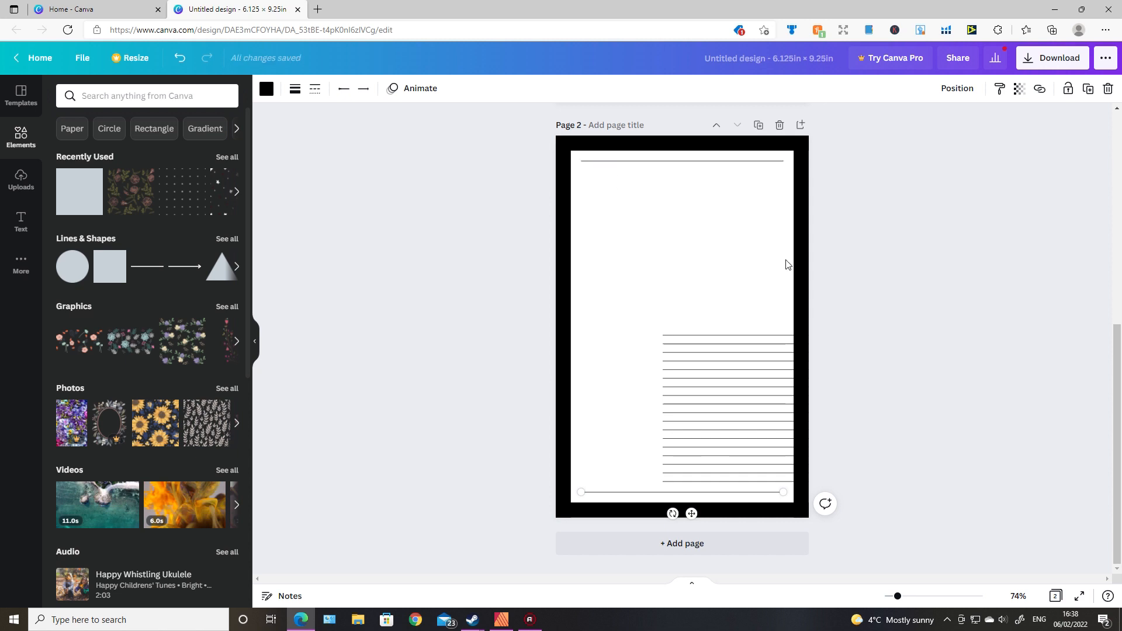
left_click(432, 431)
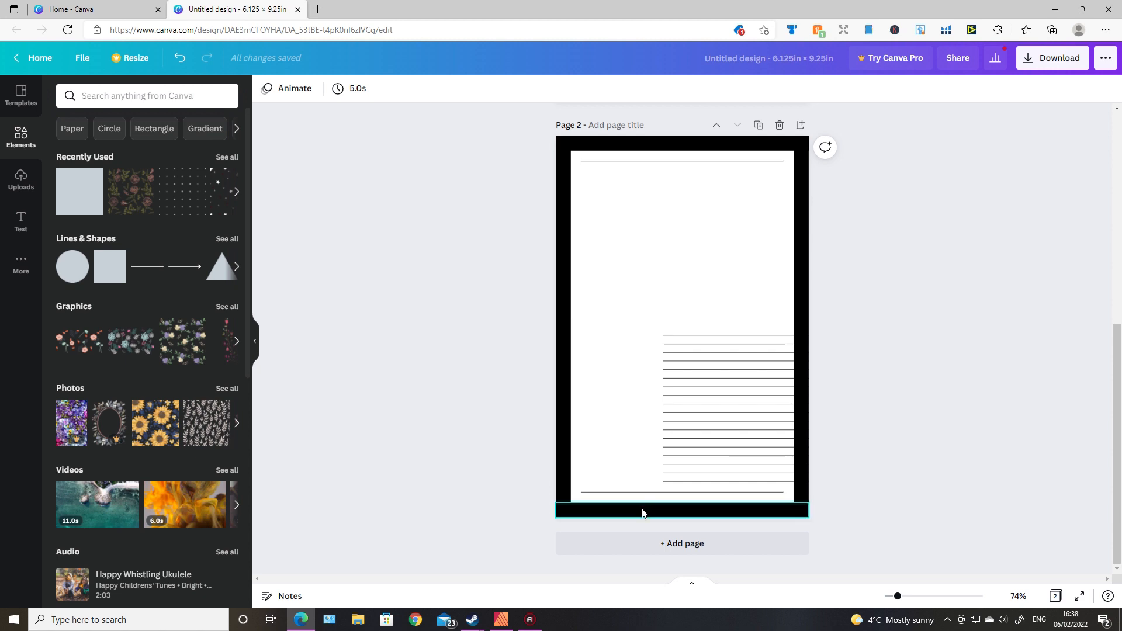
Select all the ruled lines on page 2, space them evenly vertically and tidy them up into alignment.
scroll(642, 513, "up", 5)
scroll(691, 483, "down", 2)
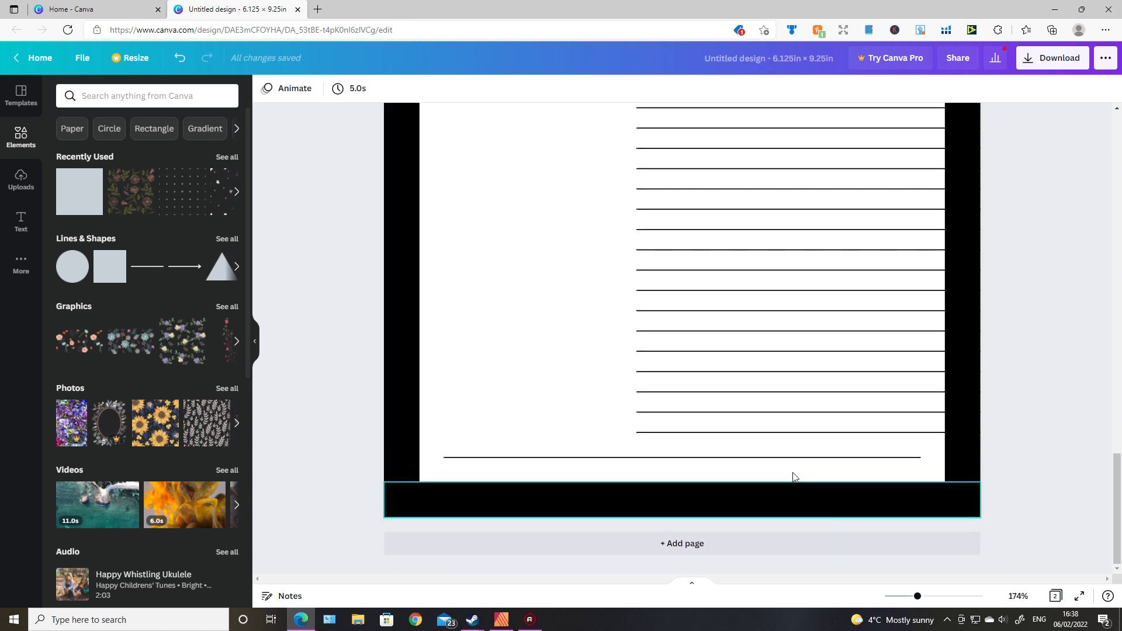
left_click_drag(918, 473, 489, 238)
scroll(676, 139, "up", 5)
scroll(654, 144, "up", 3)
left_click(987, 95)
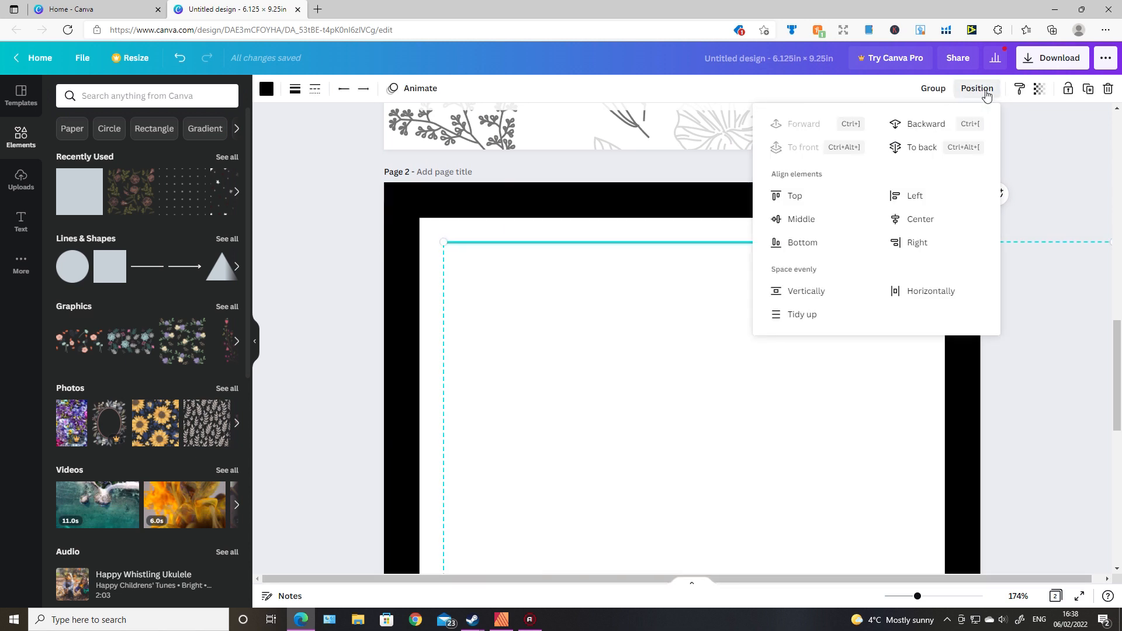
left_click(798, 295)
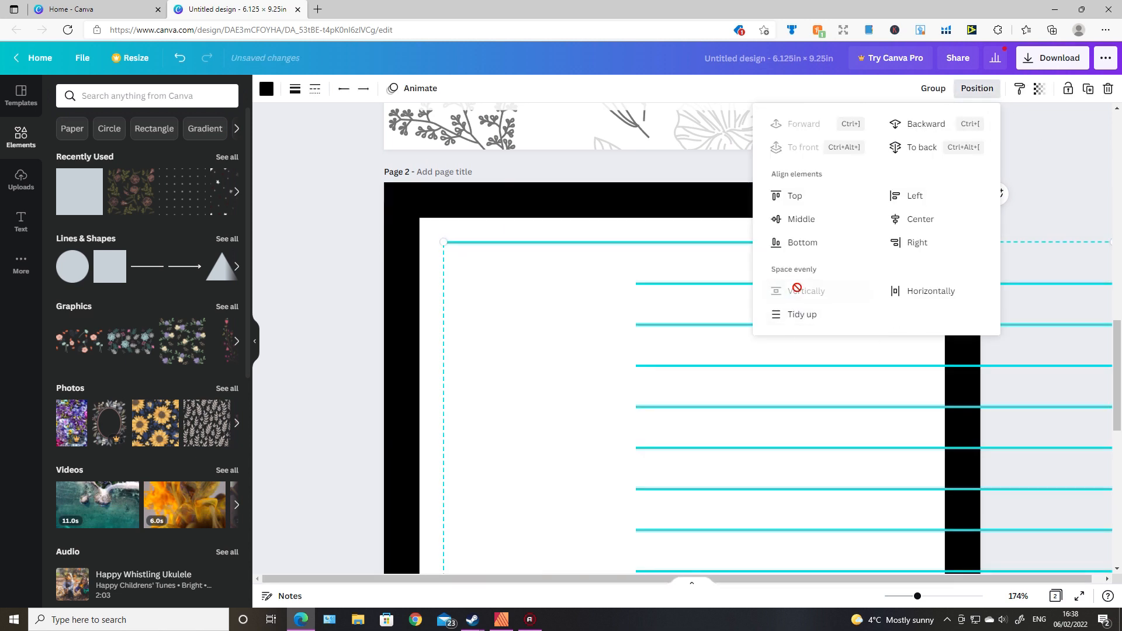
left_click(805, 317)
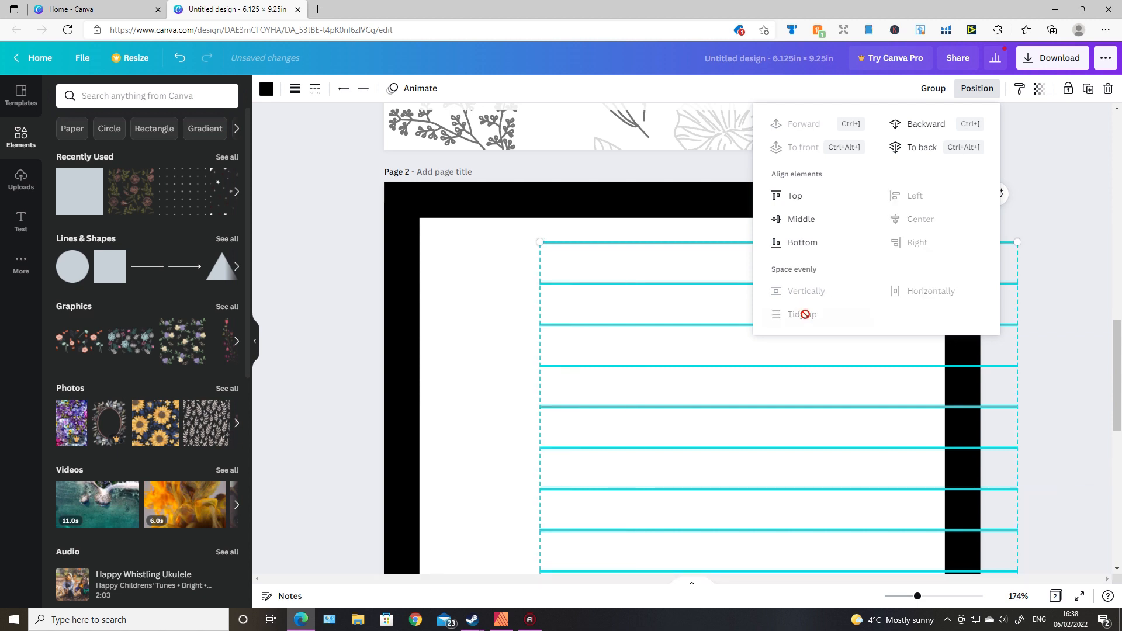
left_click(1067, 156)
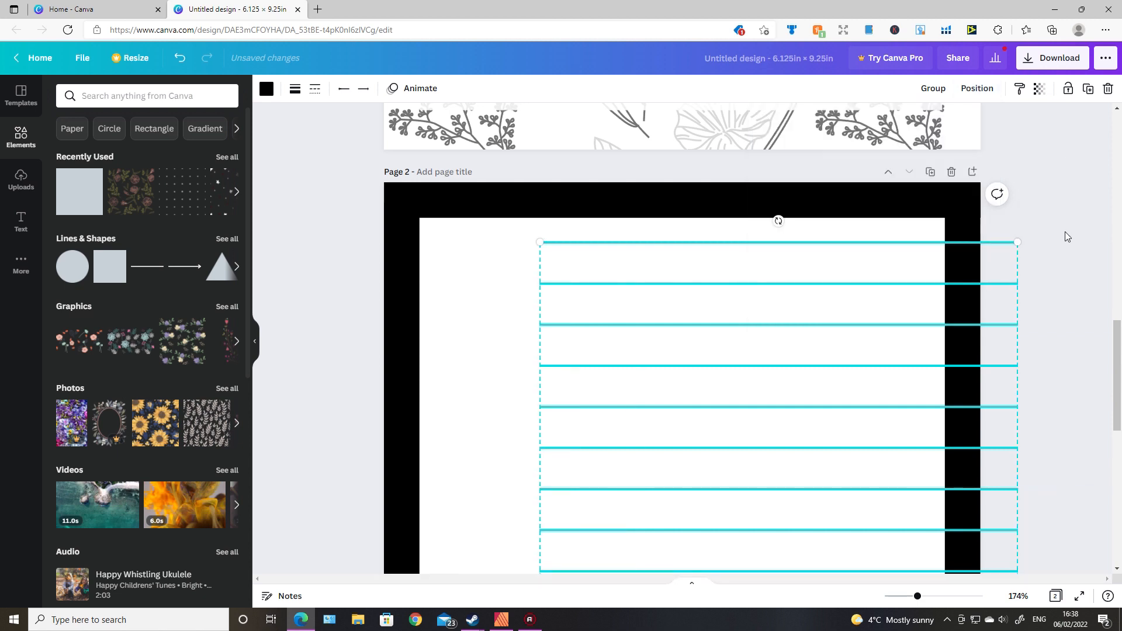
Move the whole set of ruled lines so it is centred horizontally inside the black frame.
scroll(1065, 231, "down", 5)
scroll(993, 292, "down", 2)
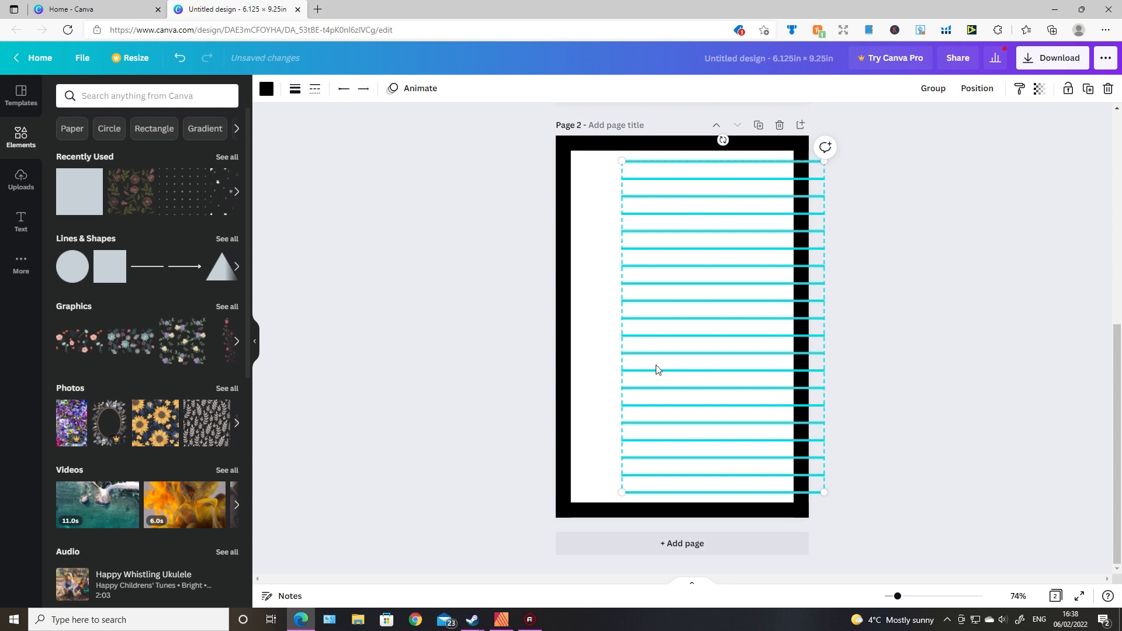
left_click_drag(686, 337, 653, 338)
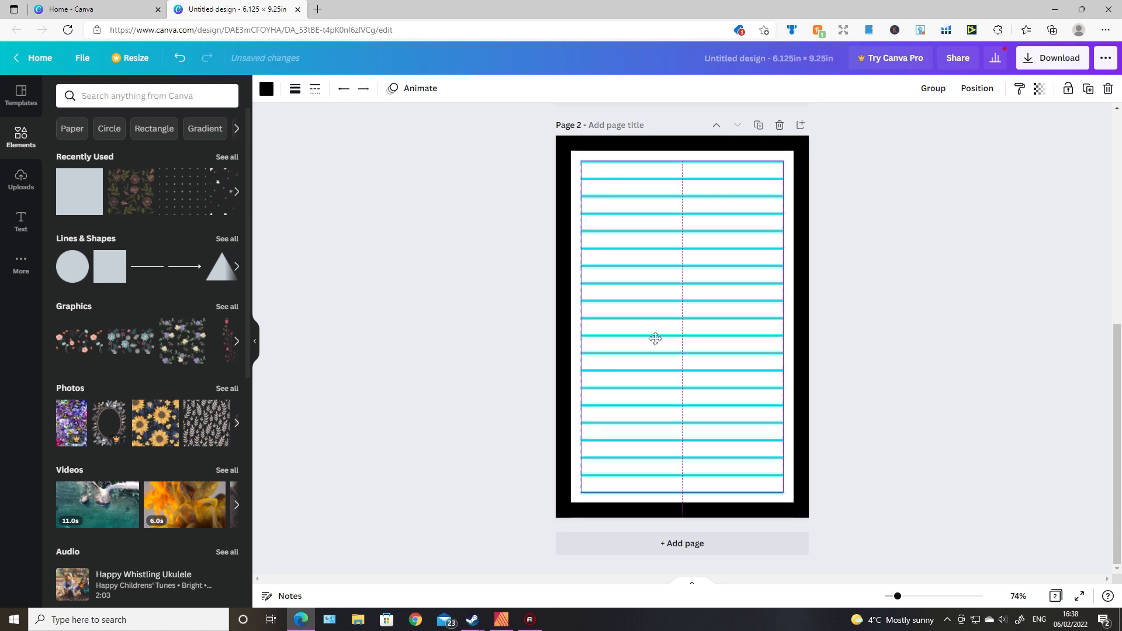
left_click(899, 381)
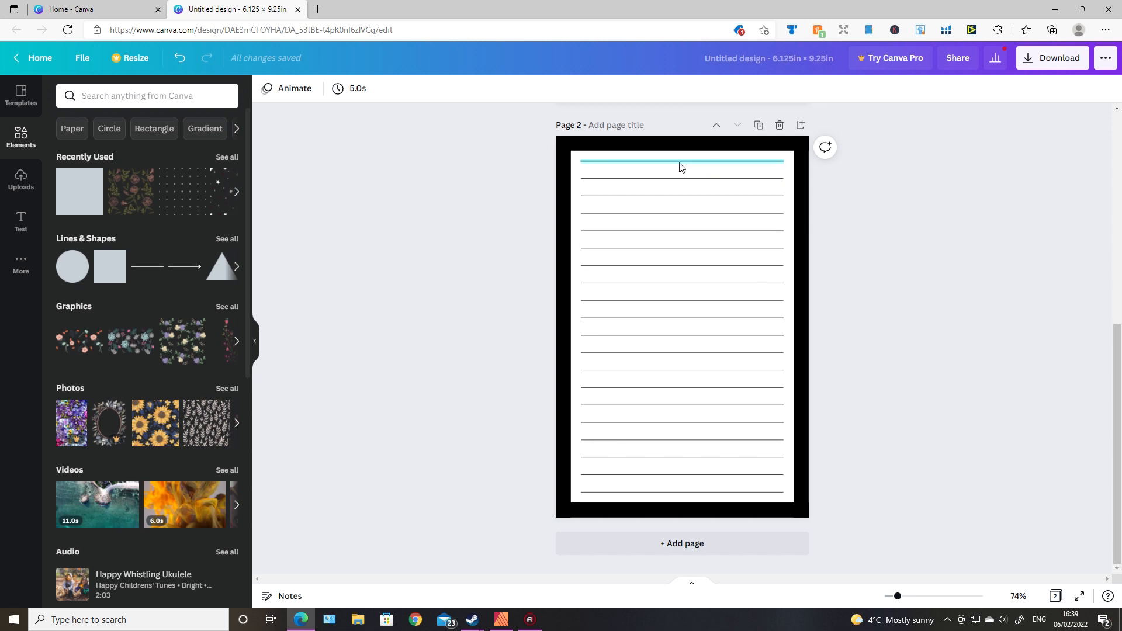
Duplicate the topmost ruled line, rotate the copy to vertical and stretch it along the ruled lines' left ends from the first to the last line.
left_click(597, 162)
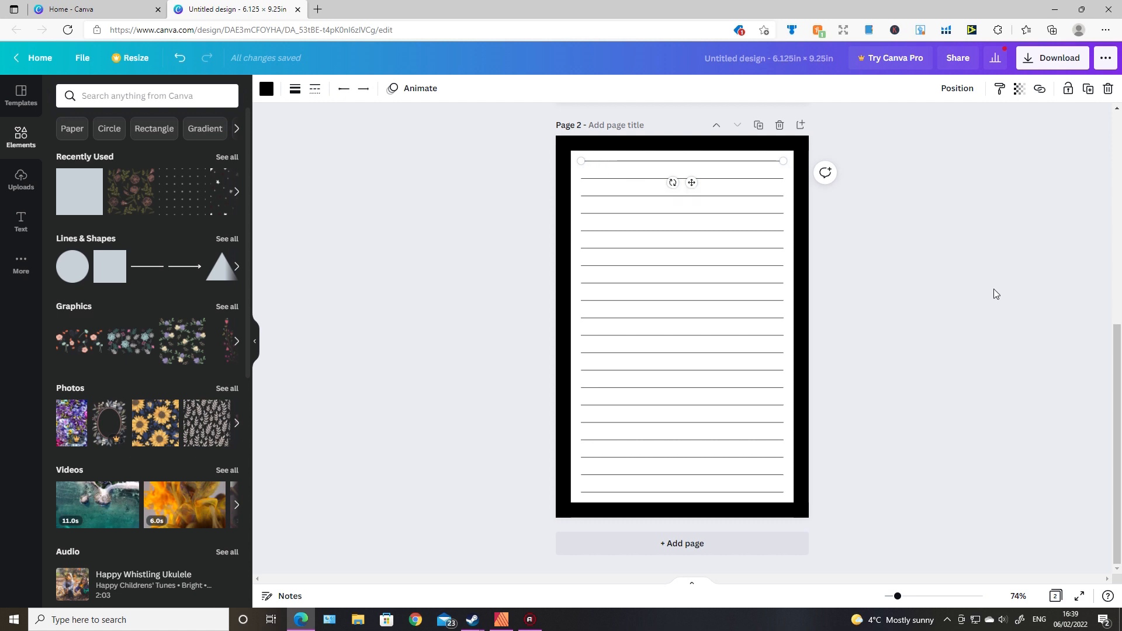
key("ctrl+d")
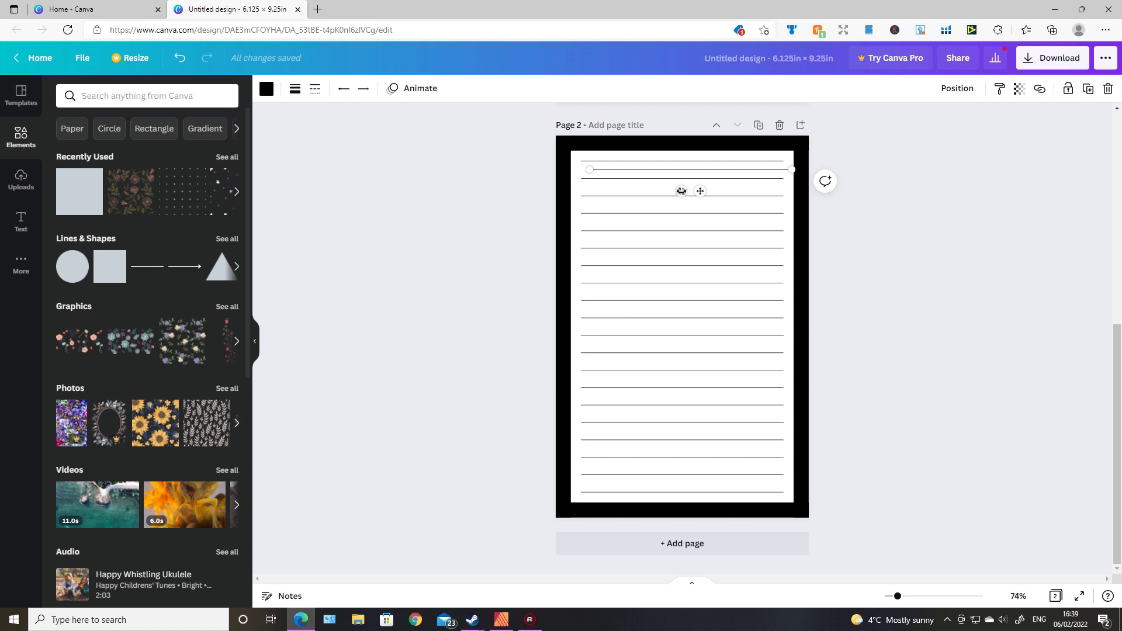
left_click_drag(682, 191, 735, 179)
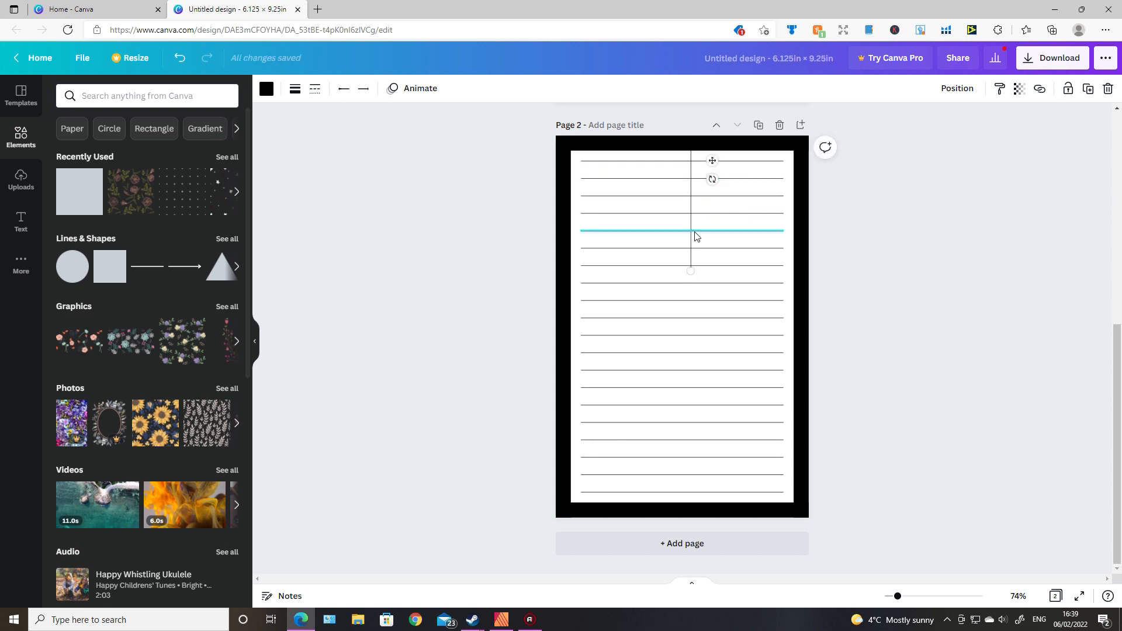
left_click_drag(711, 158, 601, 251)
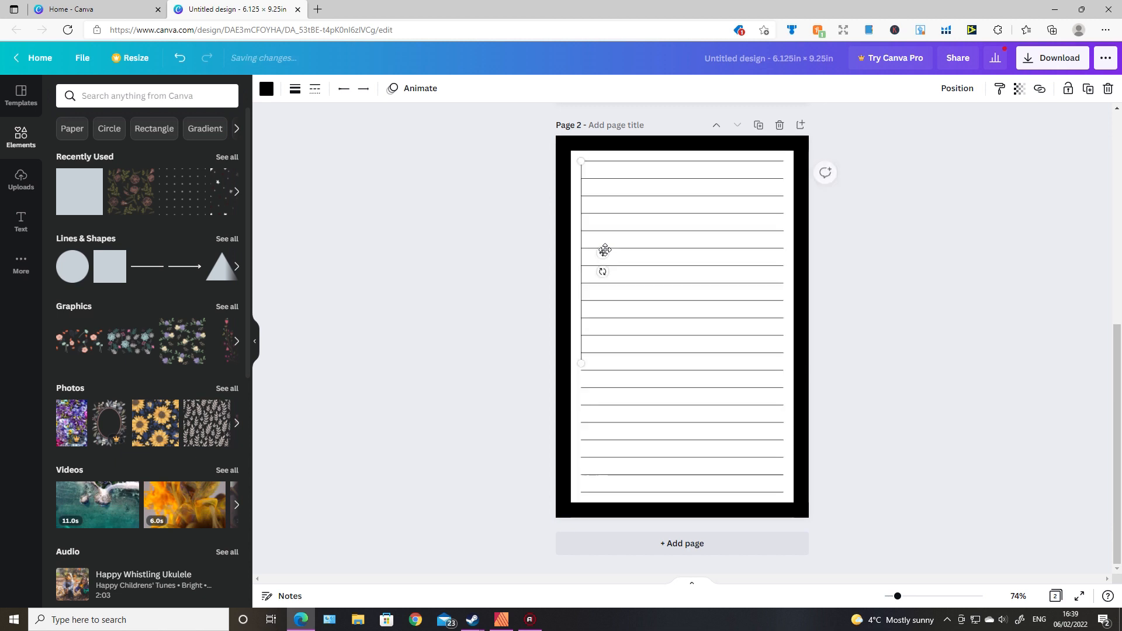
left_click_drag(580, 362, 579, 492)
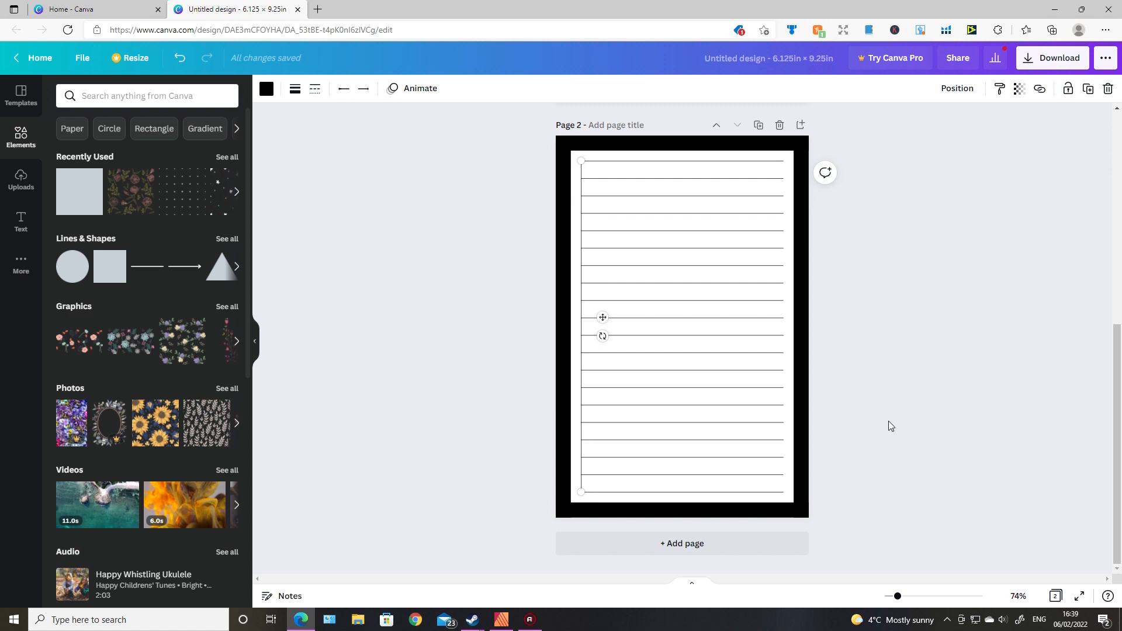
Duplicate the vertical line five times and place the last copy along the right ends of the ruled lines.
key("ctrl+d")
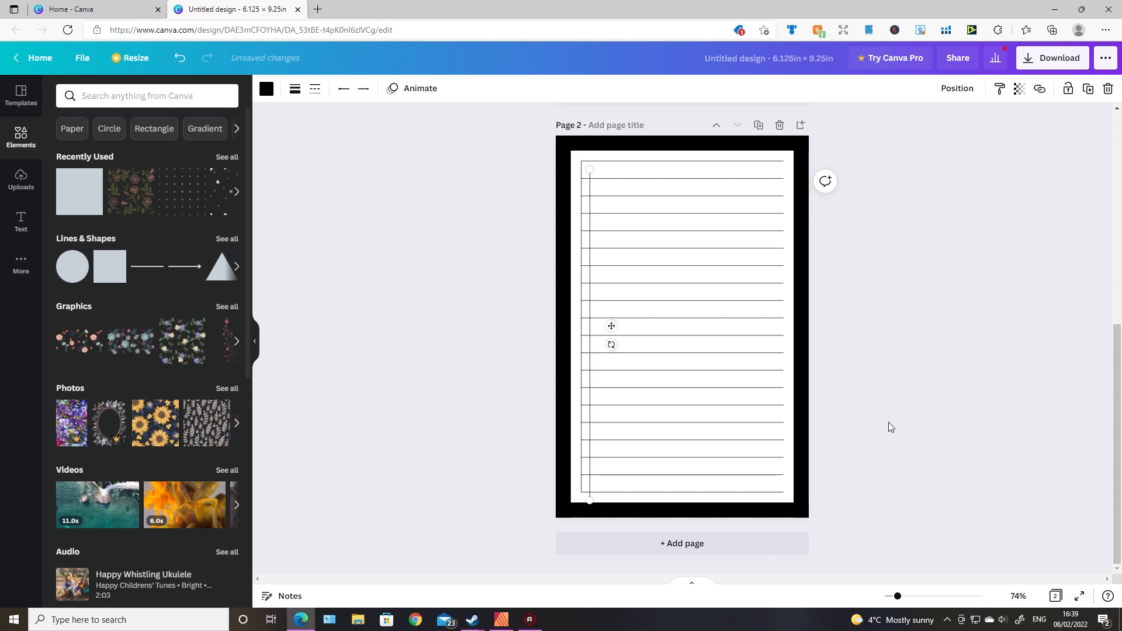
key("ctrl+d")
key("ctrl+d")
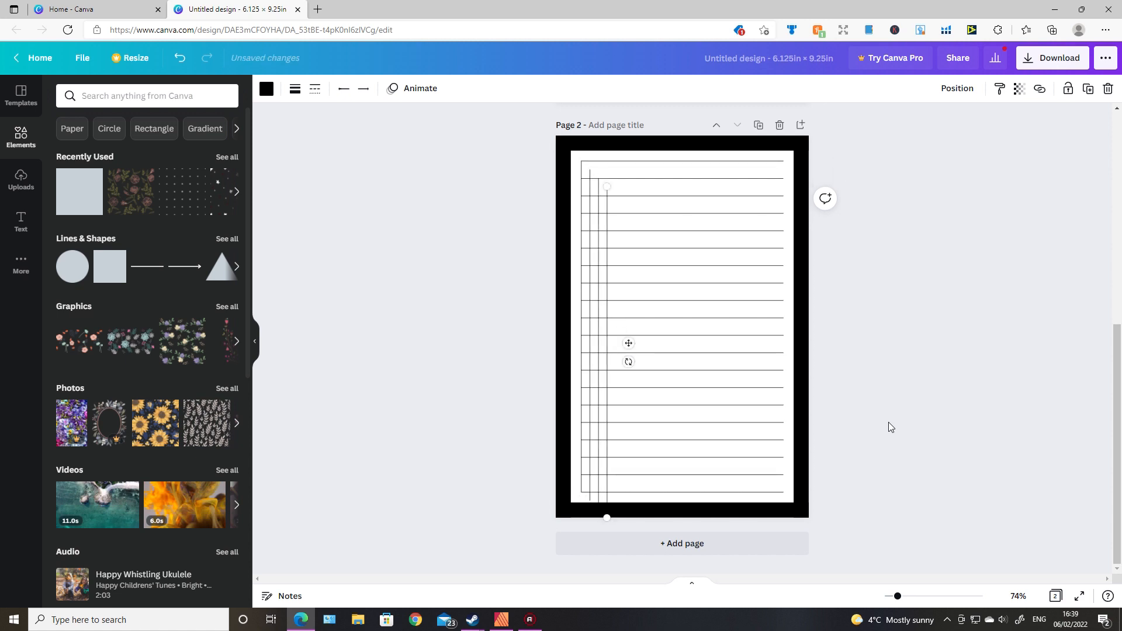
key("ctrl+d")
key("ctrl+d")
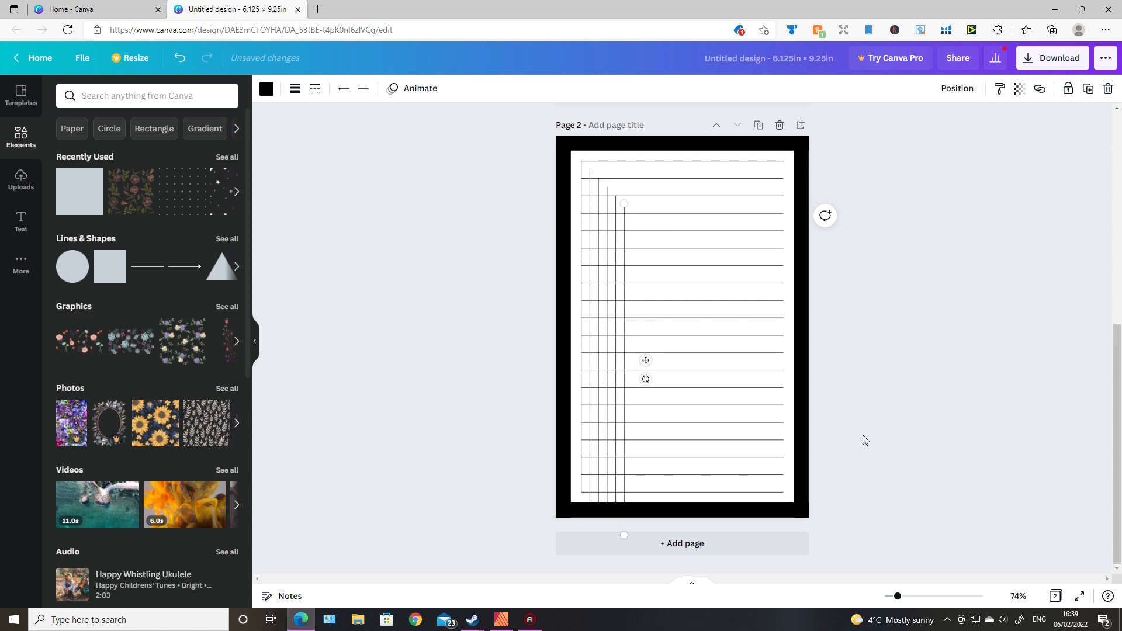
left_click_drag(646, 360, 805, 318)
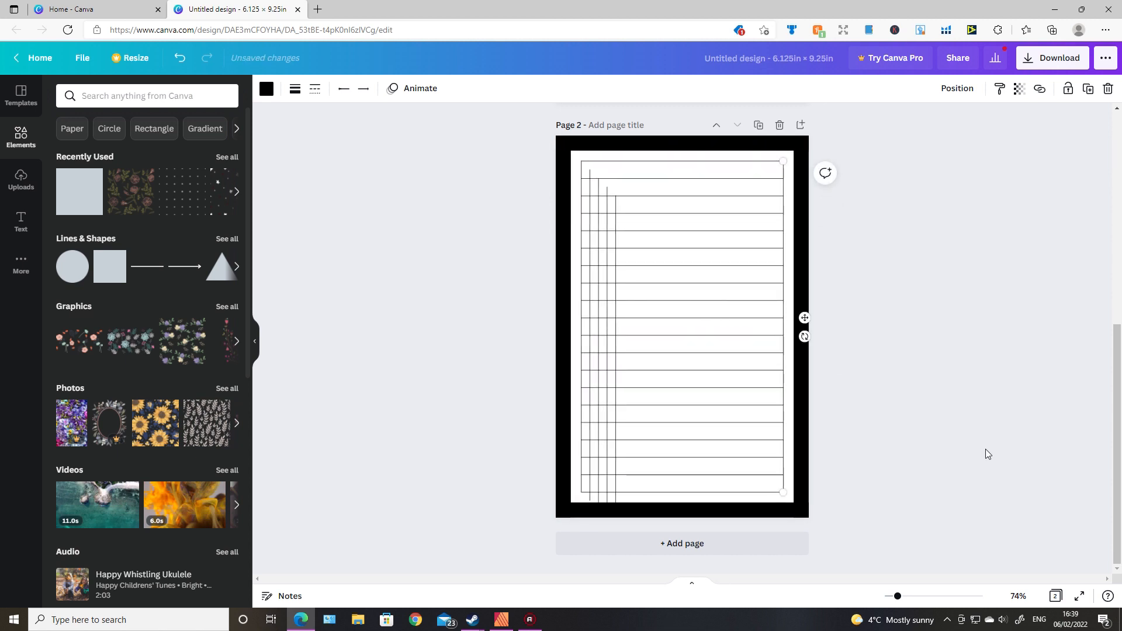
left_click(985, 453)
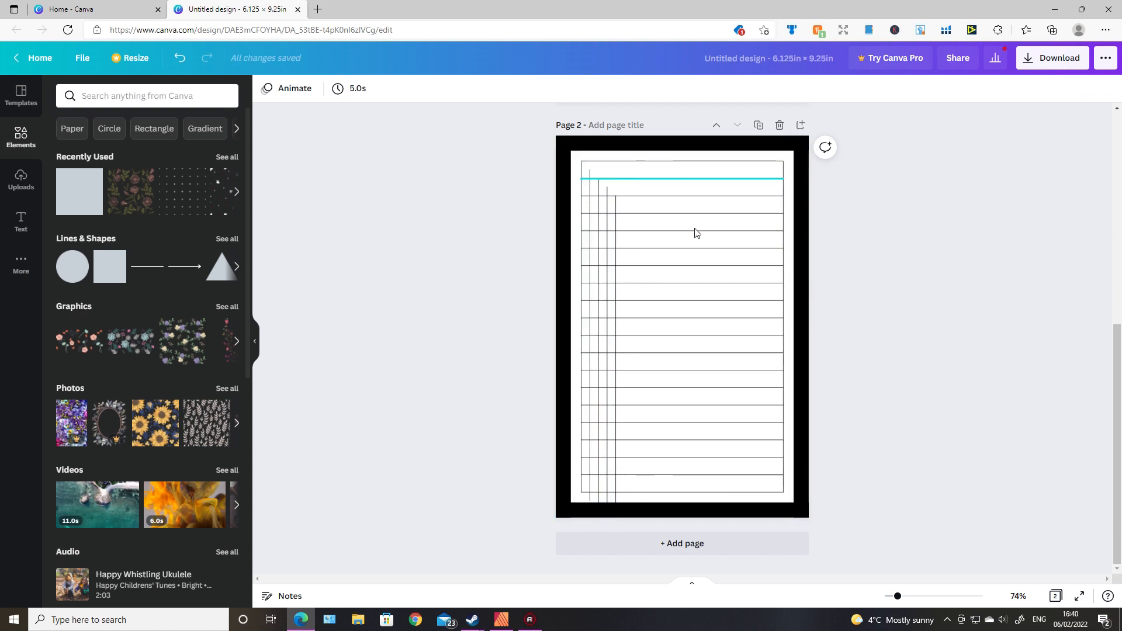
Select all six vertical lines on page 2 and space them evenly horizontally.
left_click(616, 242)
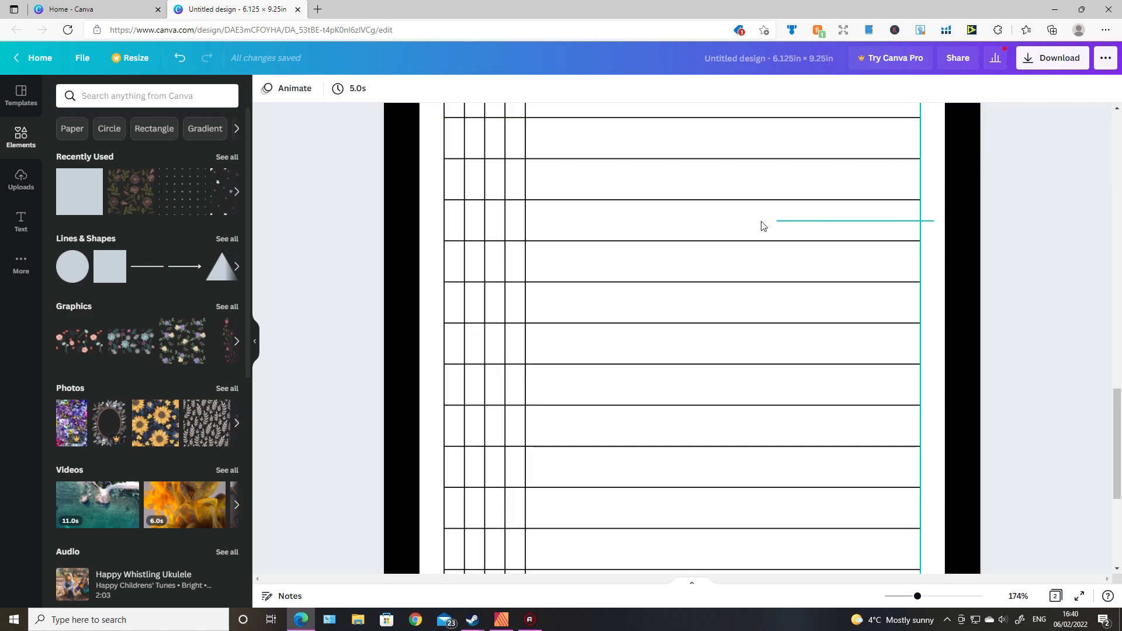
left_click(438, 221)
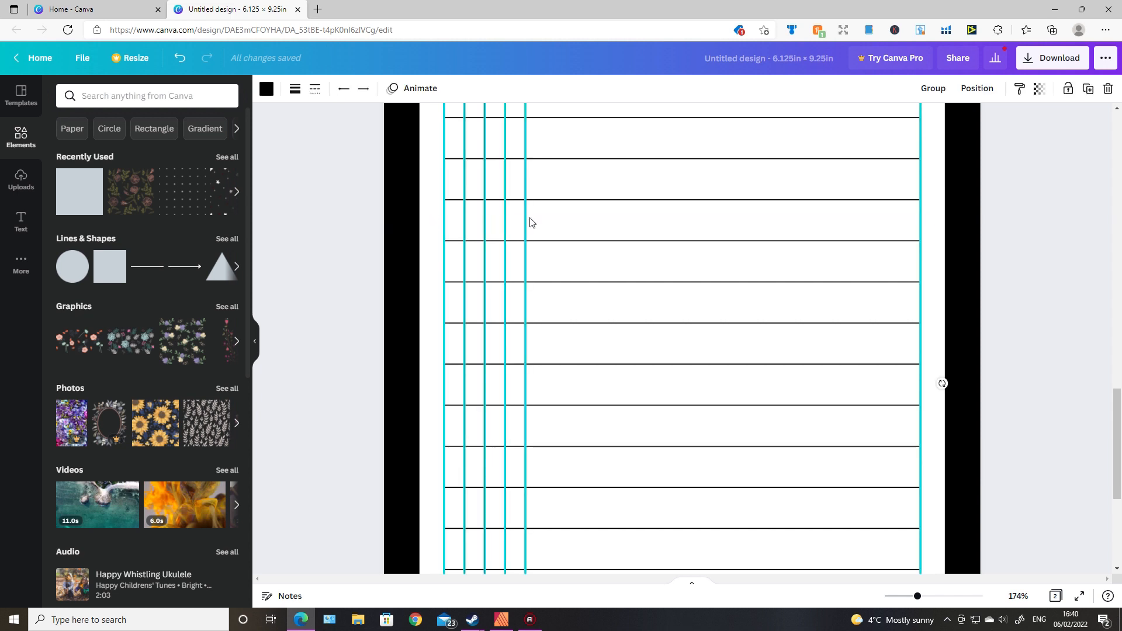
left_click(980, 91)
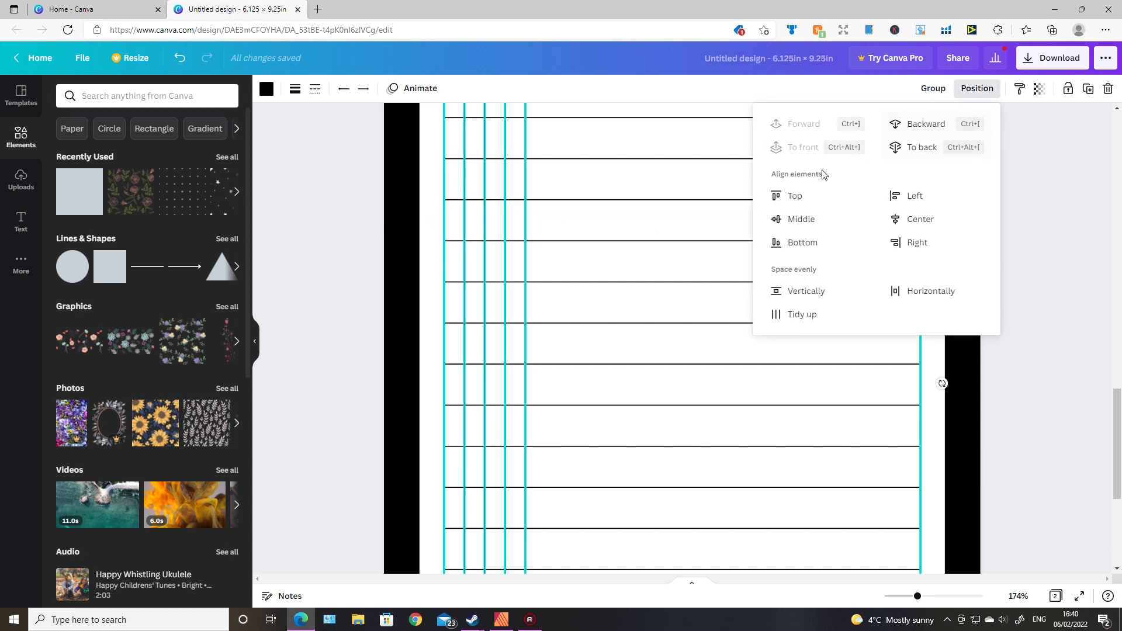
left_click(924, 295)
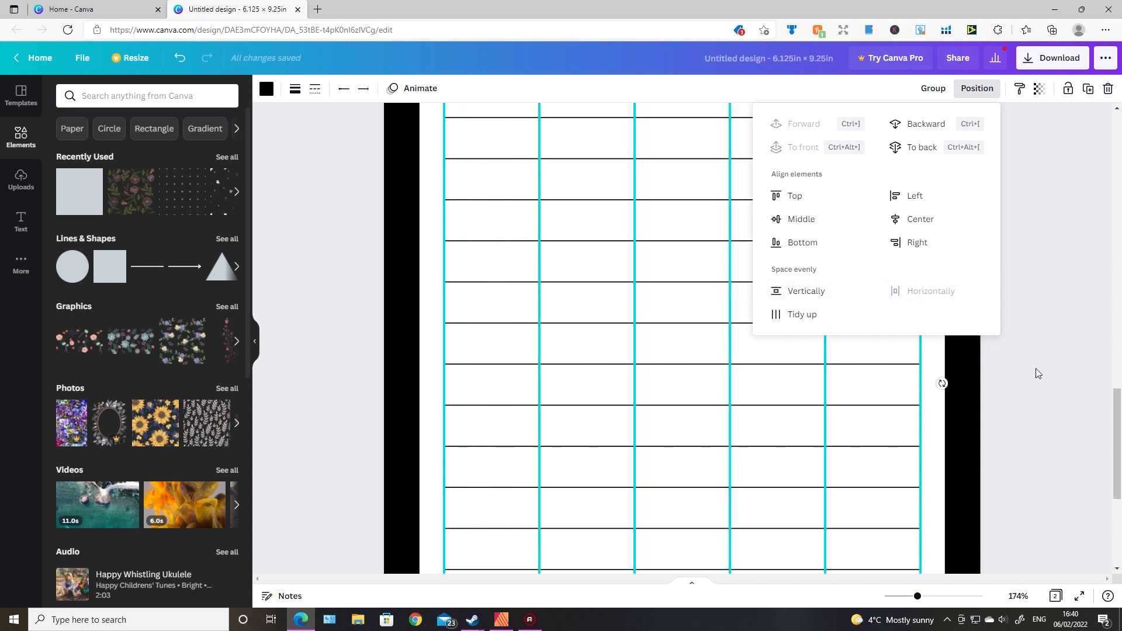
left_click(1041, 402)
left_click(1032, 318)
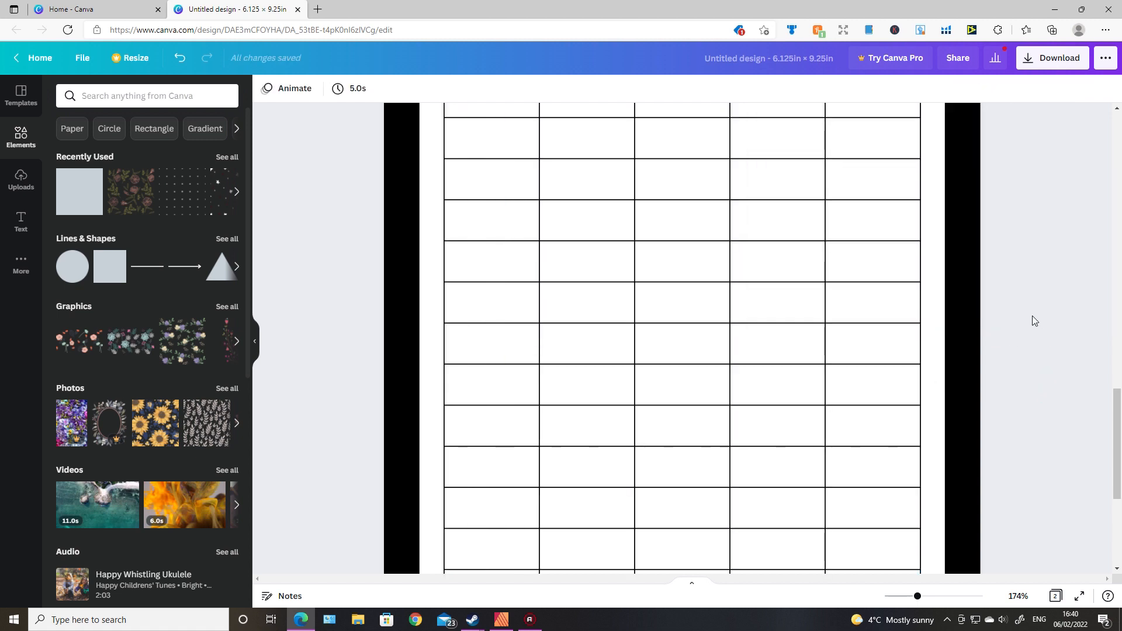
Select all the vertical lines again and align them to the top so they start at the first ruled line.
scroll(1032, 318, "down", 5)
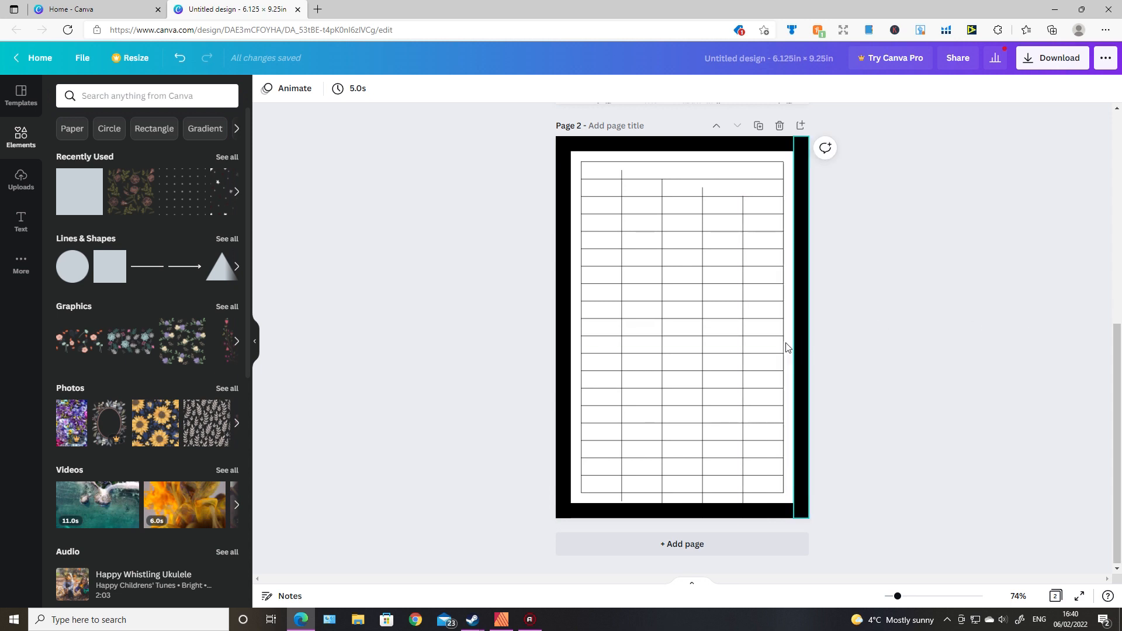
scroll(789, 298, "up", 5)
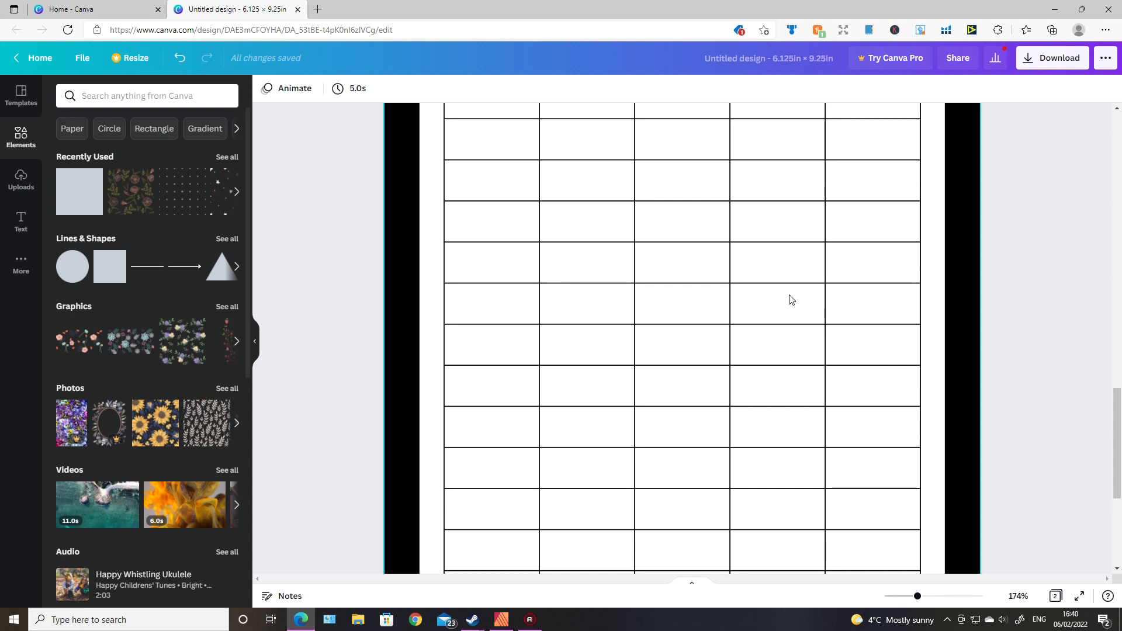
left_click_drag(904, 306, 437, 303)
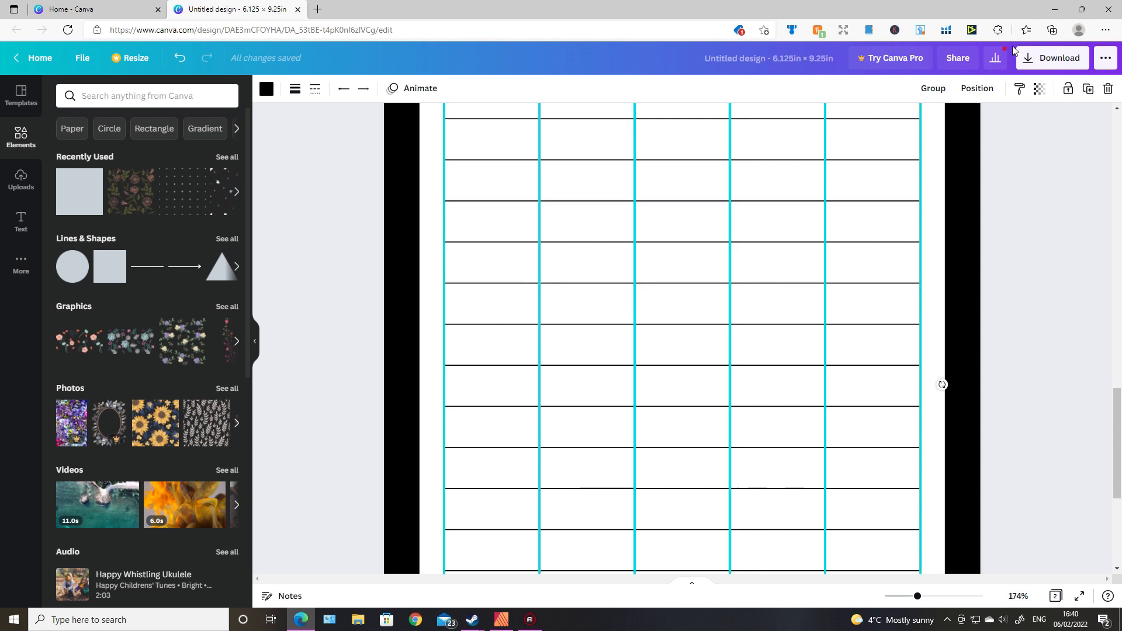
left_click(977, 88)
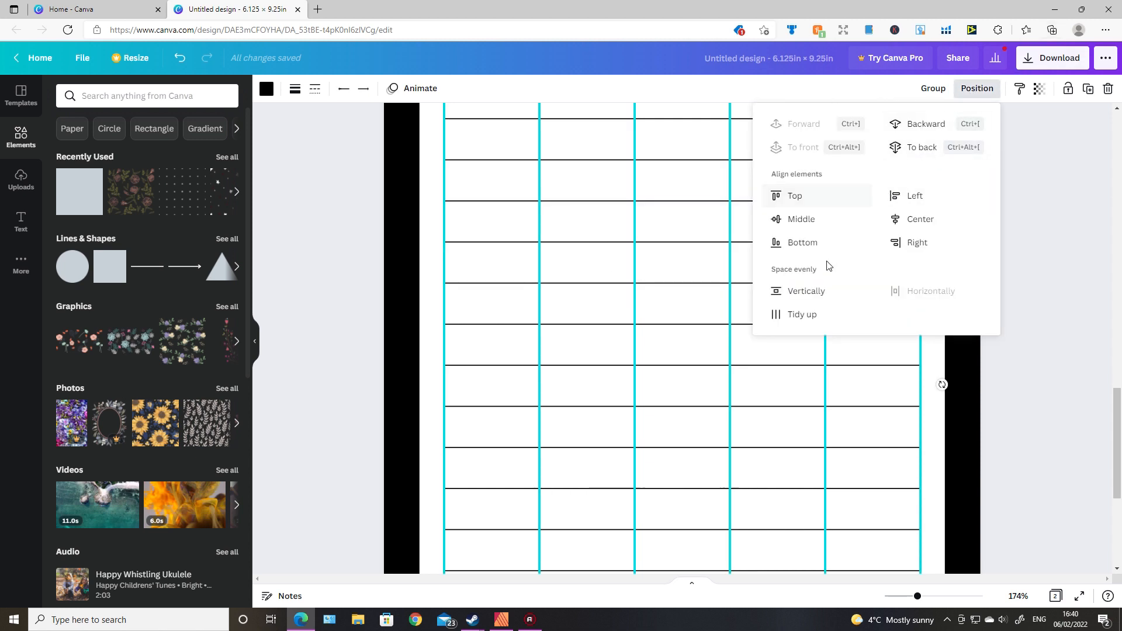
left_click(792, 195)
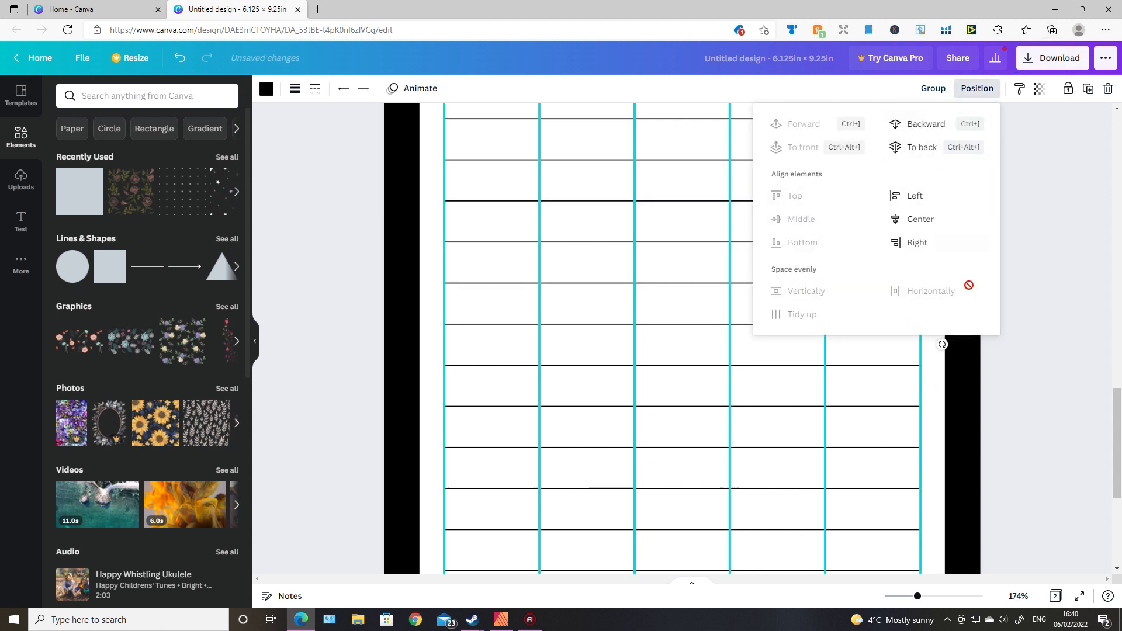
scroll(1043, 347, "up", 5)
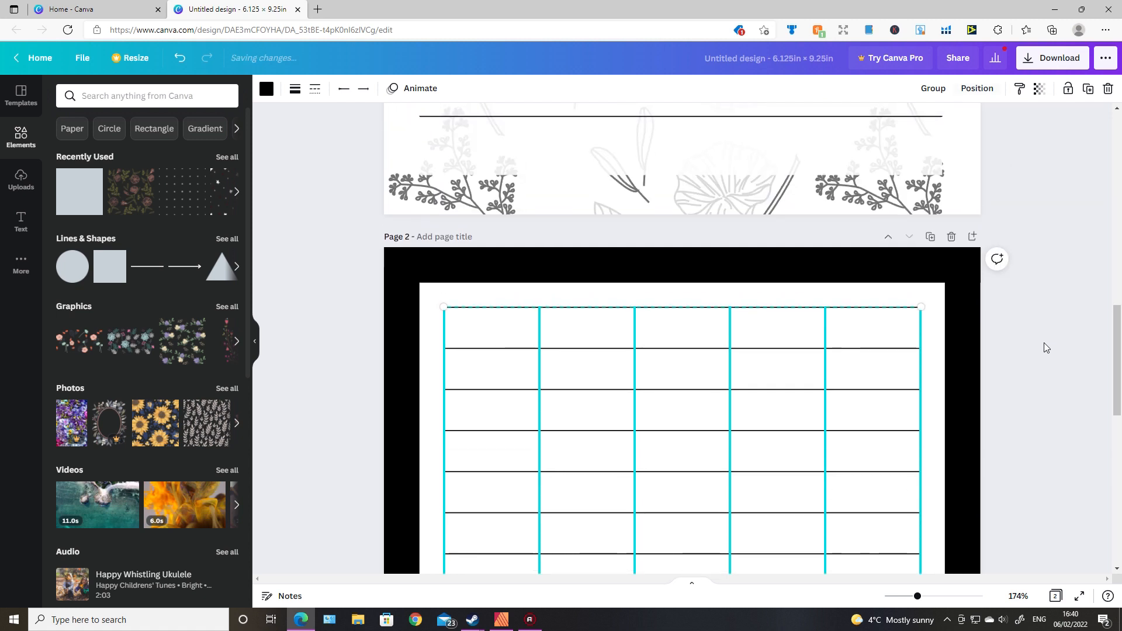
scroll(1031, 362, "down", 4)
scroll(1031, 361, "down", 5)
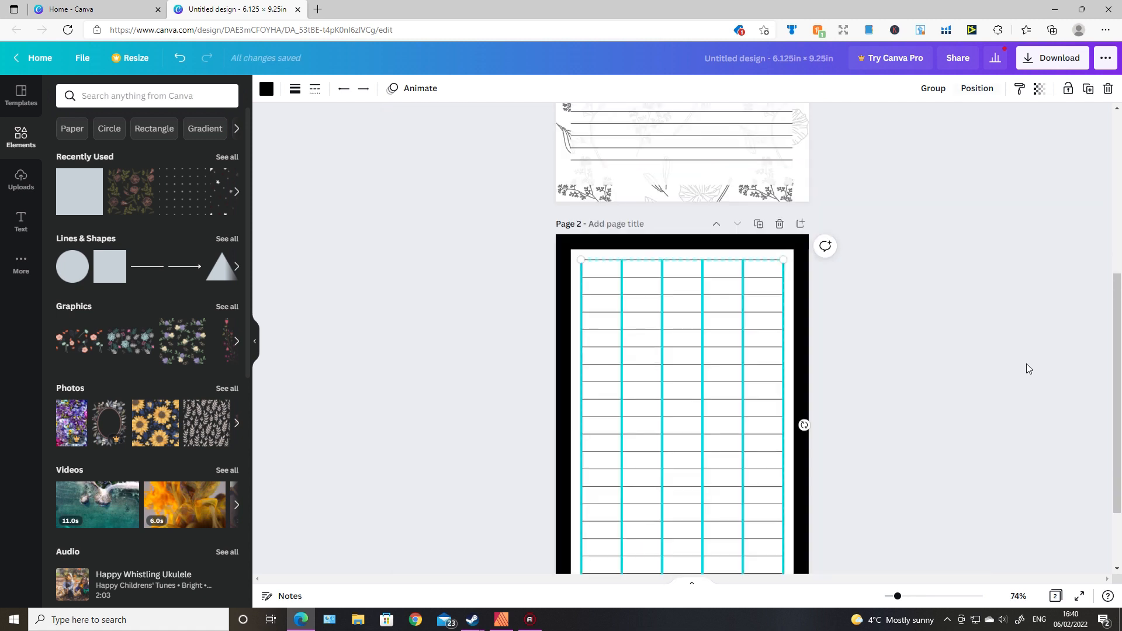
scroll(914, 380, "down", 2)
left_click(753, 381)
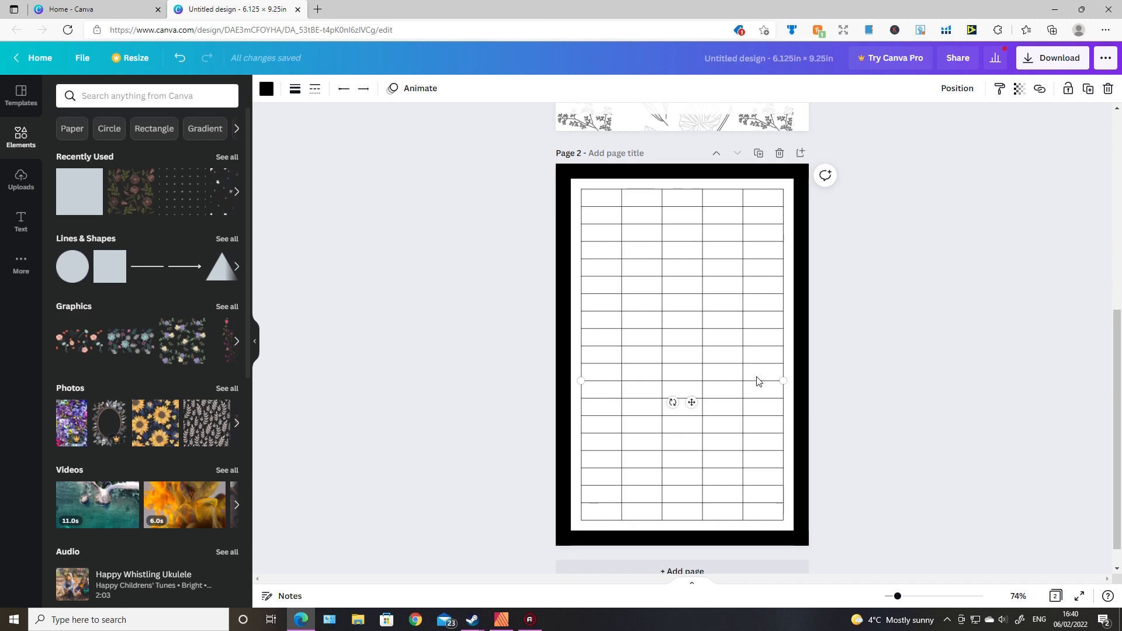
left_click(851, 364)
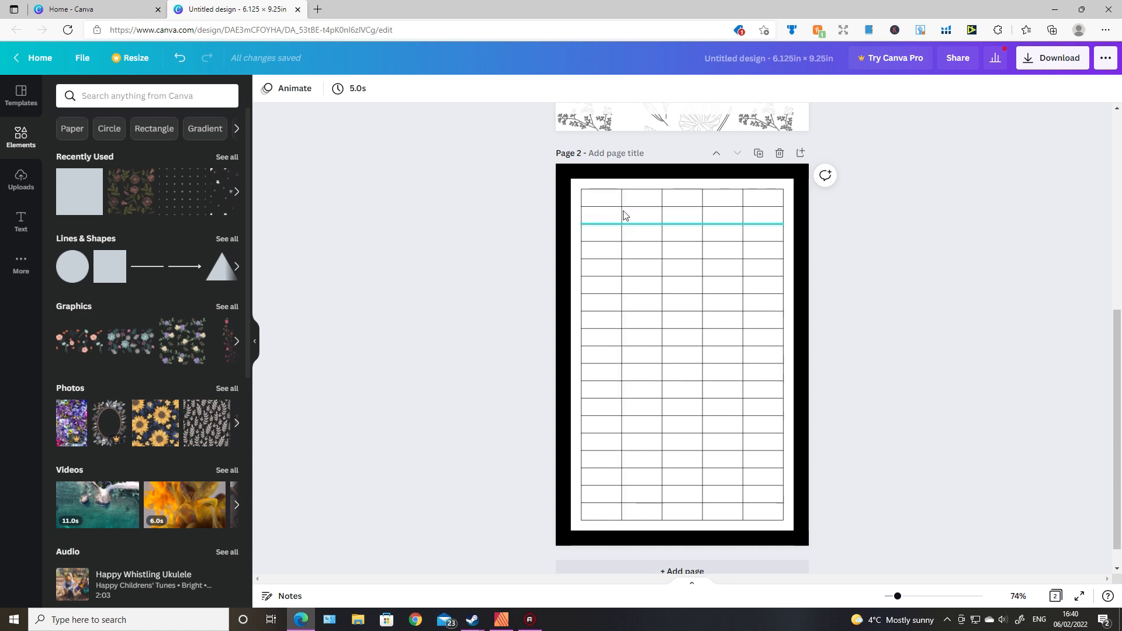
Add a body text label reading "Date" and place it in the first column's header cell.
left_click(21, 221)
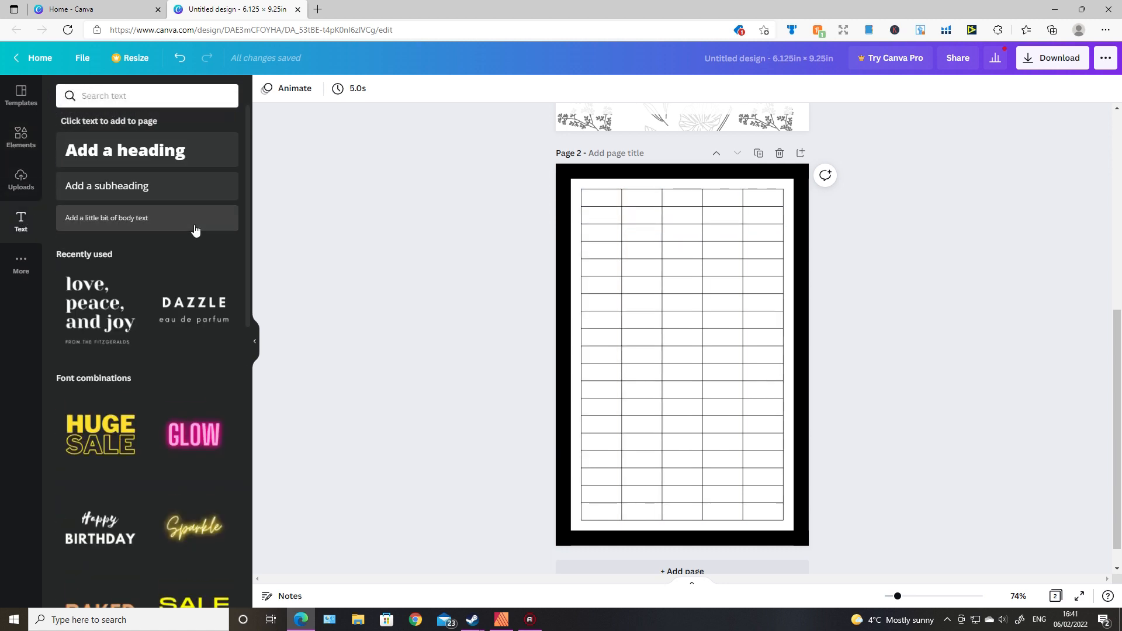
left_click(124, 221)
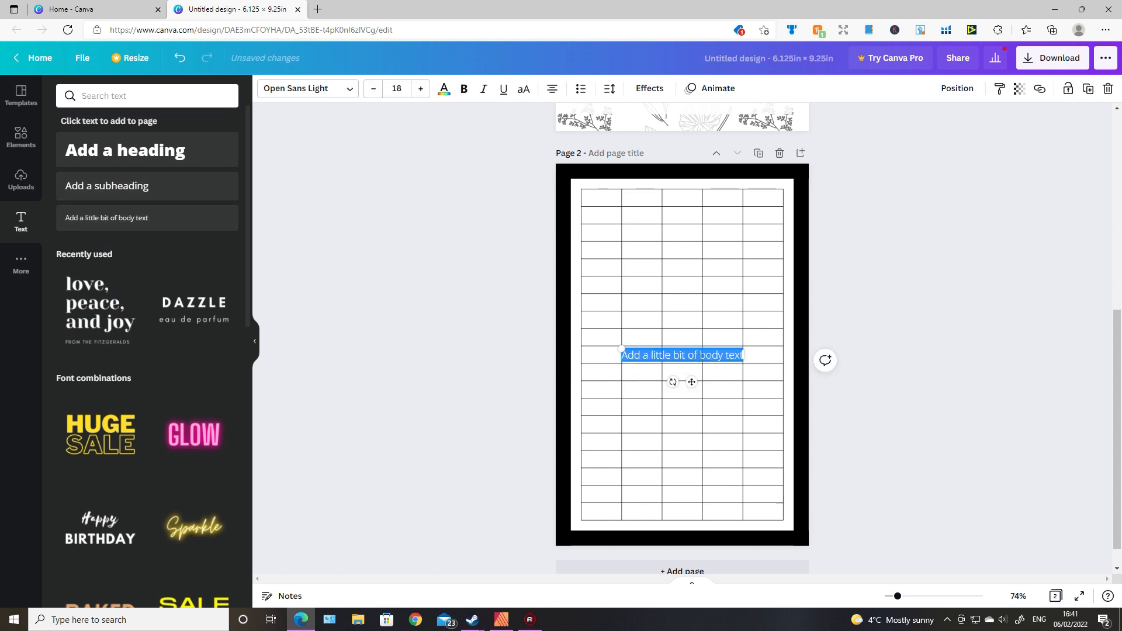
left_click_drag(692, 382, 659, 228)
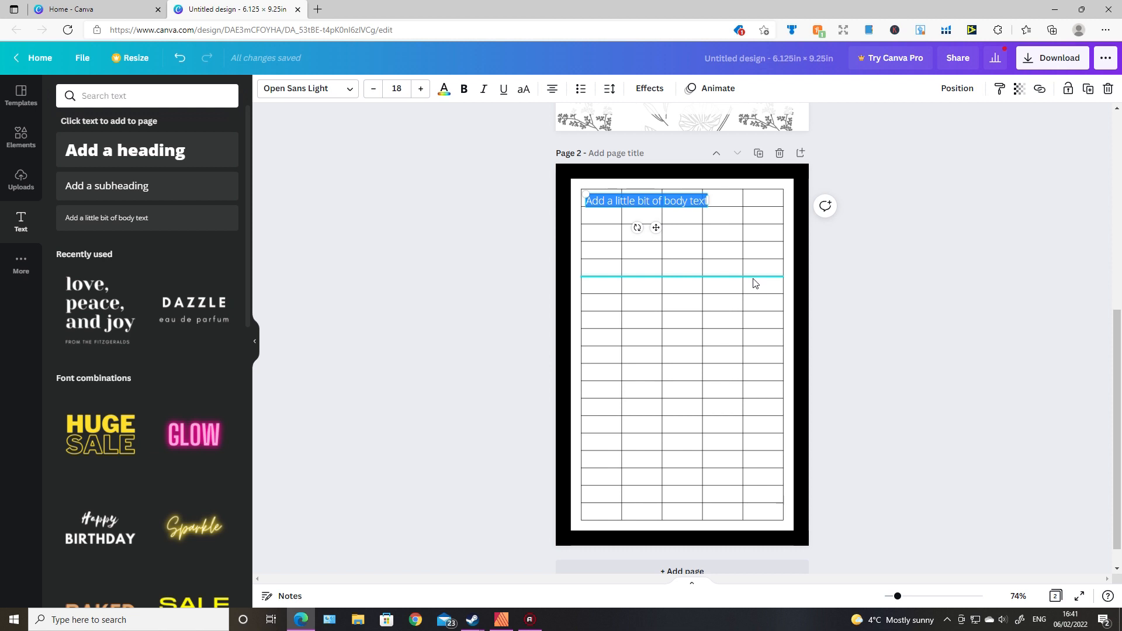
key("BackSpace")
type("Date")
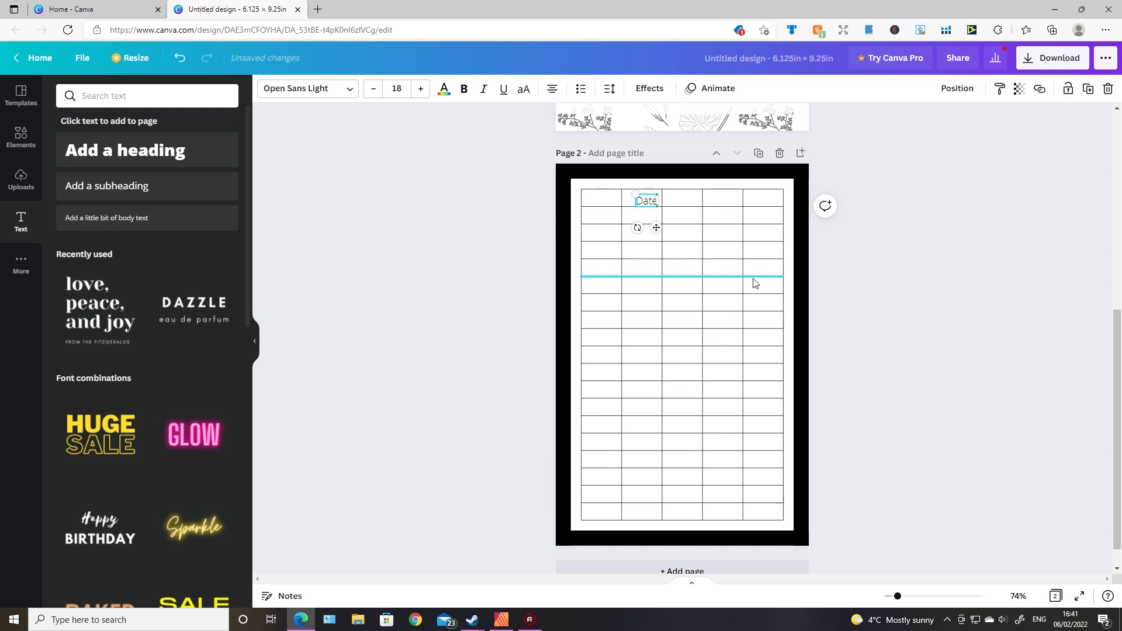
left_click_drag(654, 226, 610, 226)
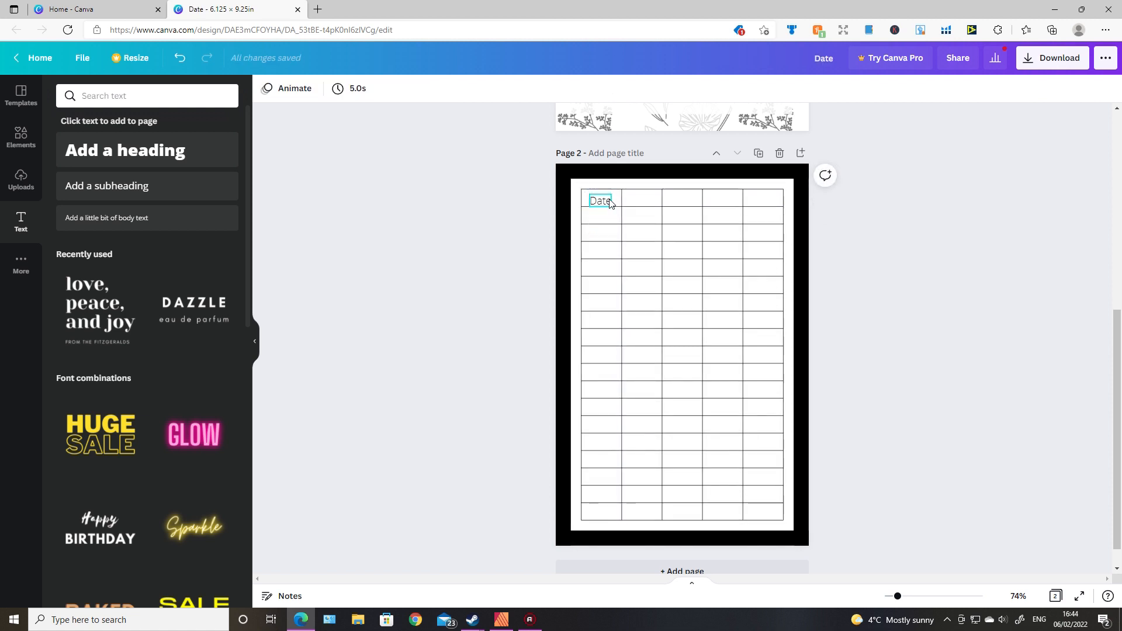
Duplicate the "Date" label into the second column's header cell and change the copy's text to "Exercise".
left_click(609, 201)
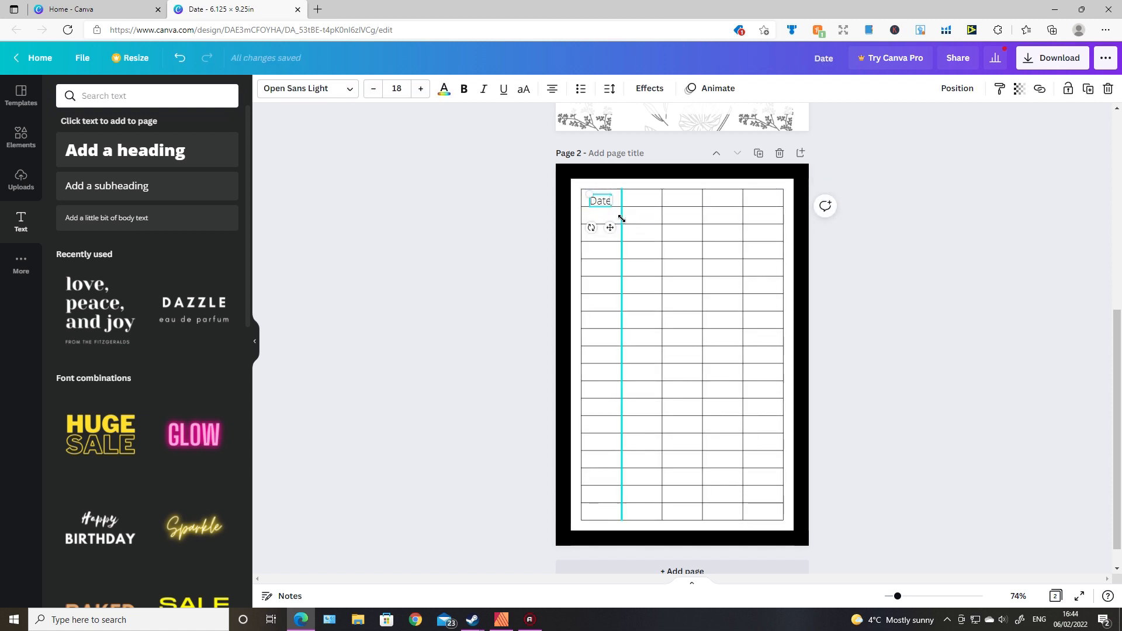
left_click(610, 205)
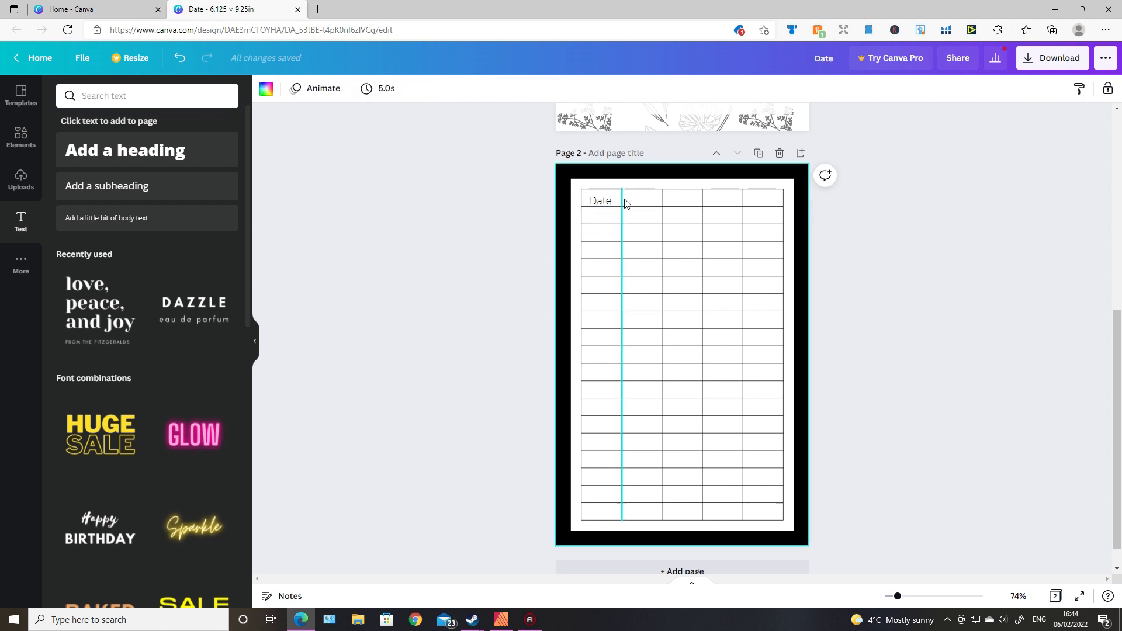
left_click(603, 204)
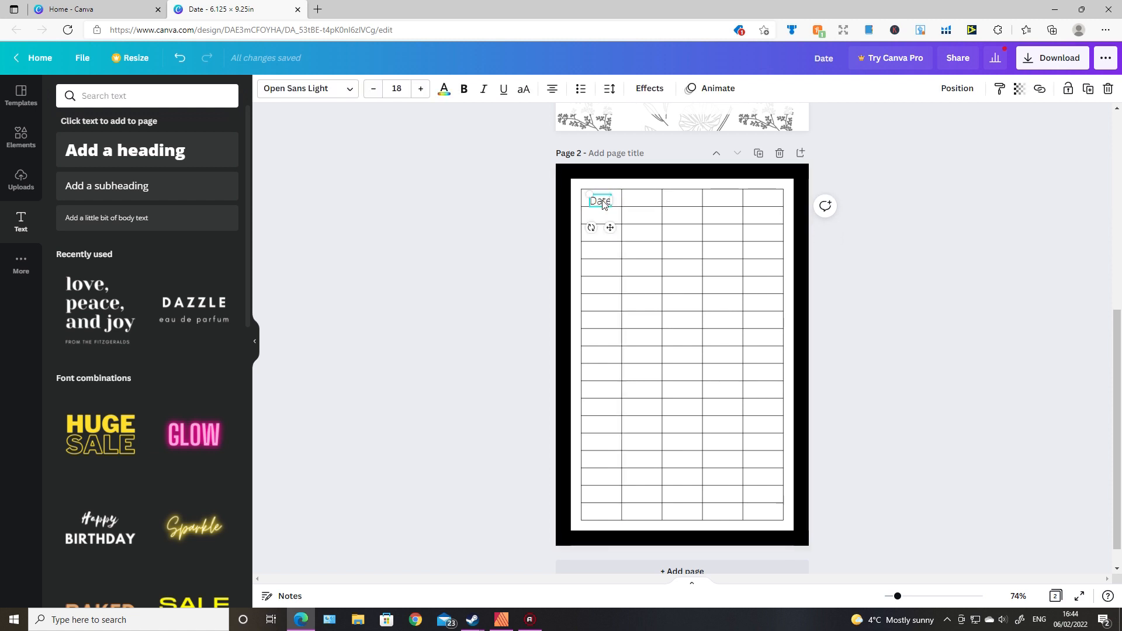
left_click_drag(606, 209, 641, 203)
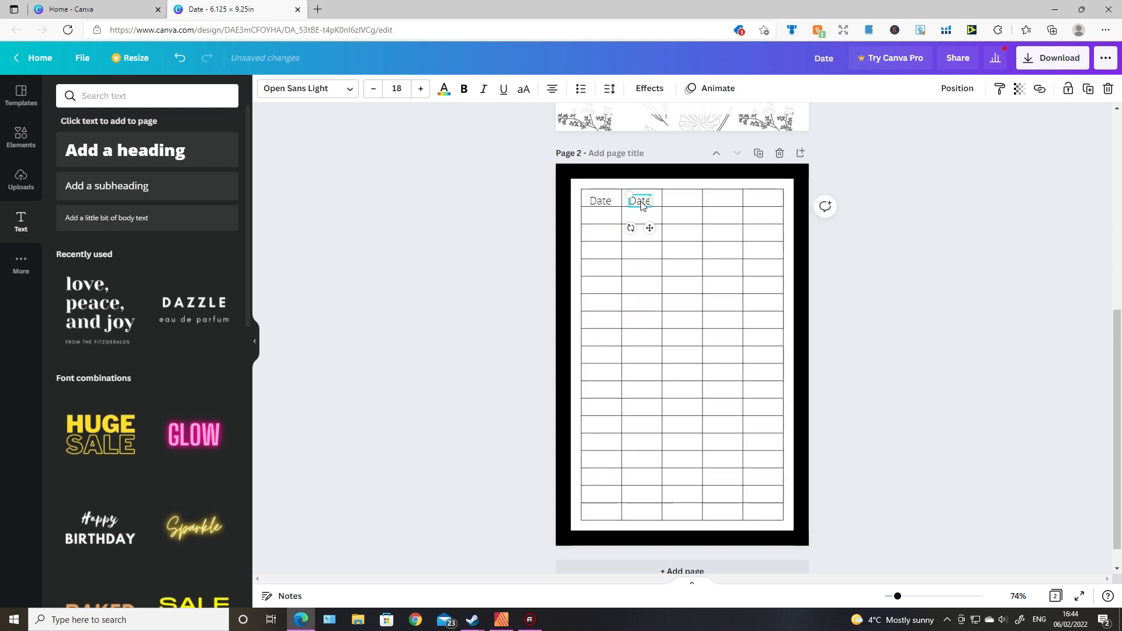
key("BackSpace")
type("Exercise")
left_click(680, 206)
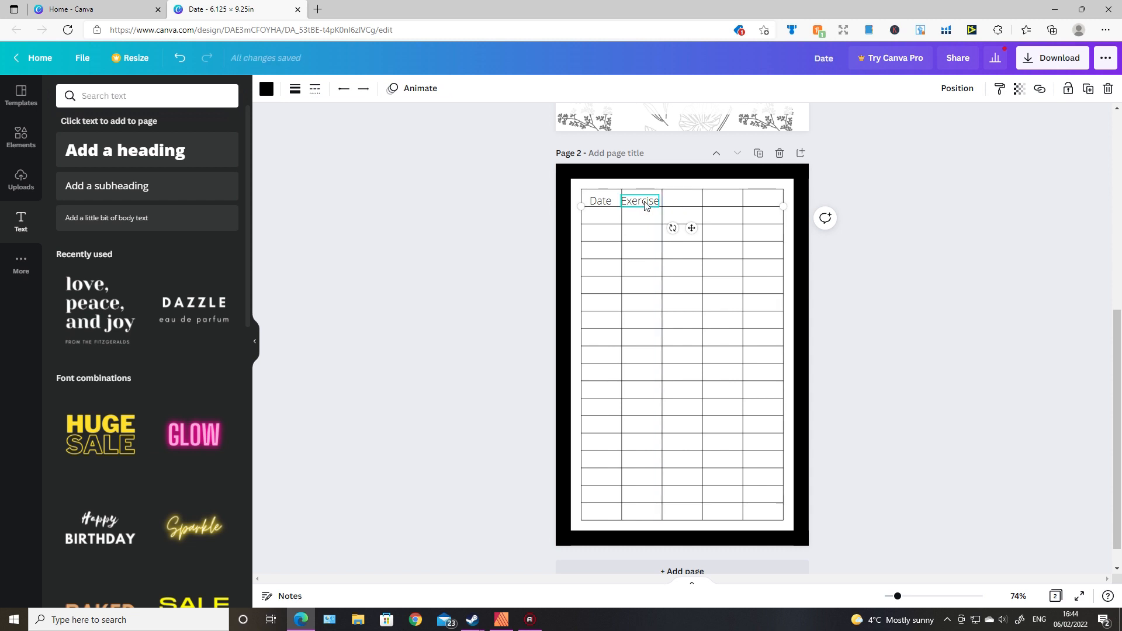
Reduce the "Exercise" label's font size to 14.
left_click(645, 203)
double_click(641, 200)
left_click(375, 89)
left_click(374, 89)
left_click(375, 89)
left_click(375, 89)
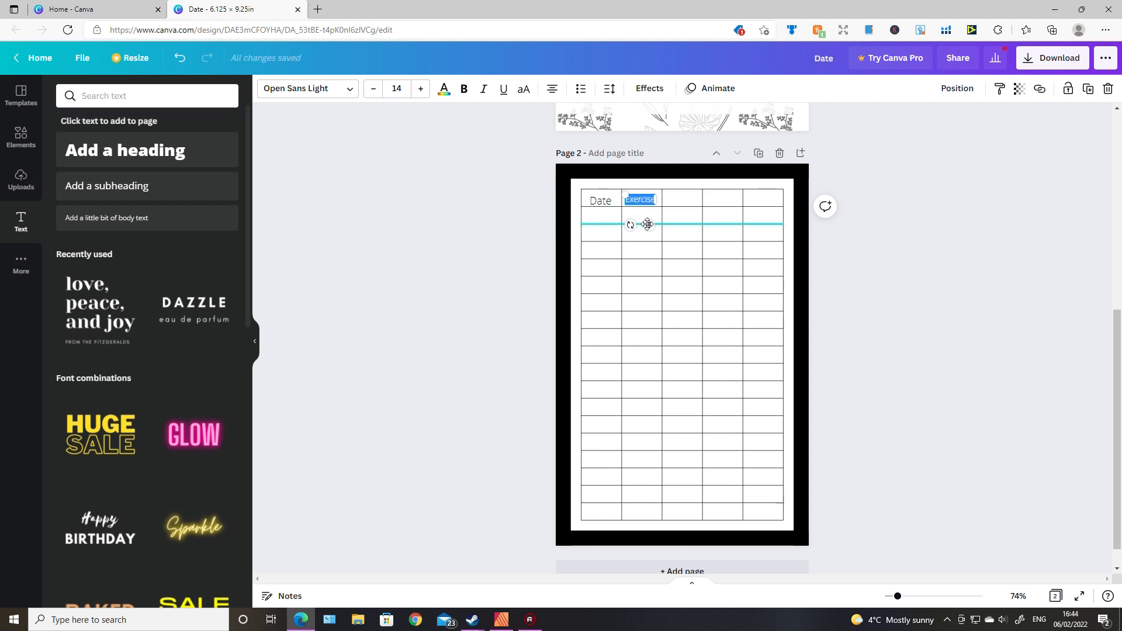
Centre the "Exercise" label in the second header cell and set the "Date" label's font size to 14.
left_click_drag(653, 225, 653, 225)
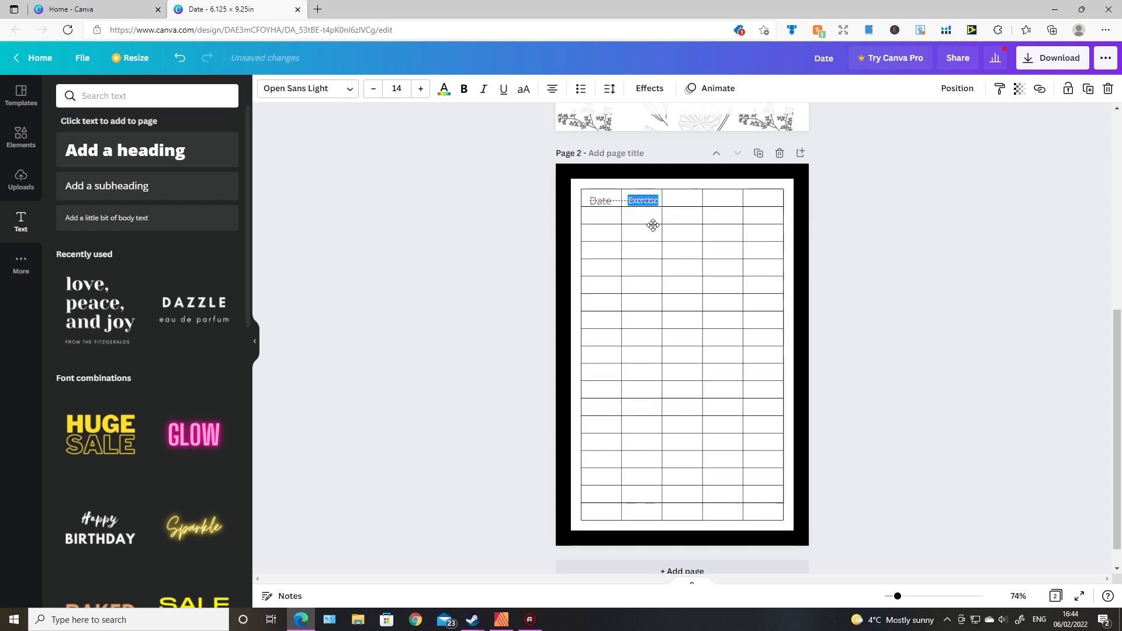
left_click(602, 202)
left_click(601, 201)
left_click(374, 89)
left_click(374, 92)
left_click(451, 251)
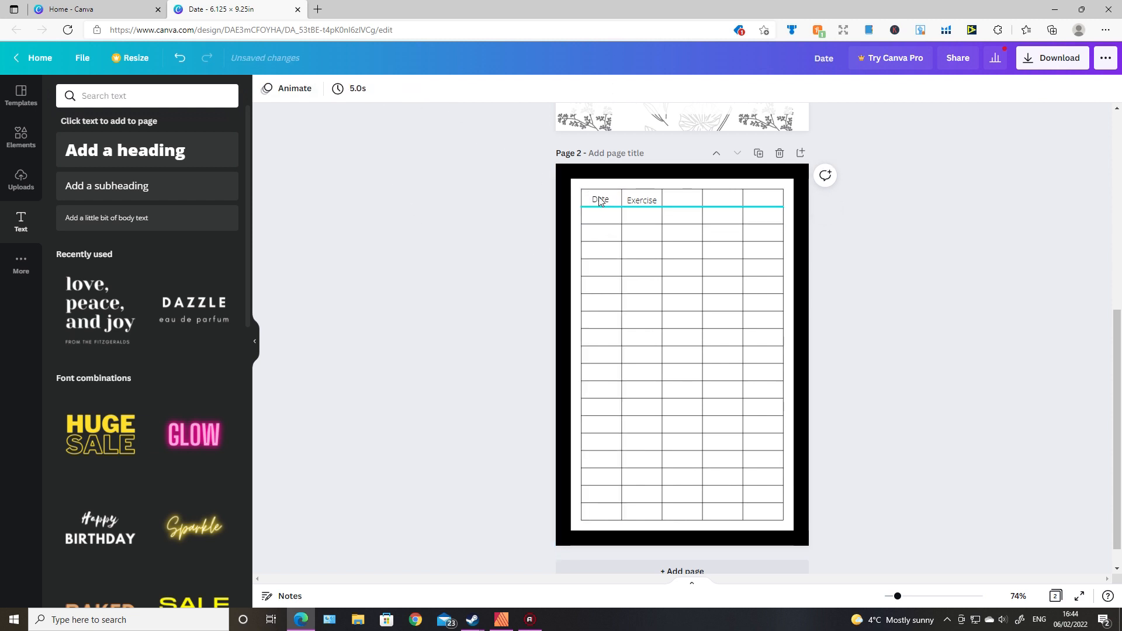
Shift the "Date" and "Exercise" labels slightly down so they line up with each other in the header row.
left_click(600, 201)
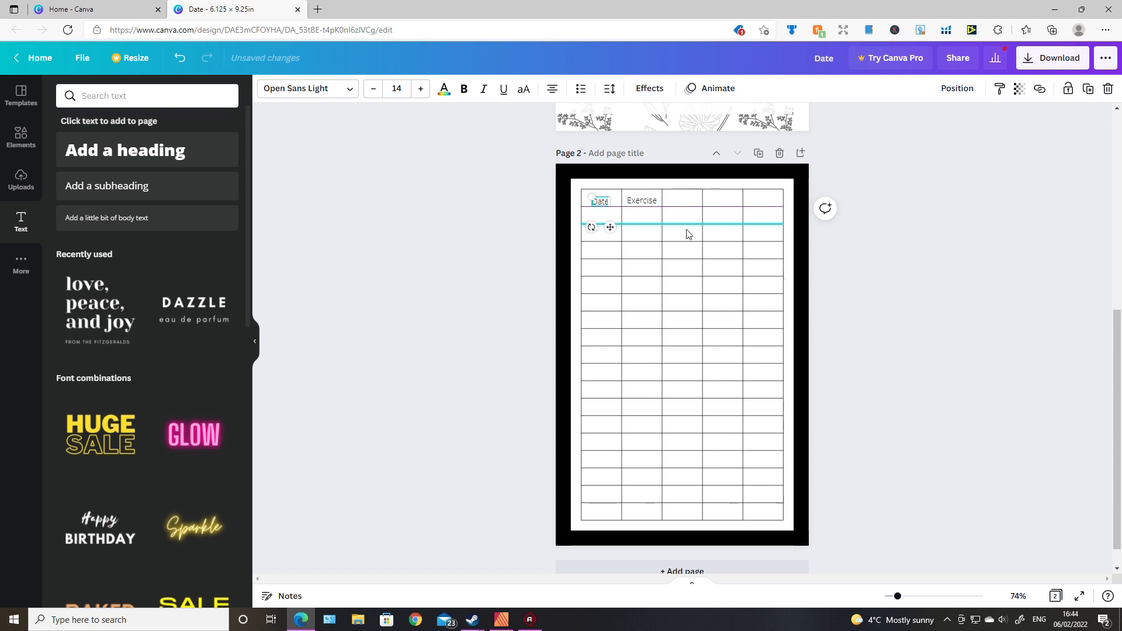
left_click(681, 204)
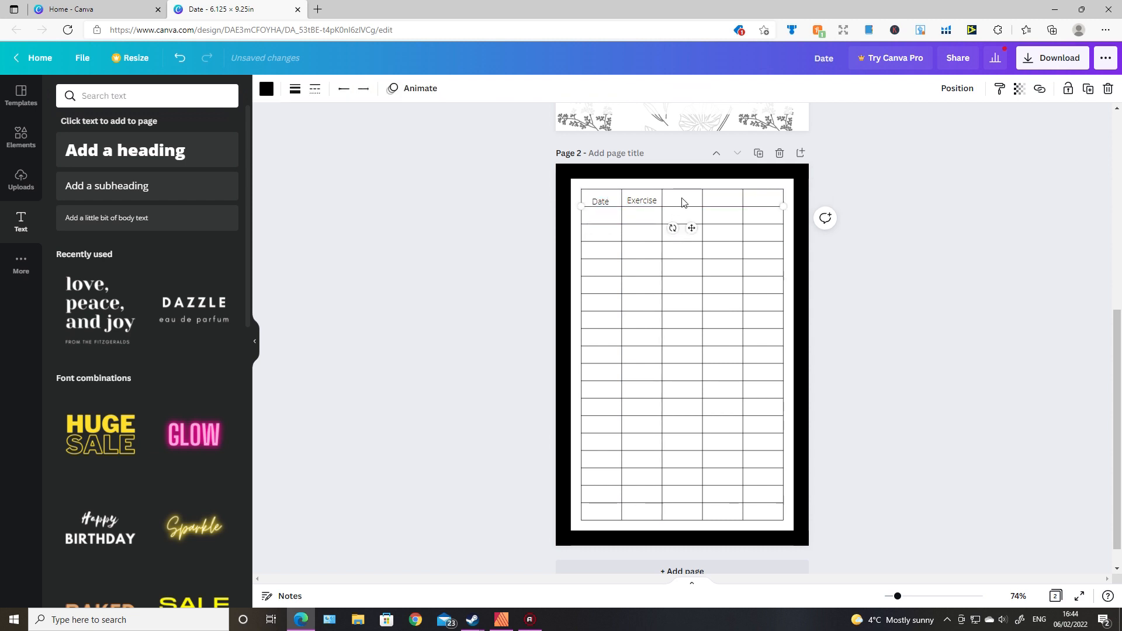
left_click(655, 203)
left_click_drag(654, 204, 654, 207)
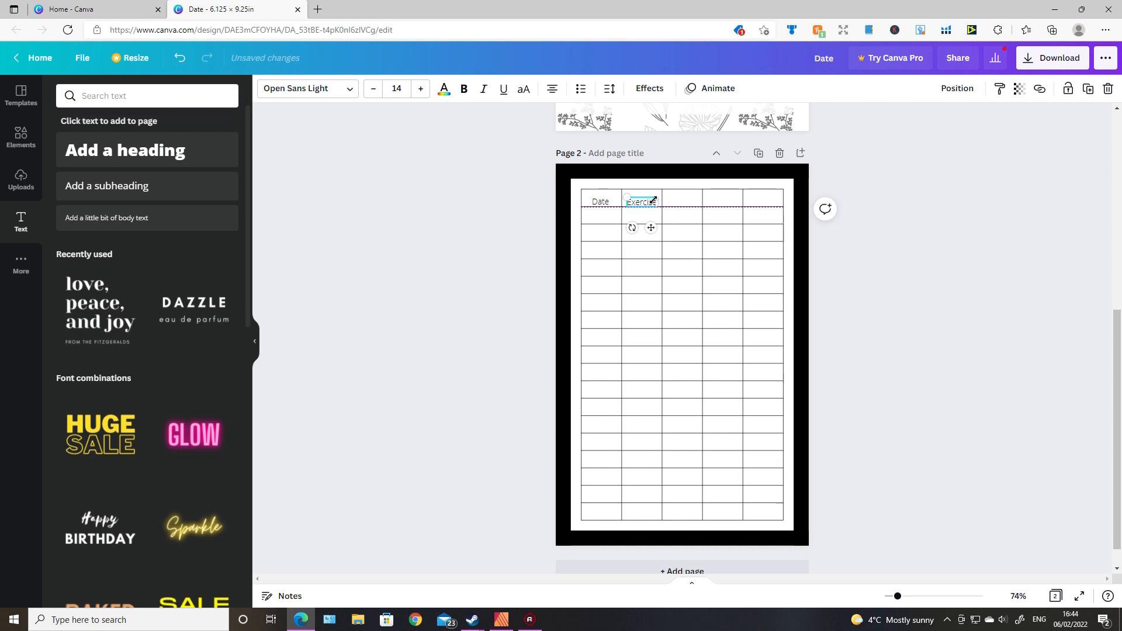
left_click(681, 206)
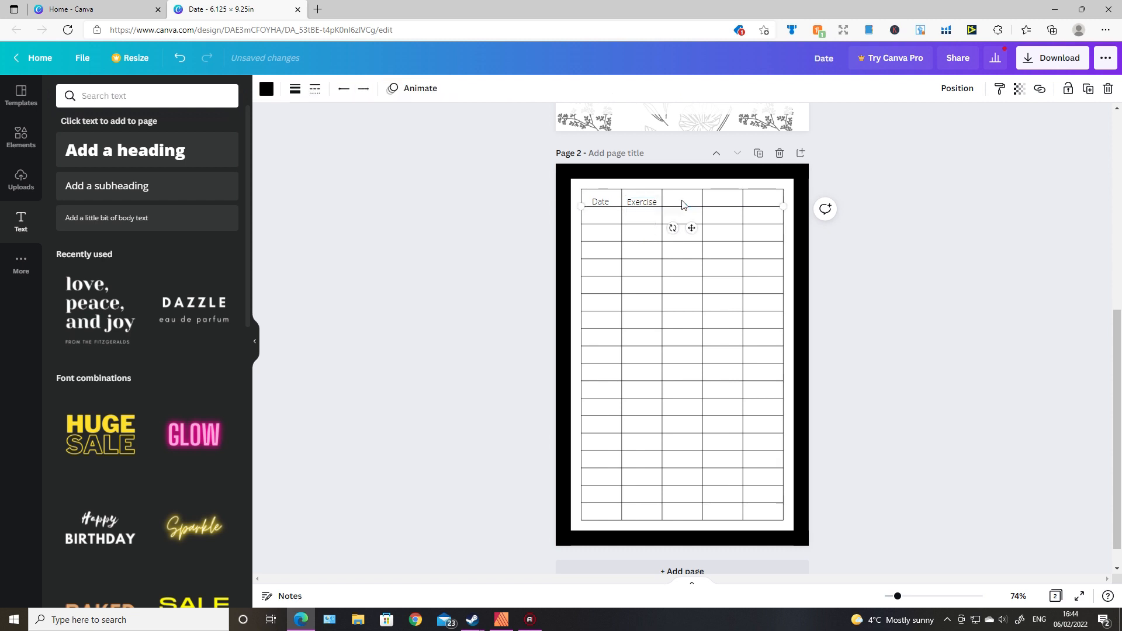
Duplicate the "Exercise" label into the third column's header cell and change the copy's text to "Weight".
left_click(647, 205)
key("ctrl+d")
left_click_drag(664, 213, 682, 203)
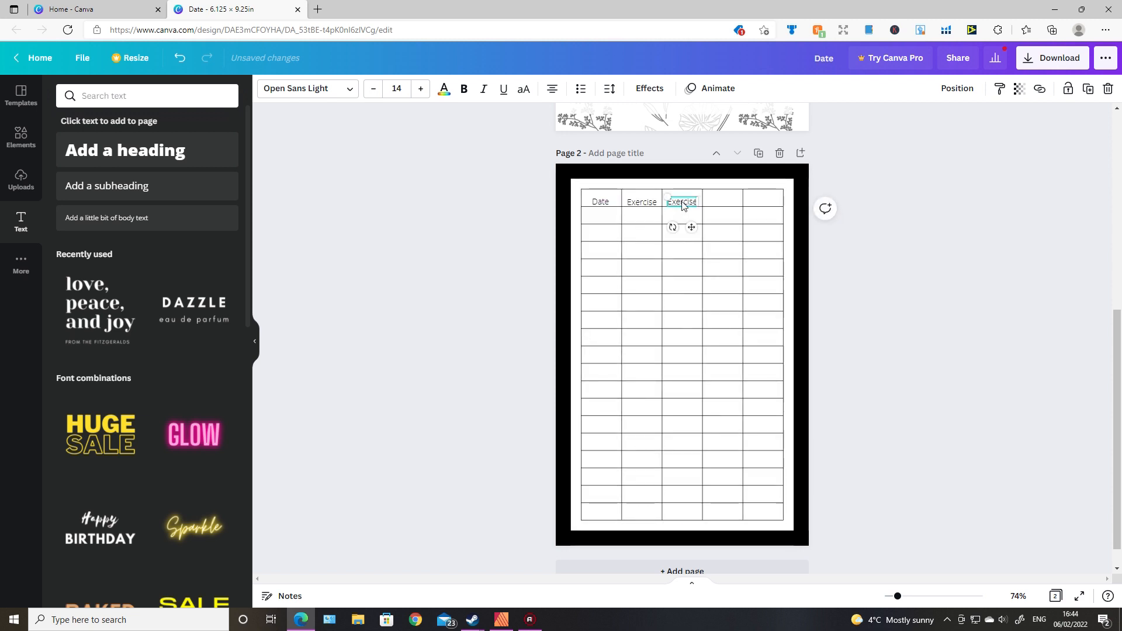
double_click(682, 203)
type("Reps")
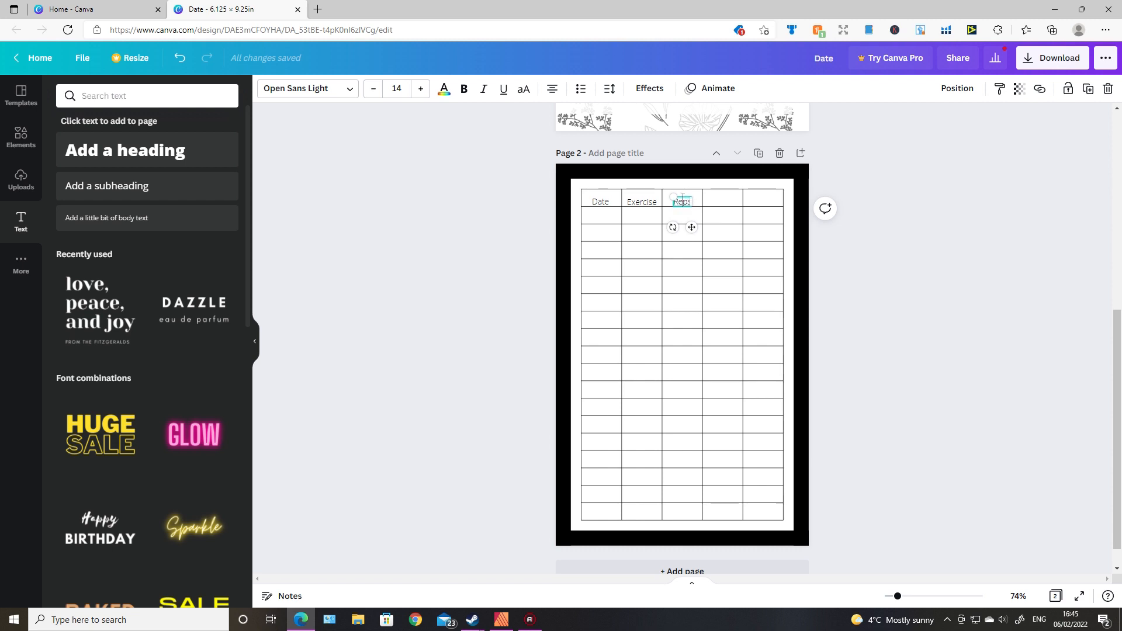
double_click(683, 202)
type("Weight")
Copy the "Weight" label into the fourth column's header cell and change the copy's text to "Reps".
left_click(715, 201)
left_click(682, 202)
key("ctrl+c")
key("ctrl+v")
left_click_drag(693, 210, 722, 201)
double_click(722, 201)
type("Re")
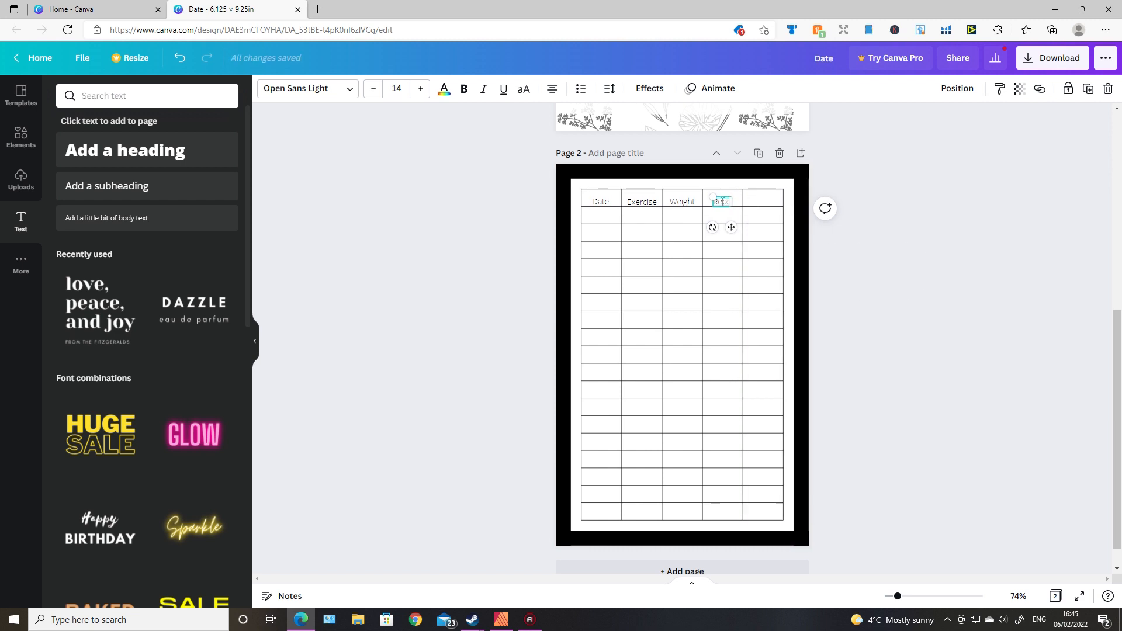
Duplicate the "Reps" label into the fifth column's header cell and change the copy's text to "Time".
left_click(761, 205)
left_click(725, 203)
key("ctrl+d")
left_click_drag(731, 214, 761, 202)
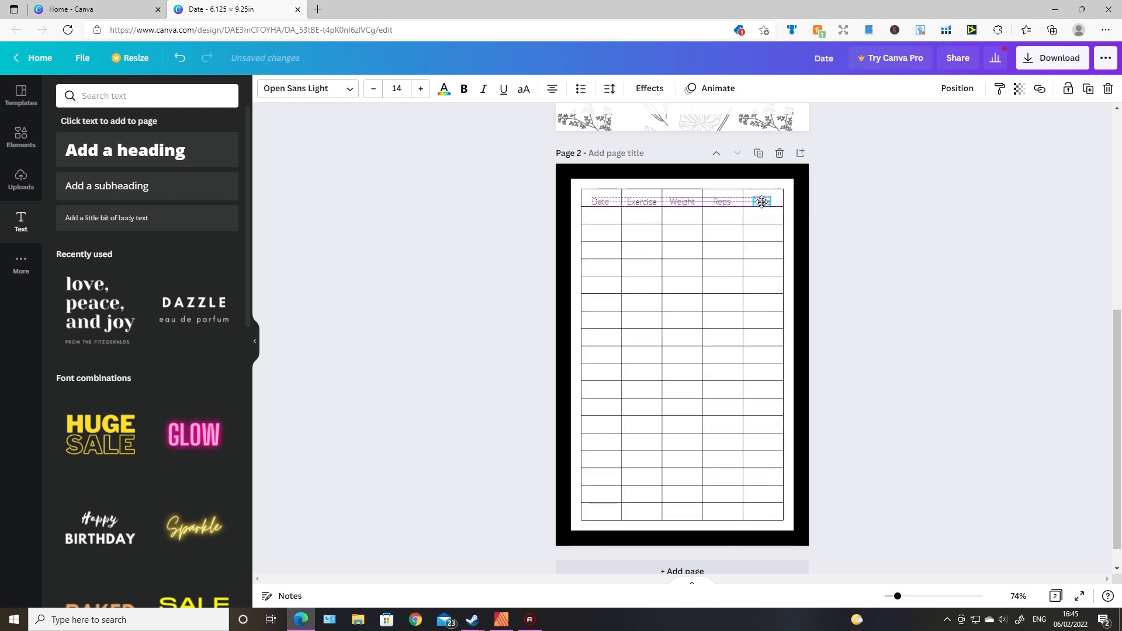
double_click(761, 202)
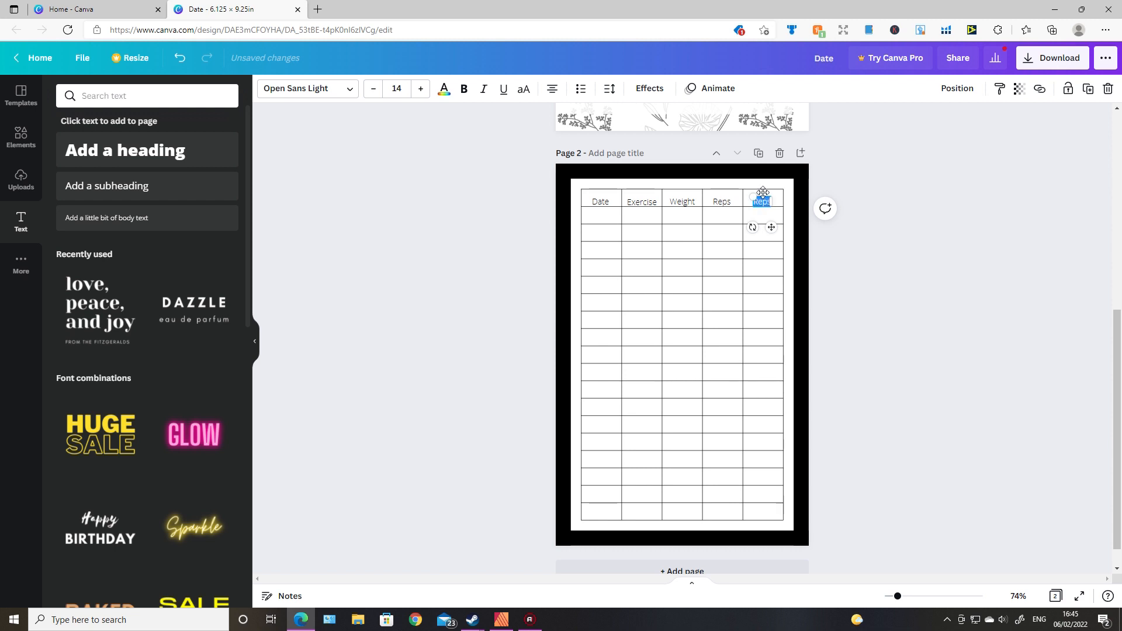
type("Time")
left_click(870, 183)
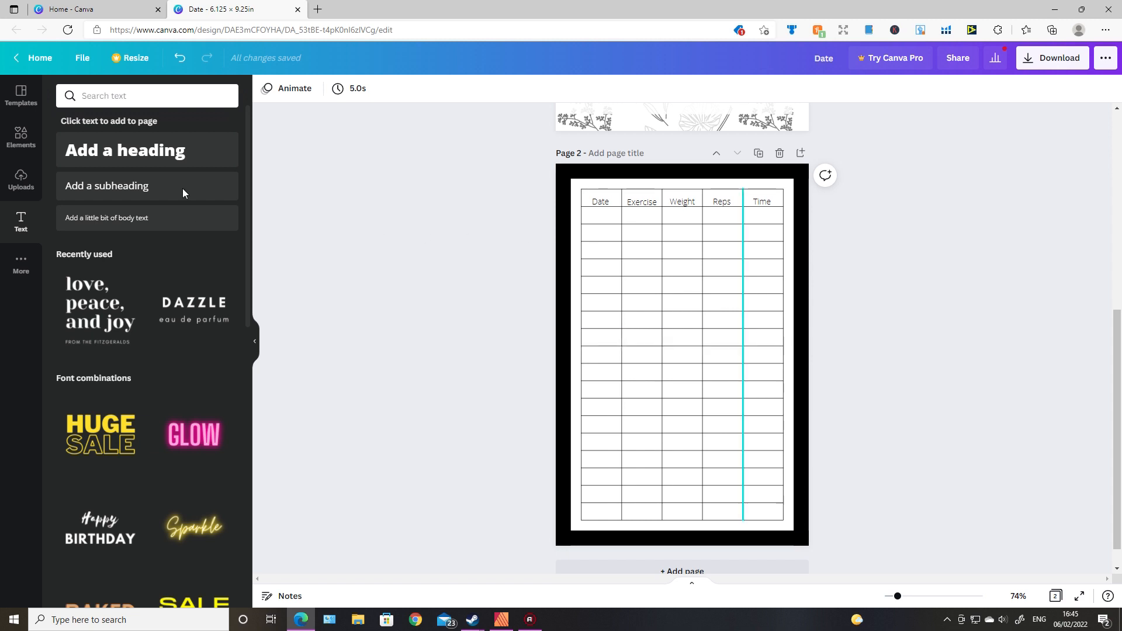
Insert the repeating lunge-pose graphic from an "exercise pattern" element search and enlarge it to page 2's full width from the top edge.
left_click(22, 138)
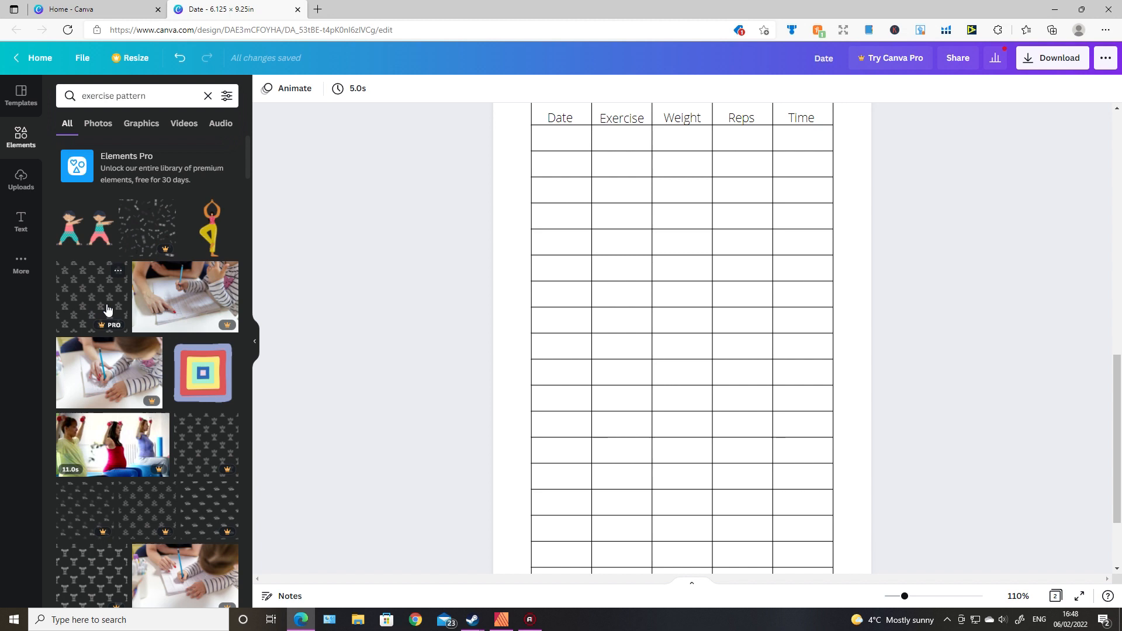
left_click(107, 309)
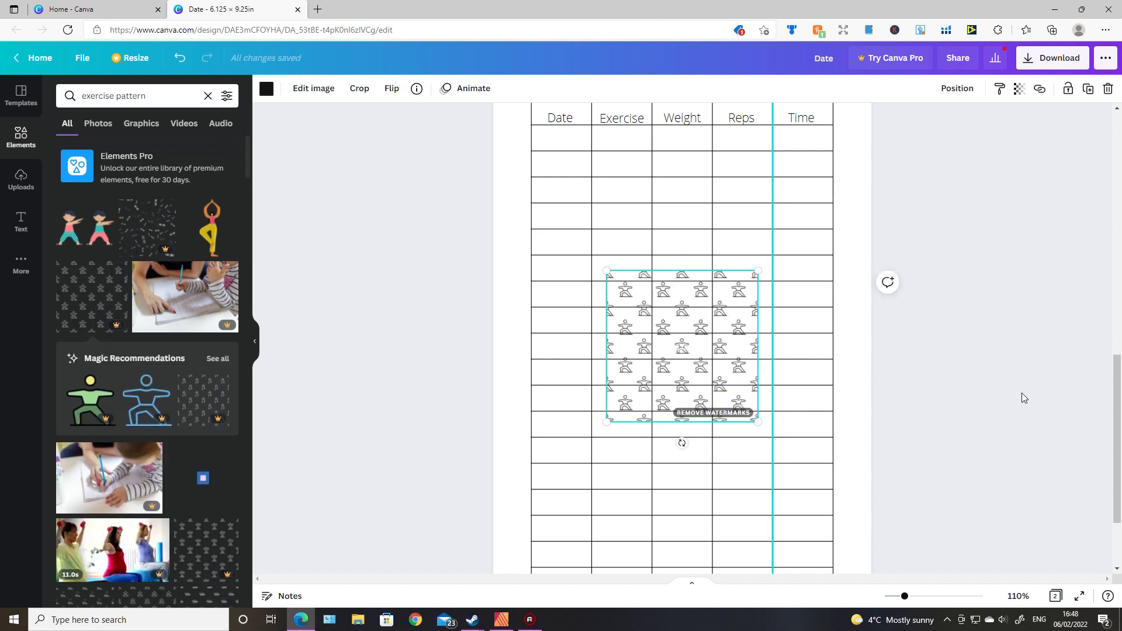
scroll(1017, 395, "up", 1)
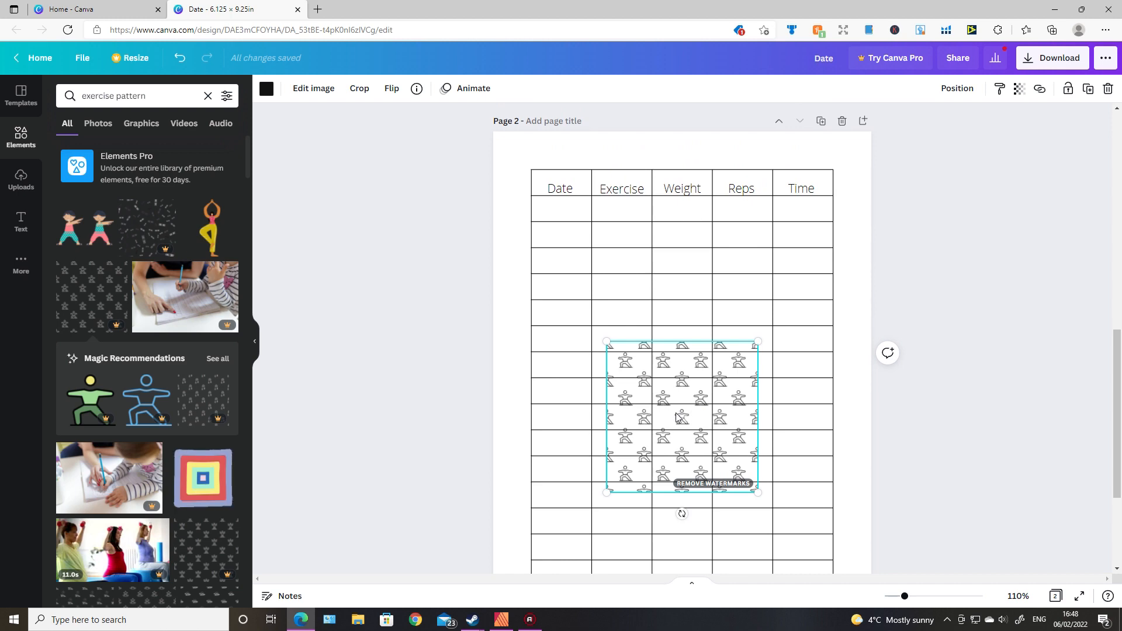
left_click_drag(649, 364, 583, 227)
left_click_drag(646, 283, 902, 480)
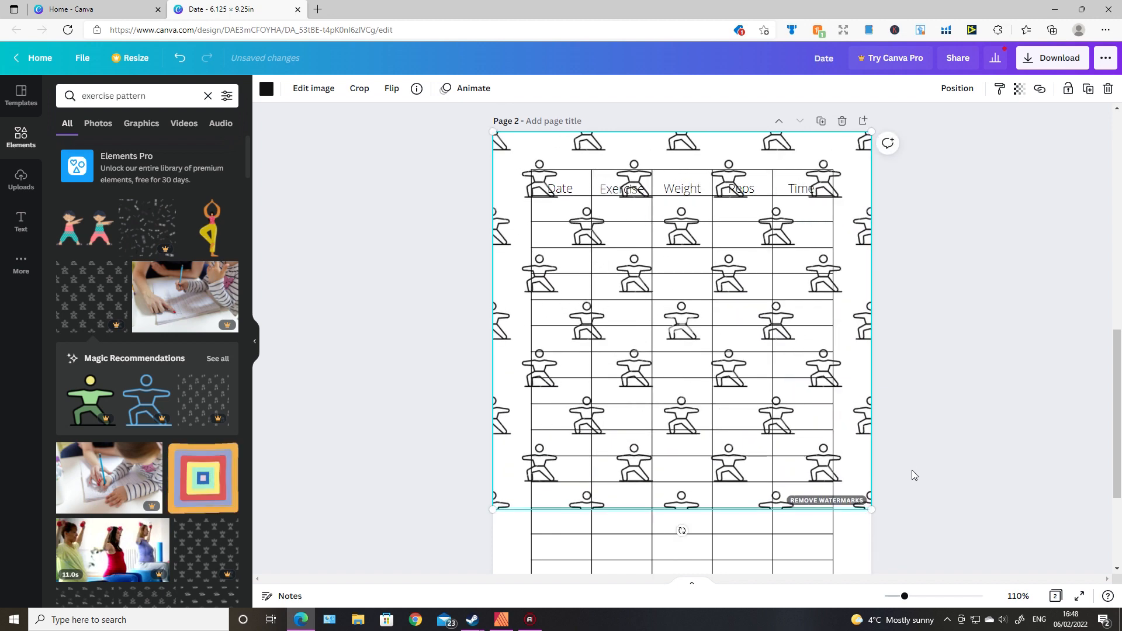
Duplicate the exercise pattern and place the copy below the first so the figures continue seamlessly over the rest of page 2.
key("ctrl+d")
scroll(908, 429, "down", 3)
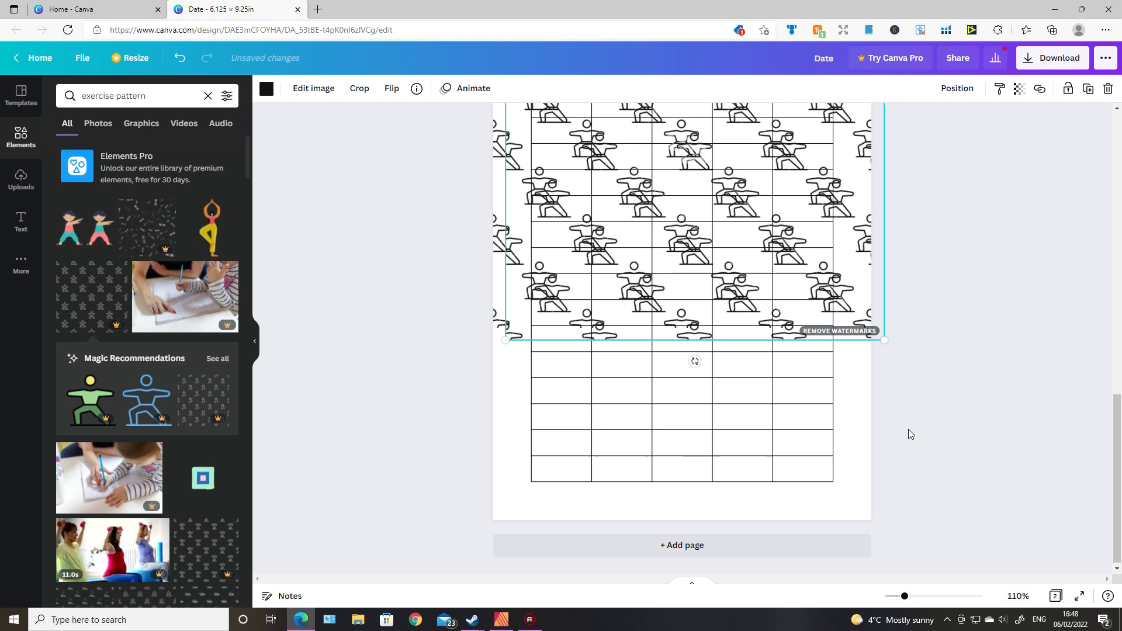
left_click_drag(758, 308, 727, 539)
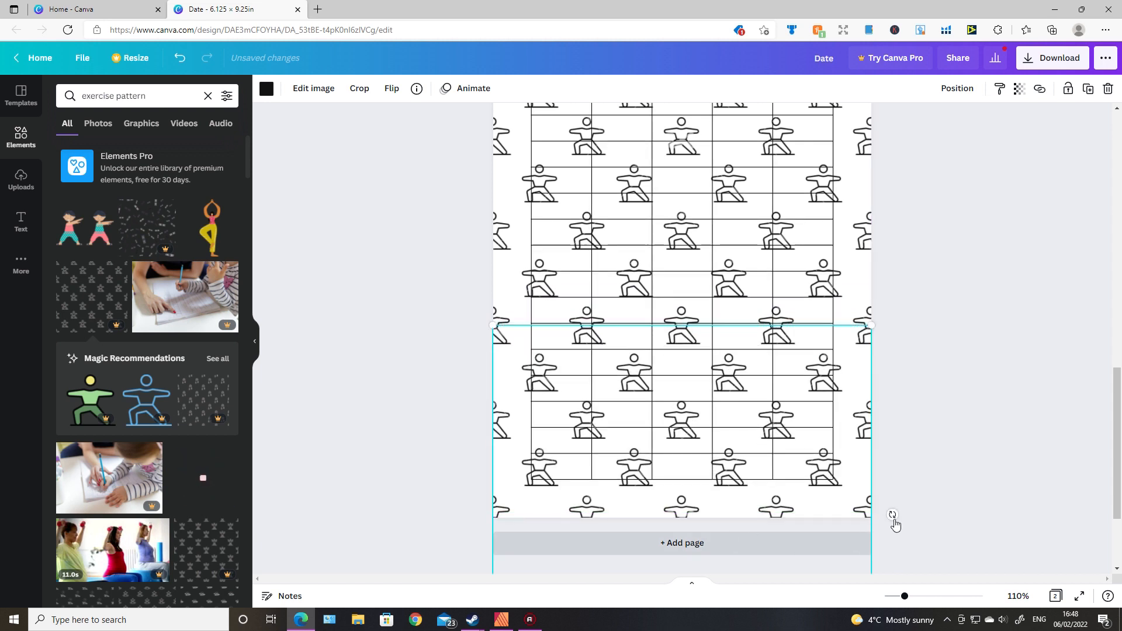
left_click(976, 452)
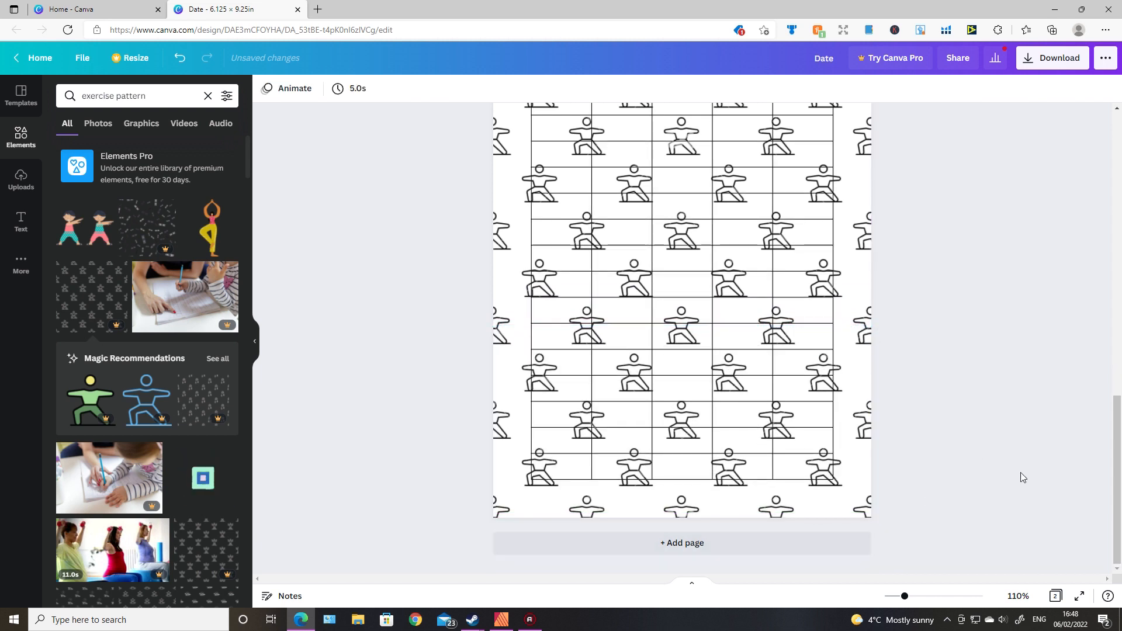
scroll(1029, 398, "down", 5)
scroll(866, 398, "up", 5)
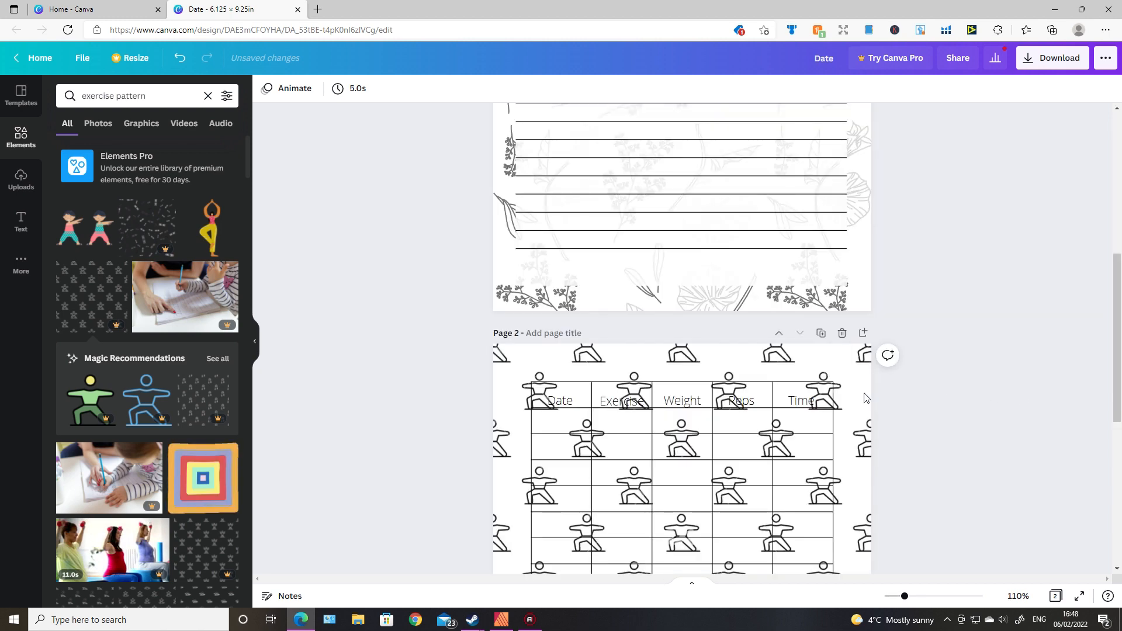
scroll(941, 419, "down", 5)
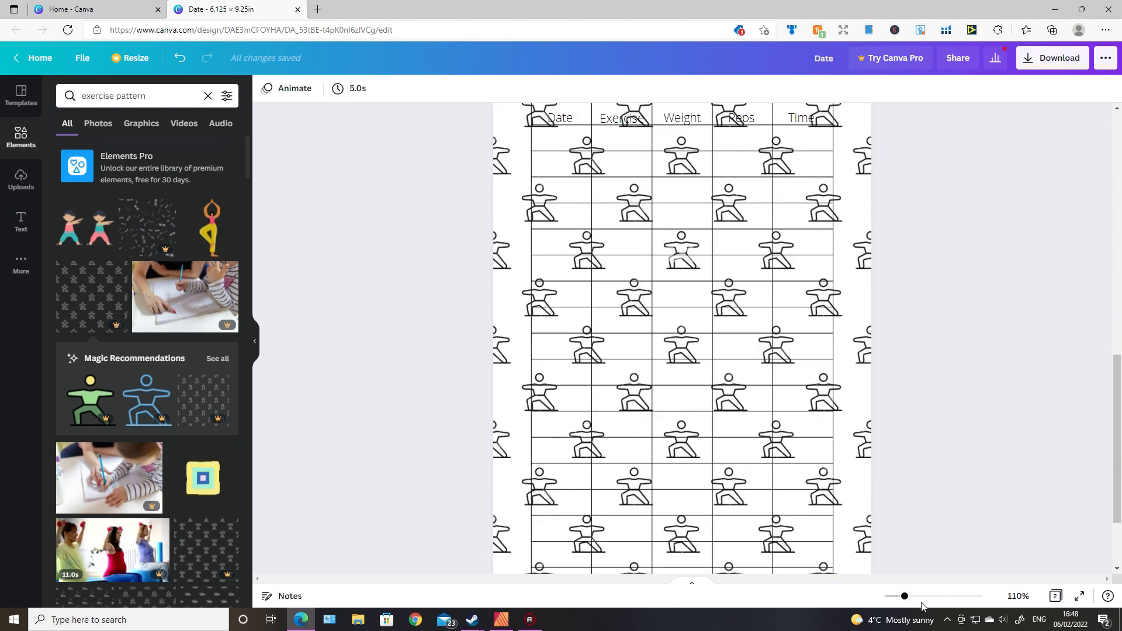
Group the two exercise pattern pieces on page 2 and send the group to the back, behind the table.
left_click_drag(904, 597, 900, 597)
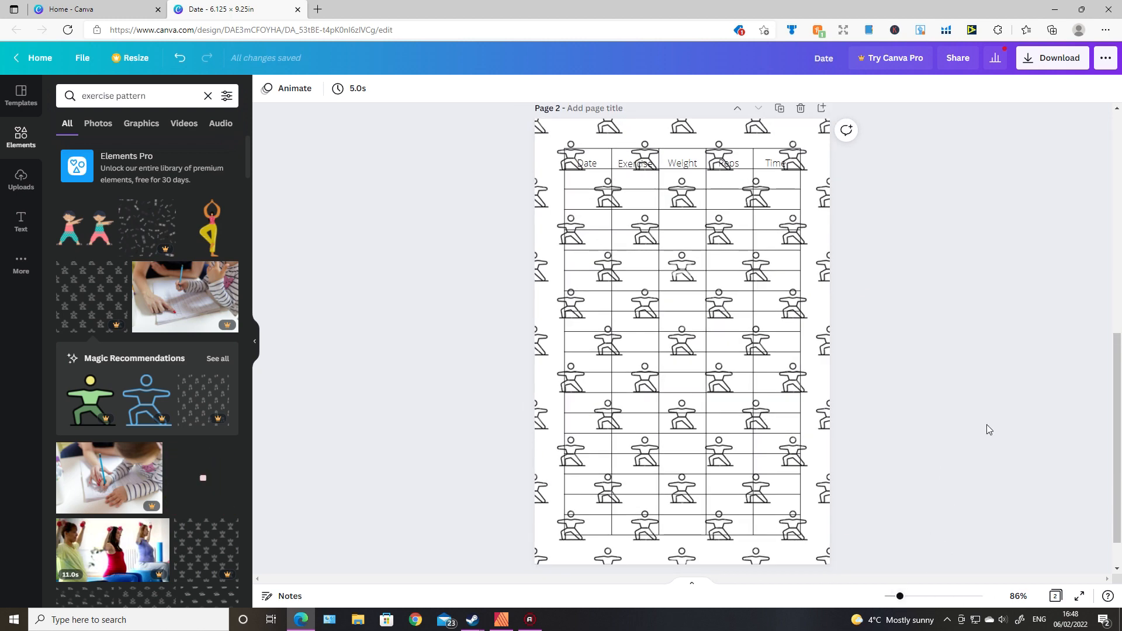
left_click(818, 534)
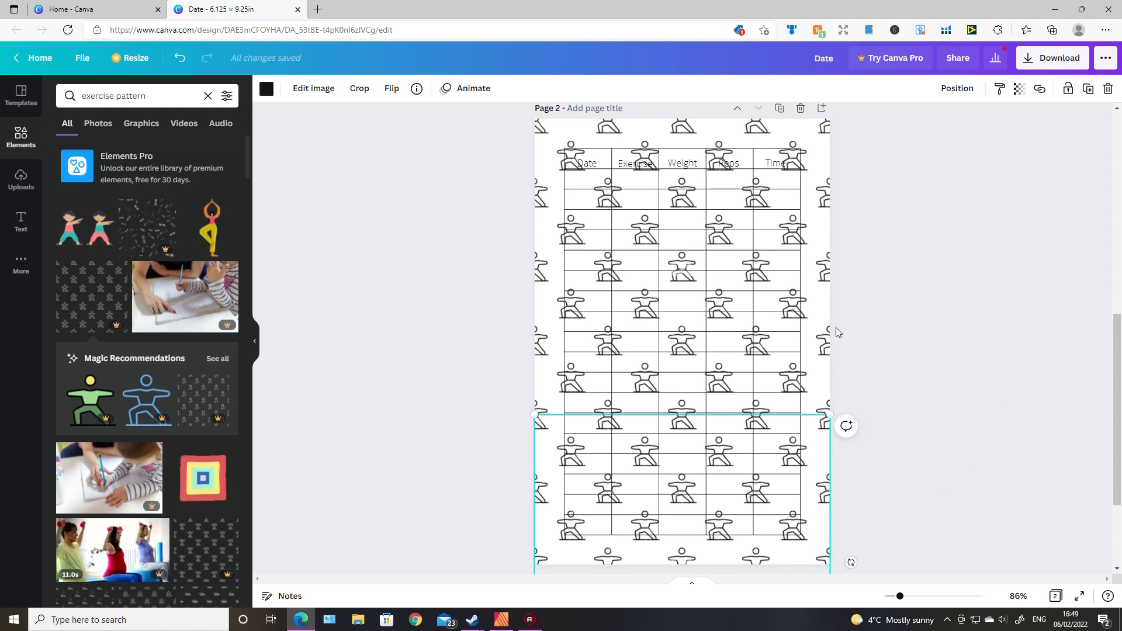
left_click(818, 319, "shift")
left_click(933, 89)
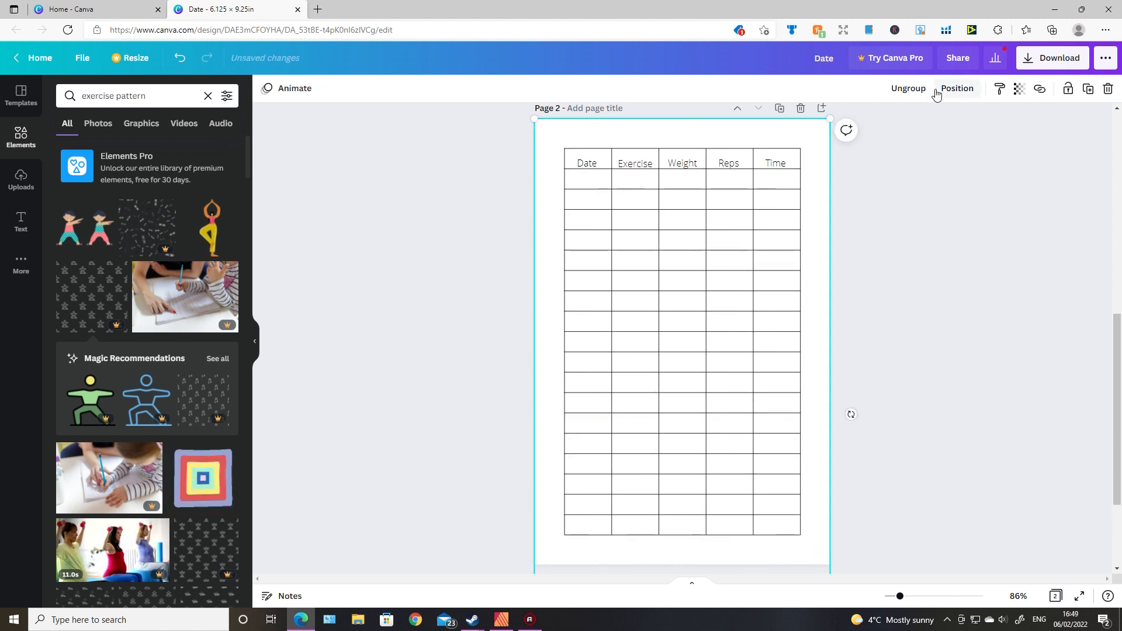
right_click(819, 333)
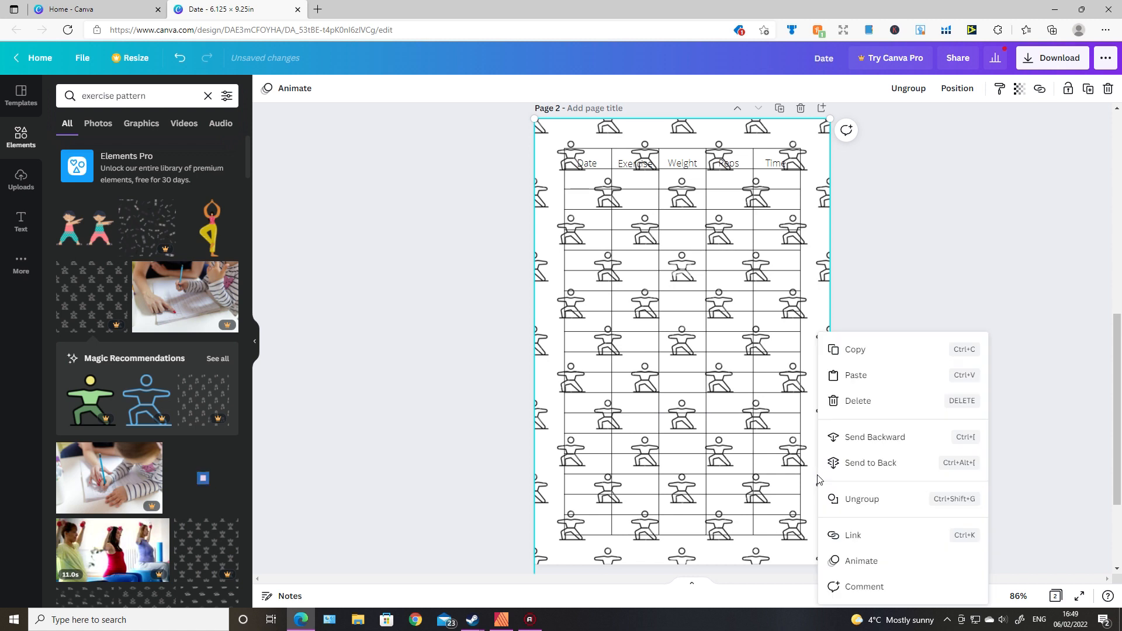
left_click(856, 462)
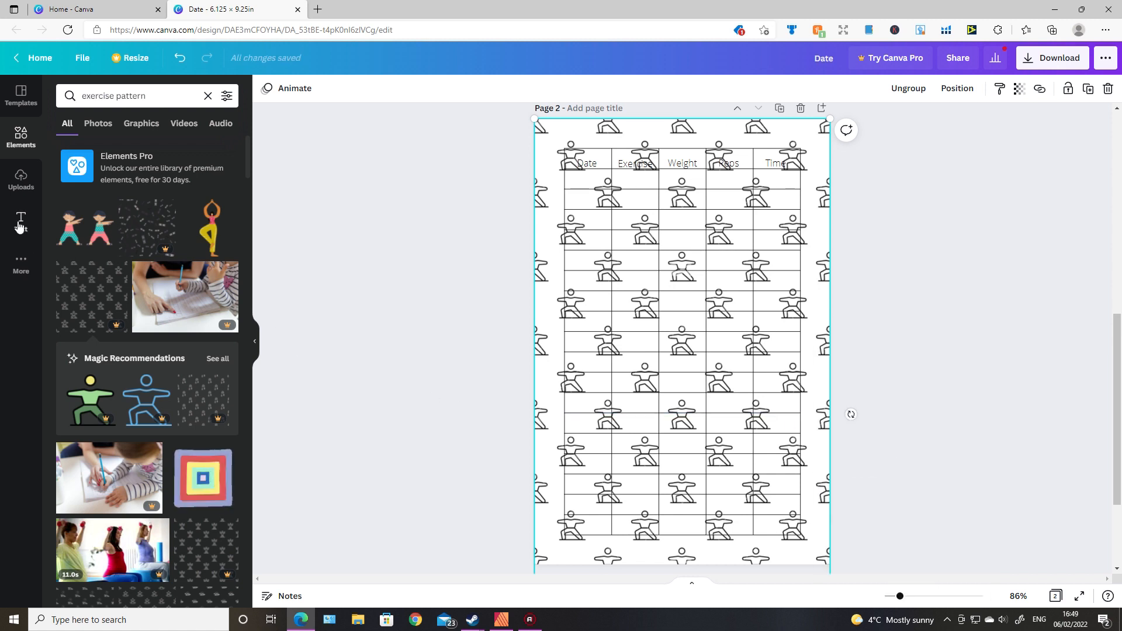
Add a square shape to page 2 and set its fill colour to white.
left_click(21, 137)
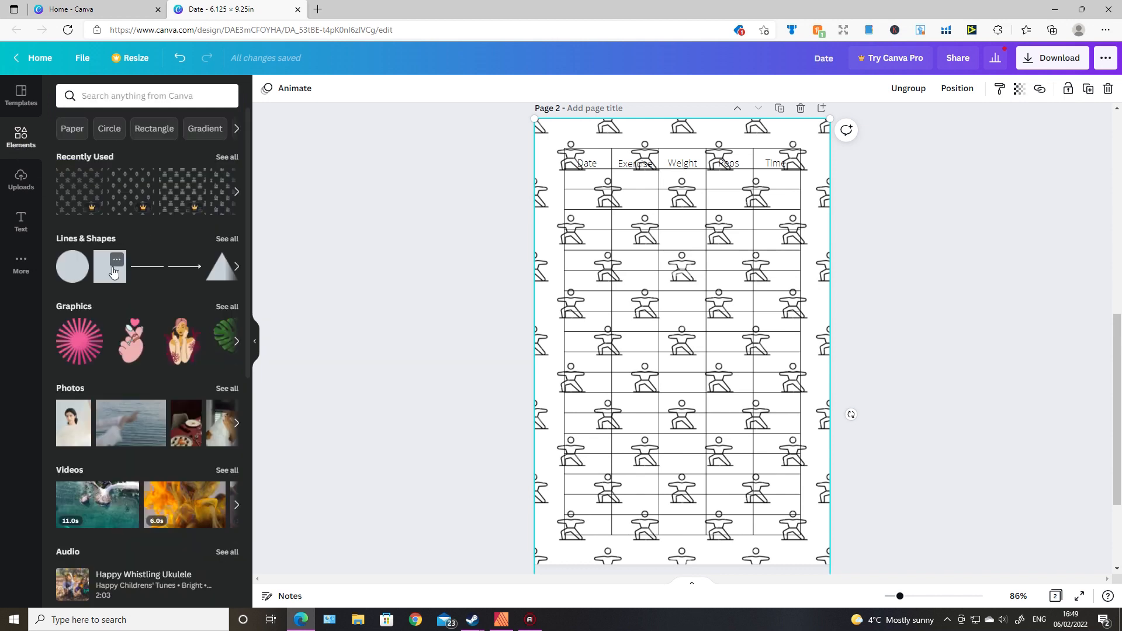
left_click(111, 267)
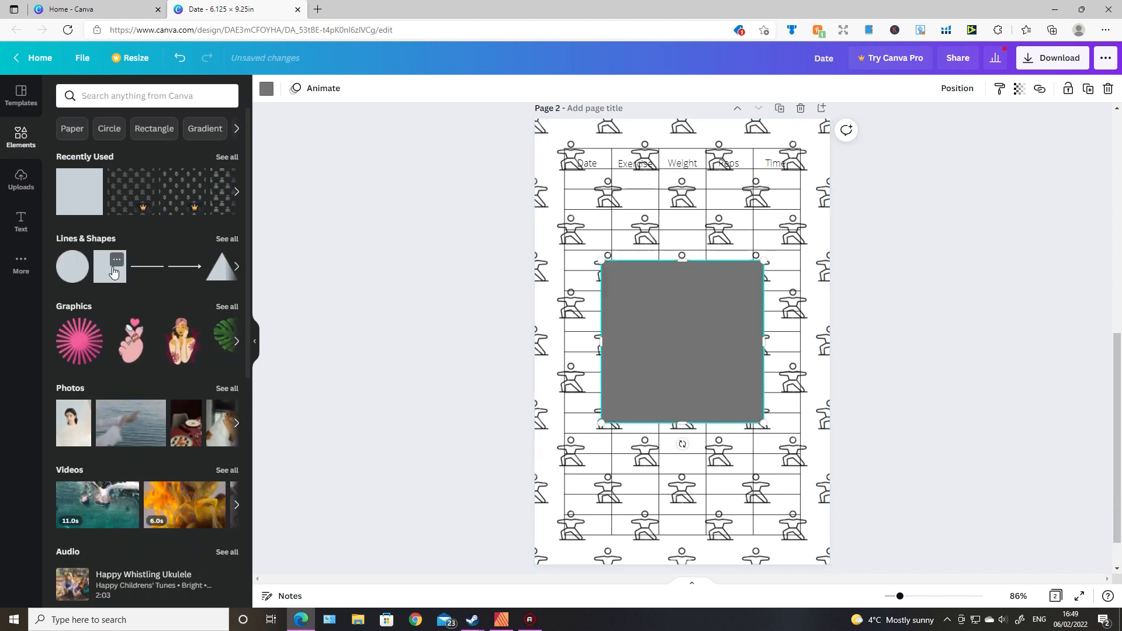
left_click(266, 90)
left_click(224, 155)
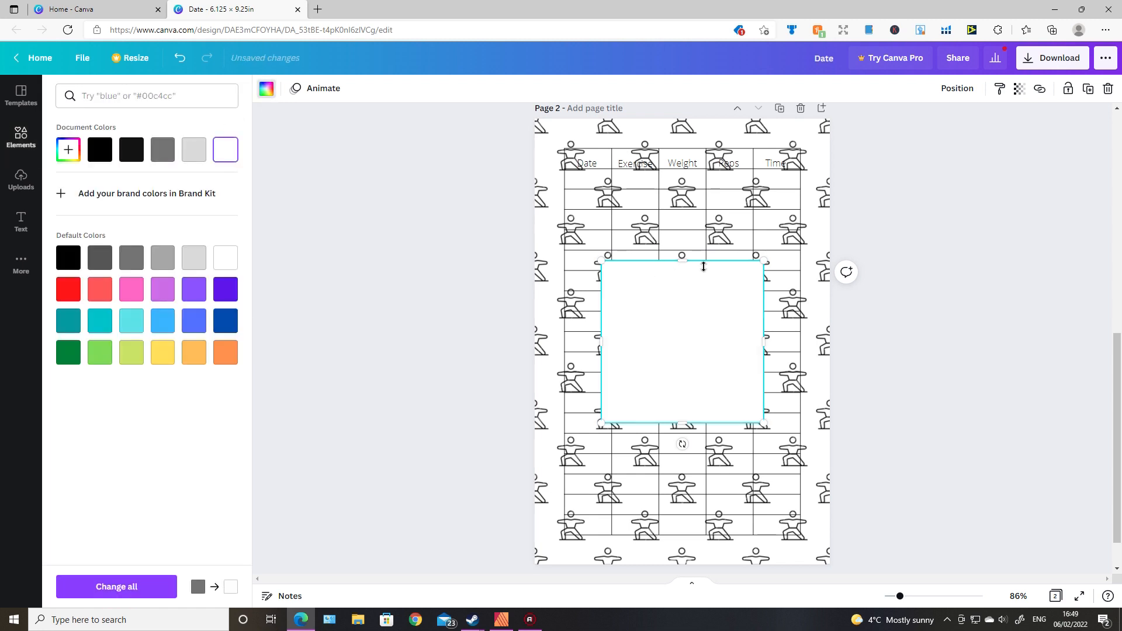
Stretch the white square on all four sides to cover the whole table, and undo the last stray change.
left_click_drag(679, 240, 679, 148)
left_click_drag(602, 284, 565, 285)
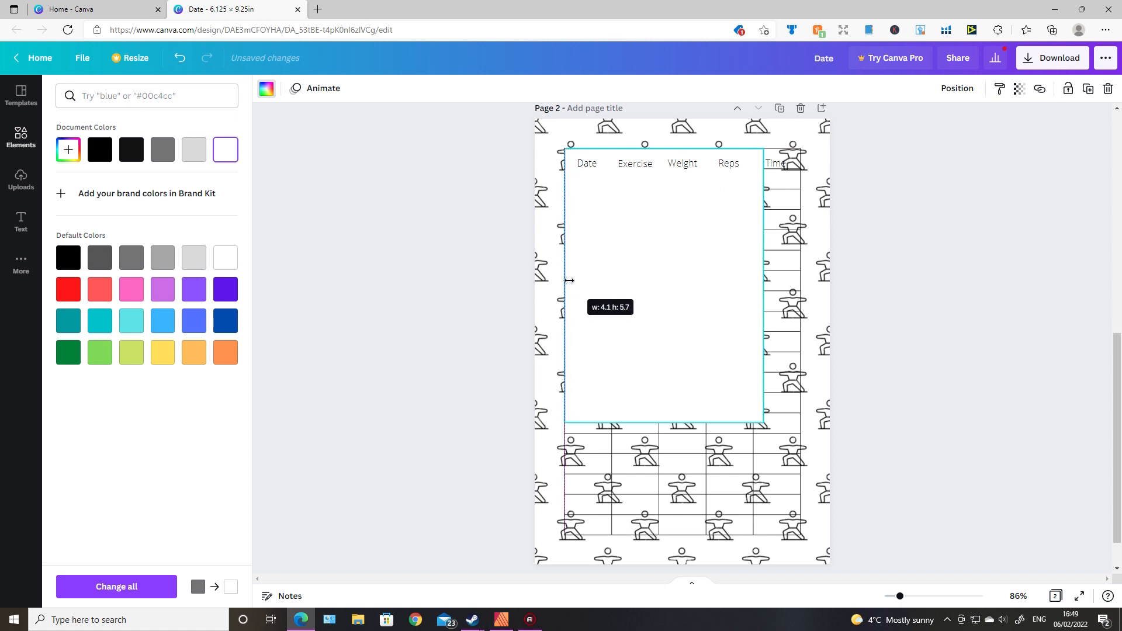
left_click_drag(764, 290, 803, 292)
left_click_drag(682, 422, 684, 535)
key("ctrl+z")
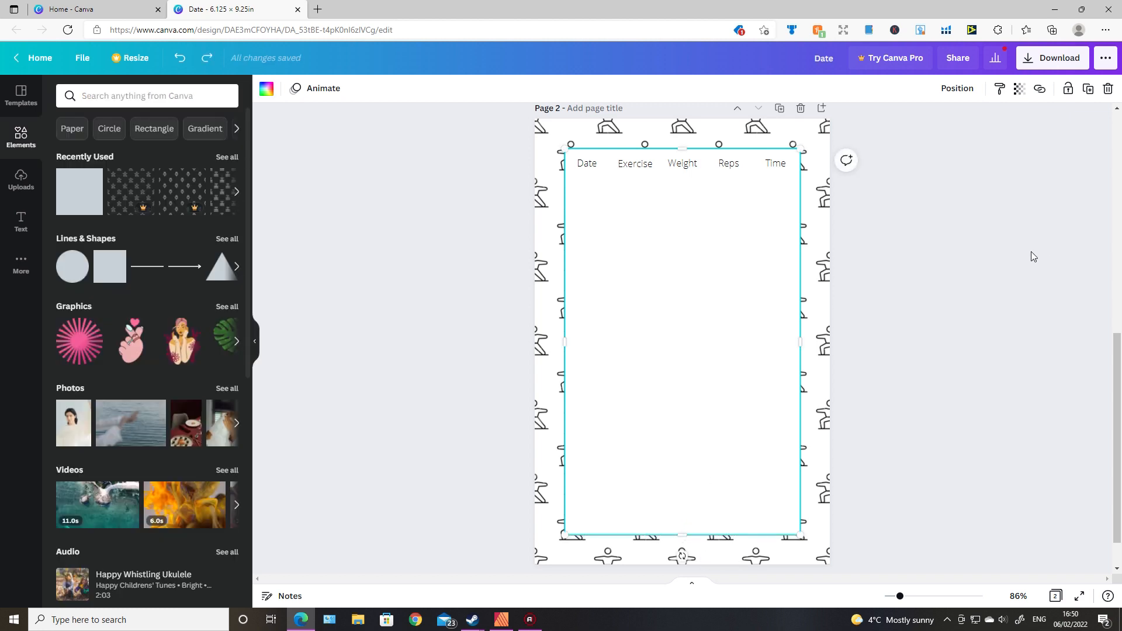
Set the white rectangle's transparency to 92 so the pattern shows through faintly.
left_click(1019, 89)
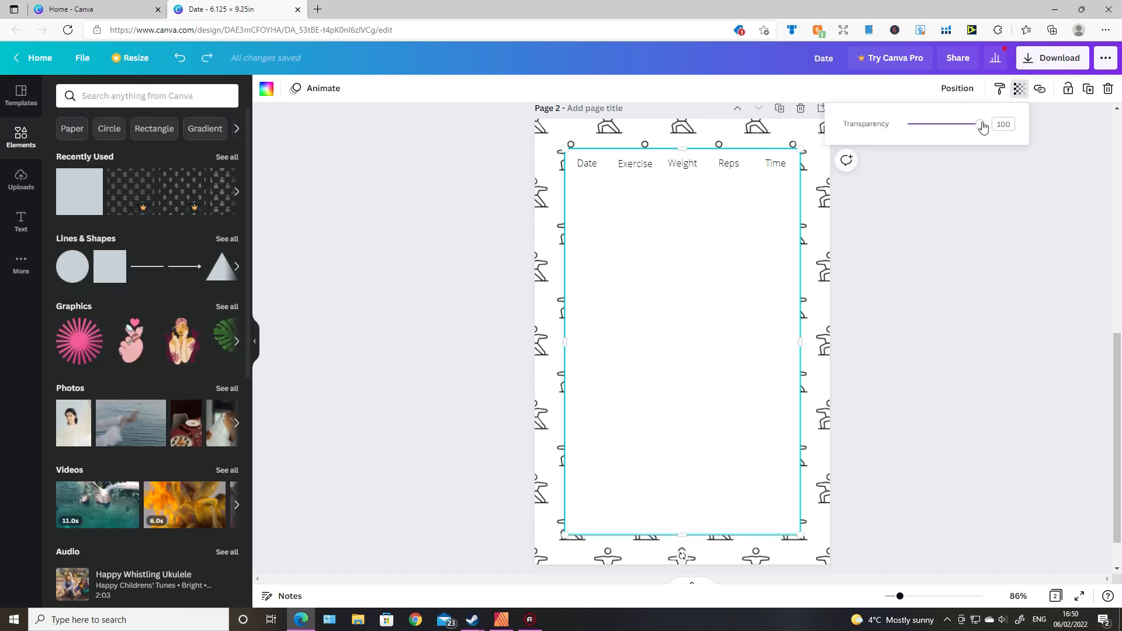
left_click_drag(979, 128, 975, 126)
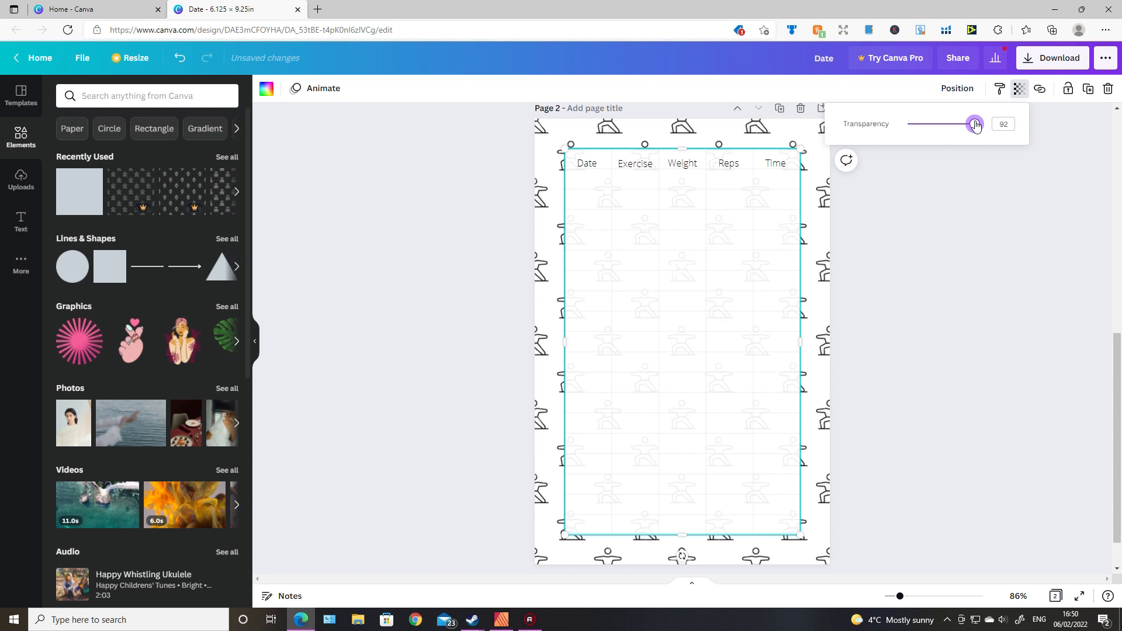
left_click(961, 353)
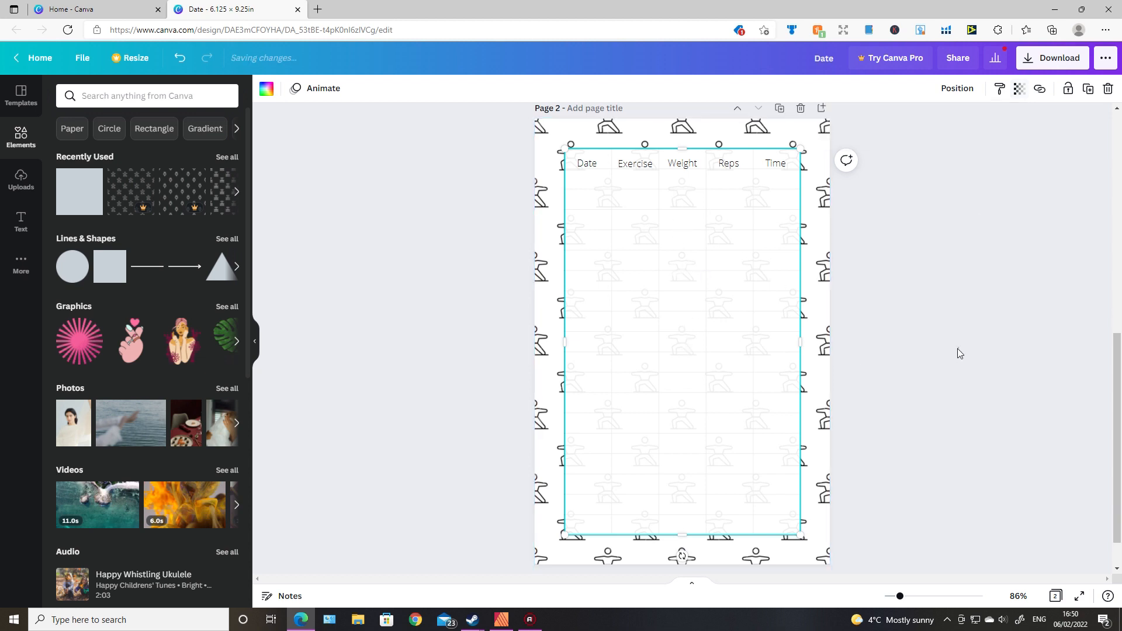
Send the faded white rectangle to the back, followed by the exercise pattern group, so both sit behind page 2's table.
right_click(755, 399)
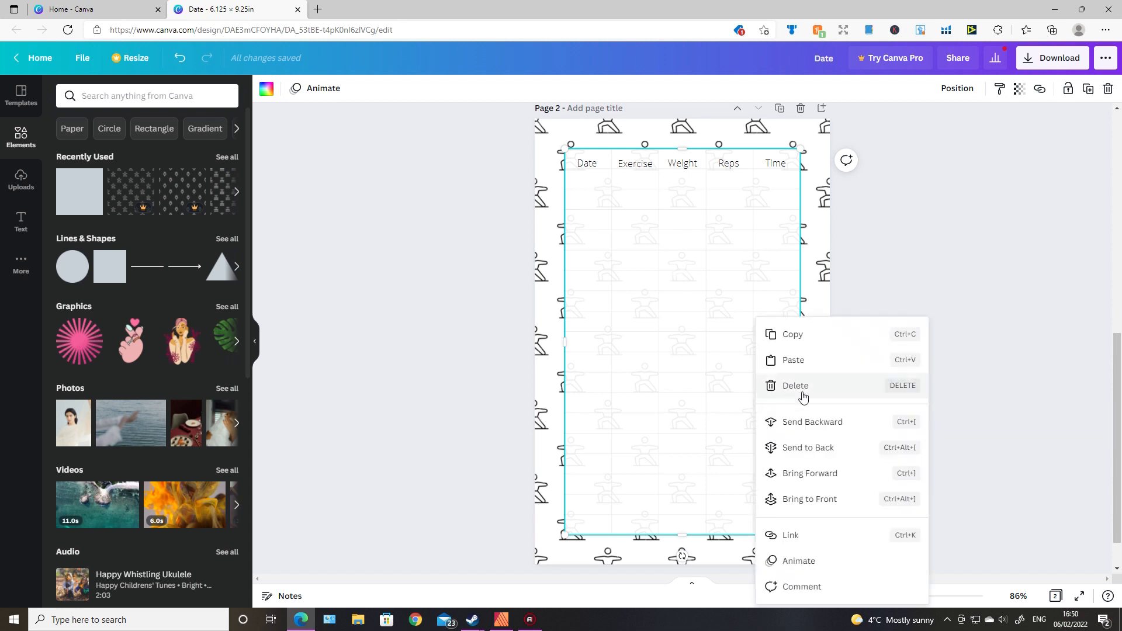
left_click(821, 448)
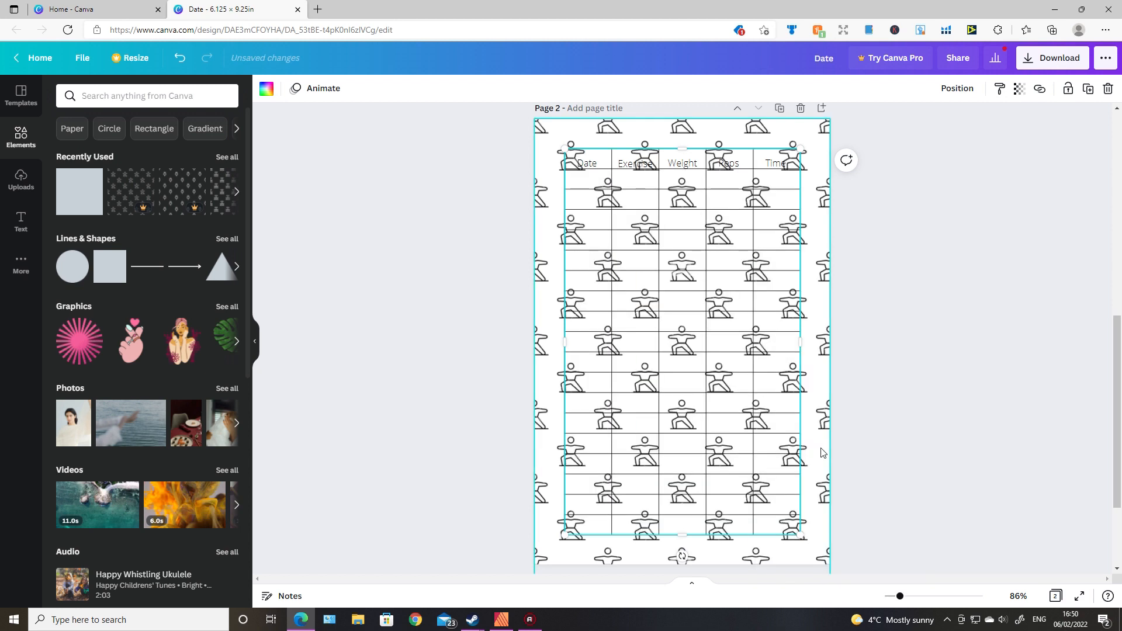
left_click(817, 501)
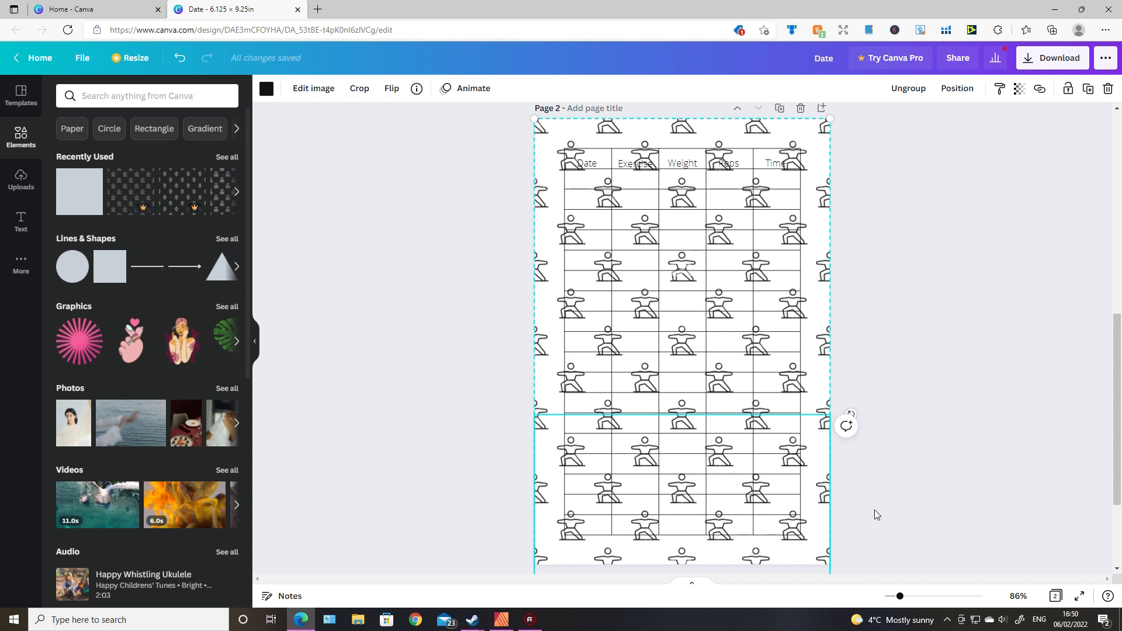
right_click(817, 496)
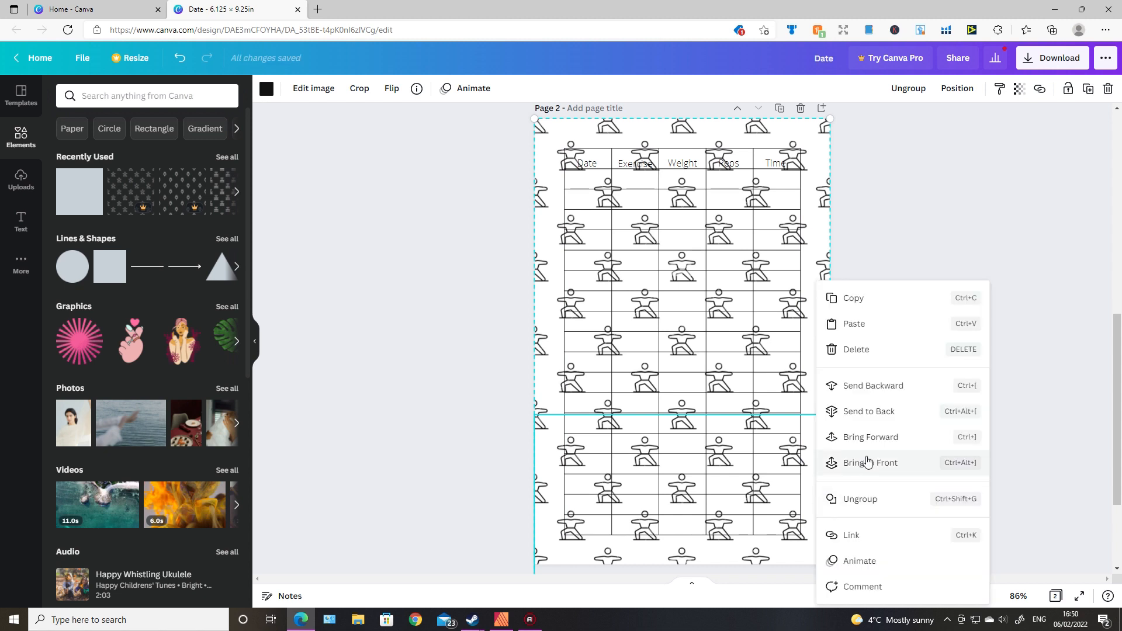
left_click(881, 412)
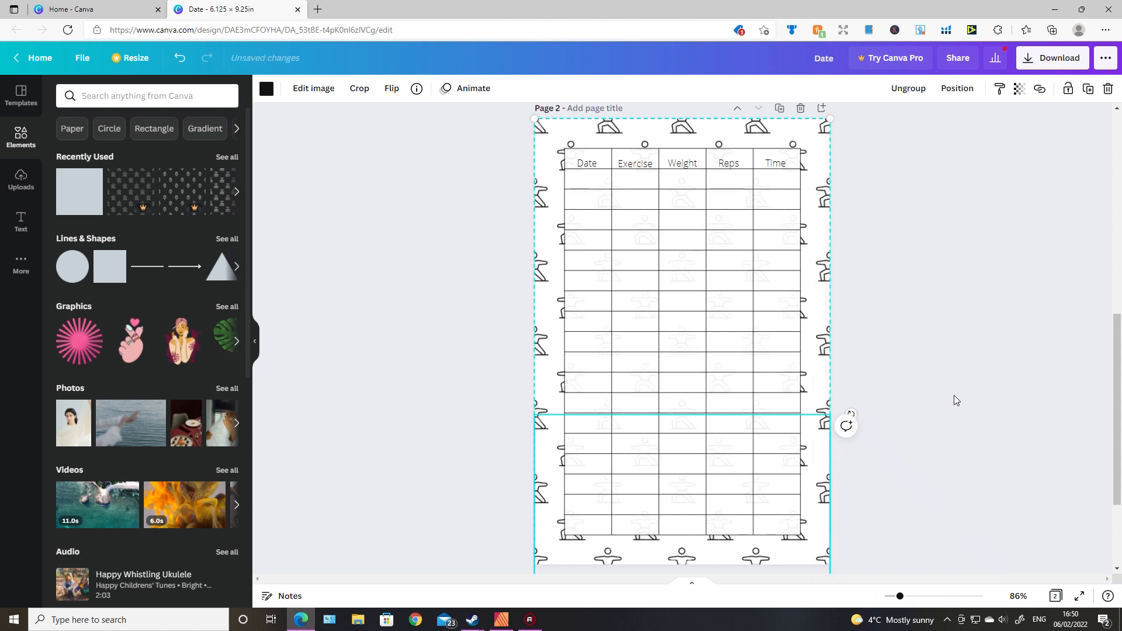
left_click(954, 395)
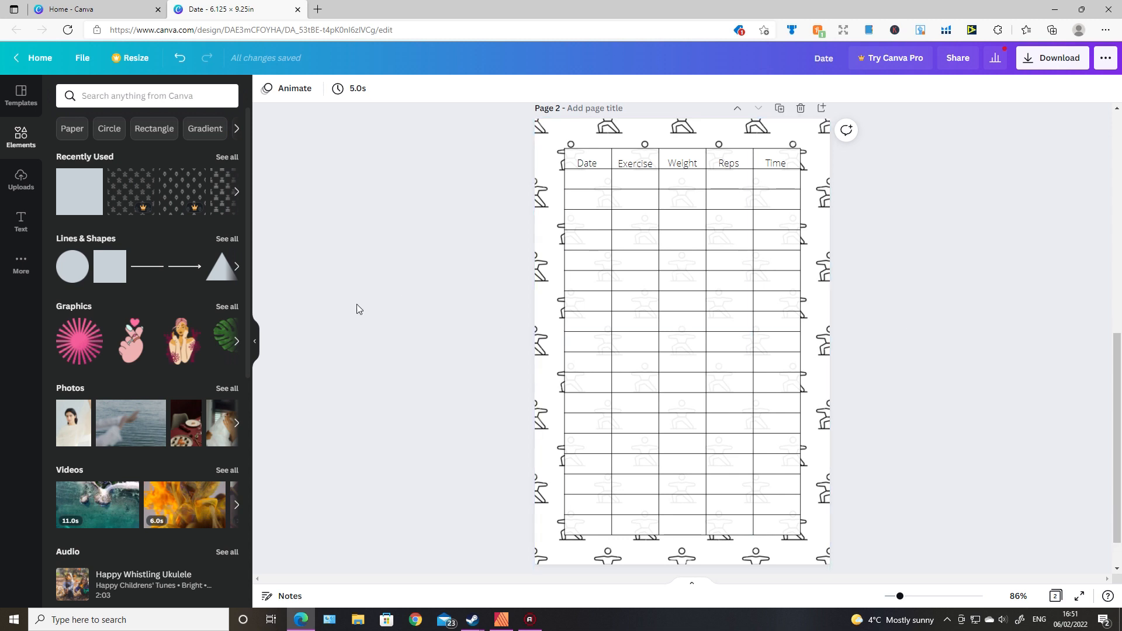
Add a square shape to page 2 and resize it to fit exactly over the table's heading row.
left_click(77, 190)
left_click(82, 207)
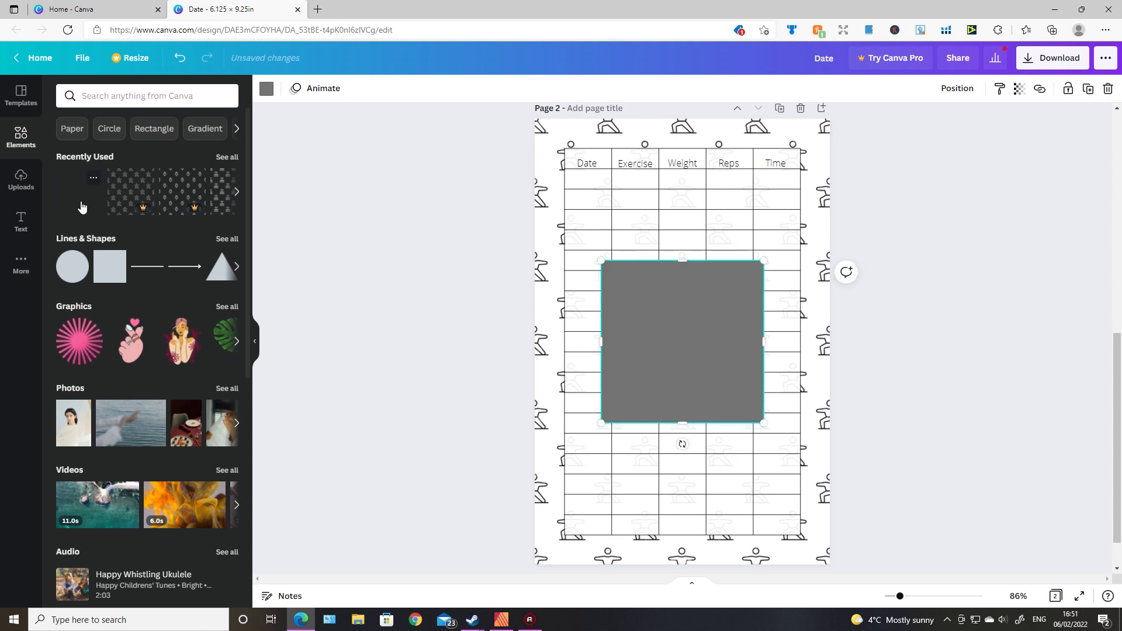
left_click_drag(667, 328, 634, 224)
left_click_drag(646, 309, 660, 170)
left_click_drag(727, 158, 800, 159)
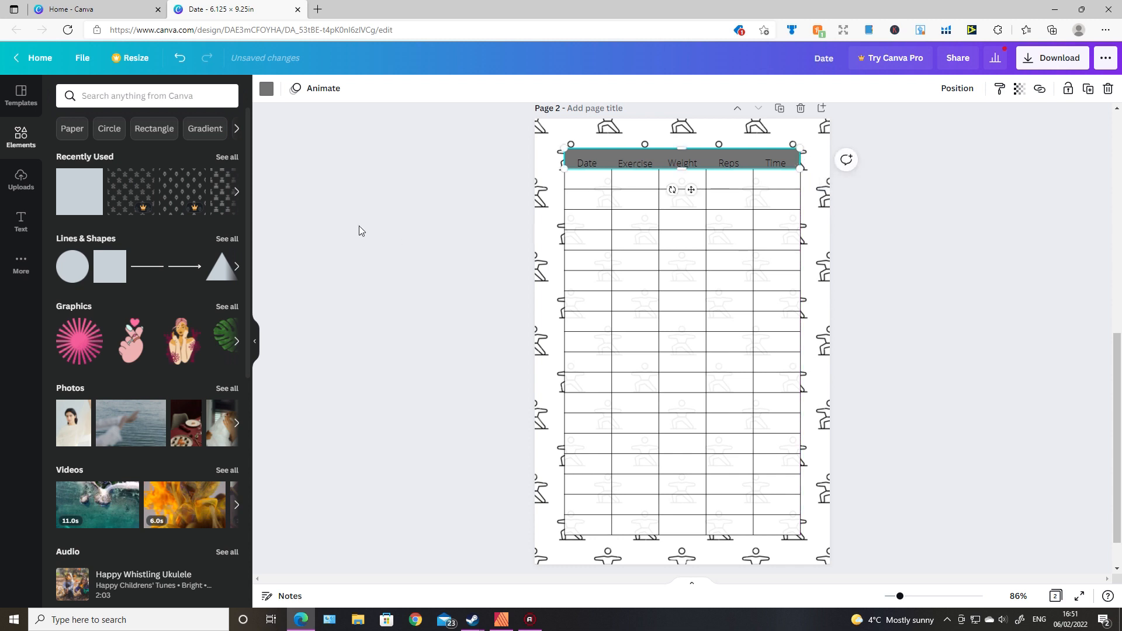
Set the heading row bar's fill colour to light grey and deselect it.
left_click(267, 90)
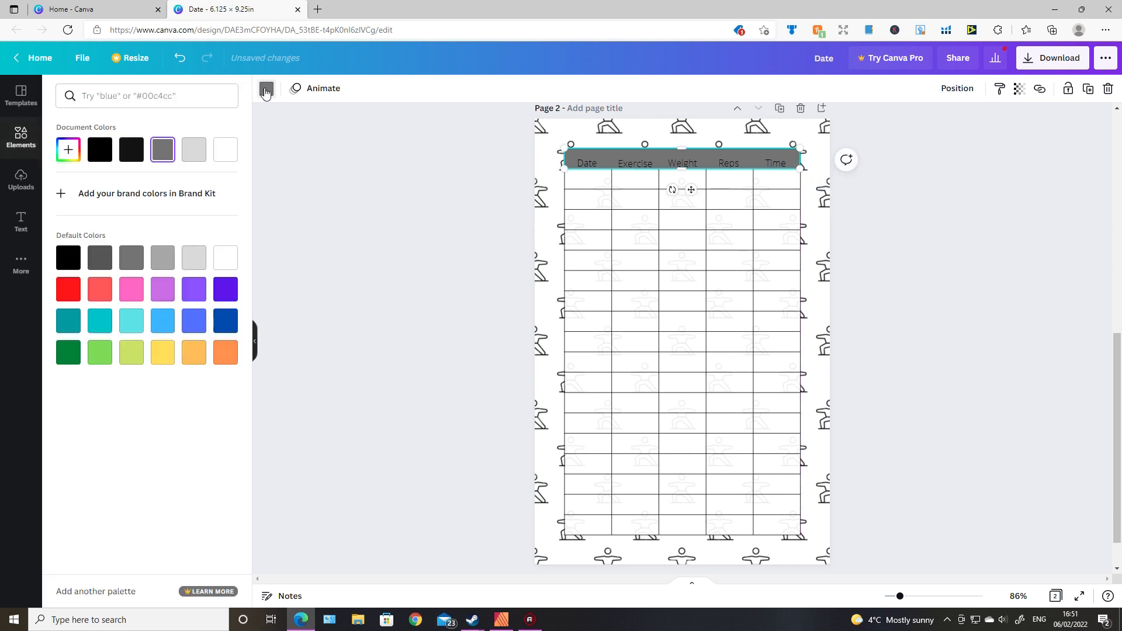
left_click(194, 258)
left_click(428, 375)
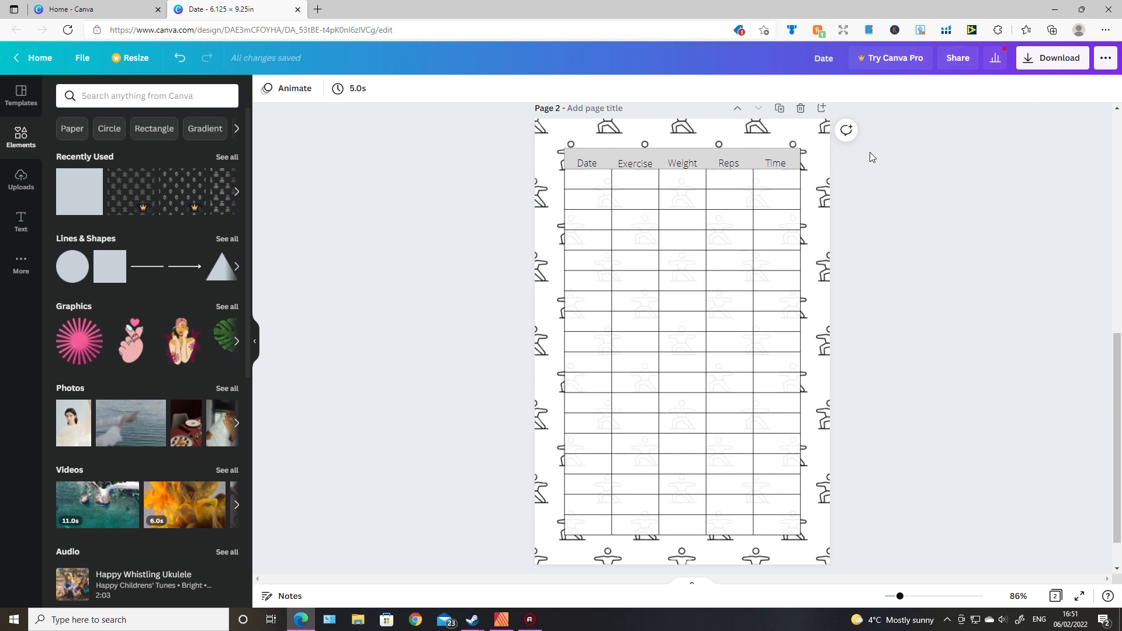
scroll(870, 150, "up", 4)
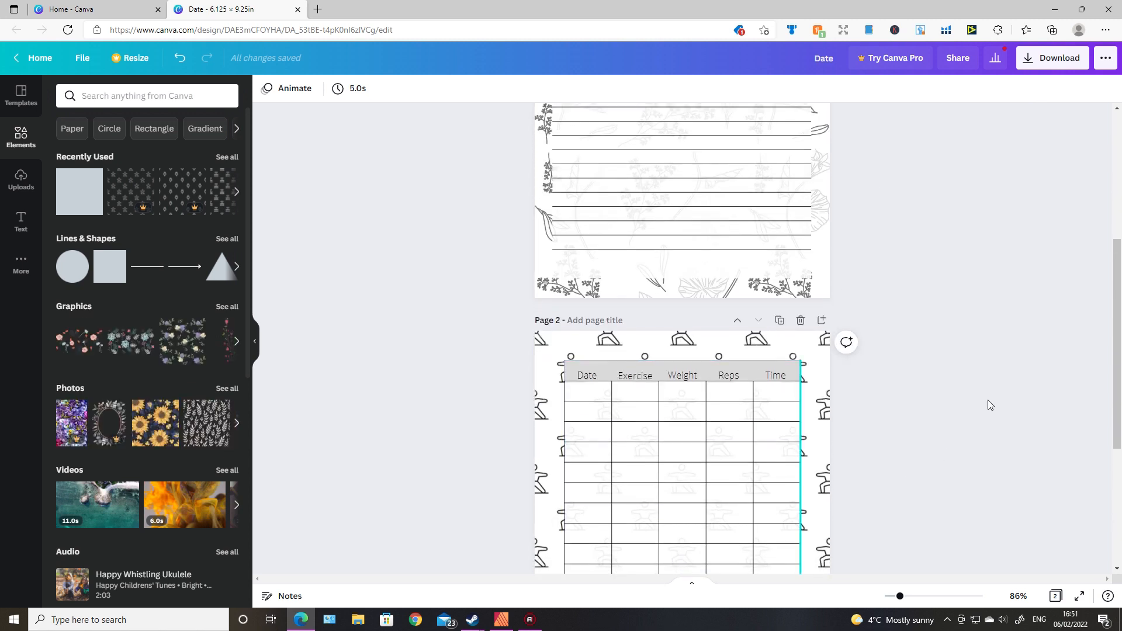
scroll(987, 400, "down", 4)
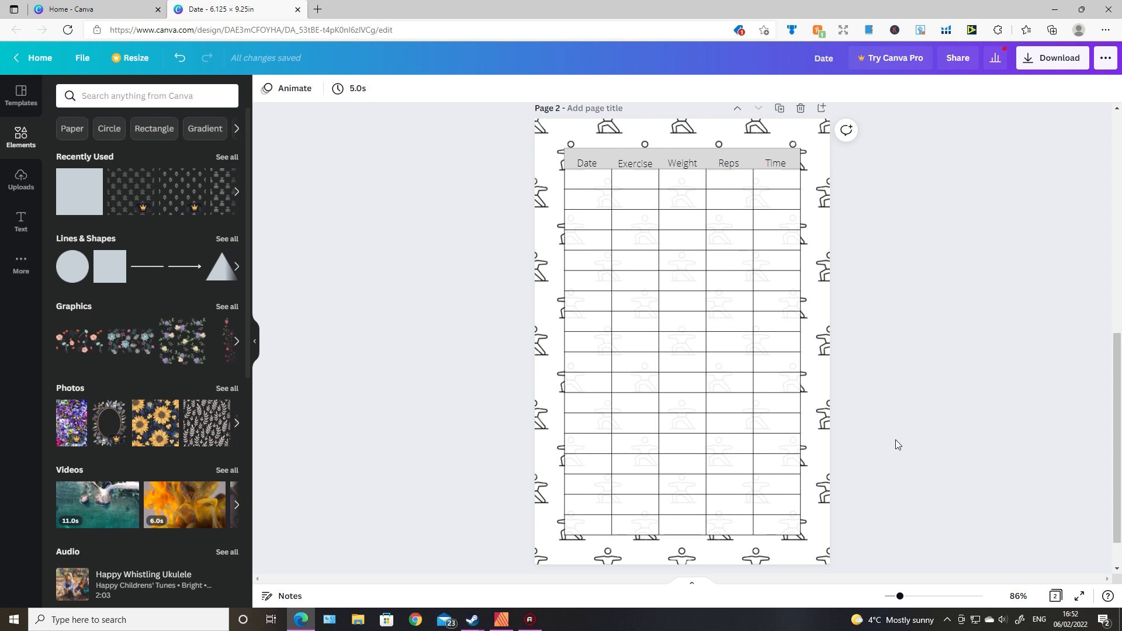
scroll(896, 441, "down", 1)
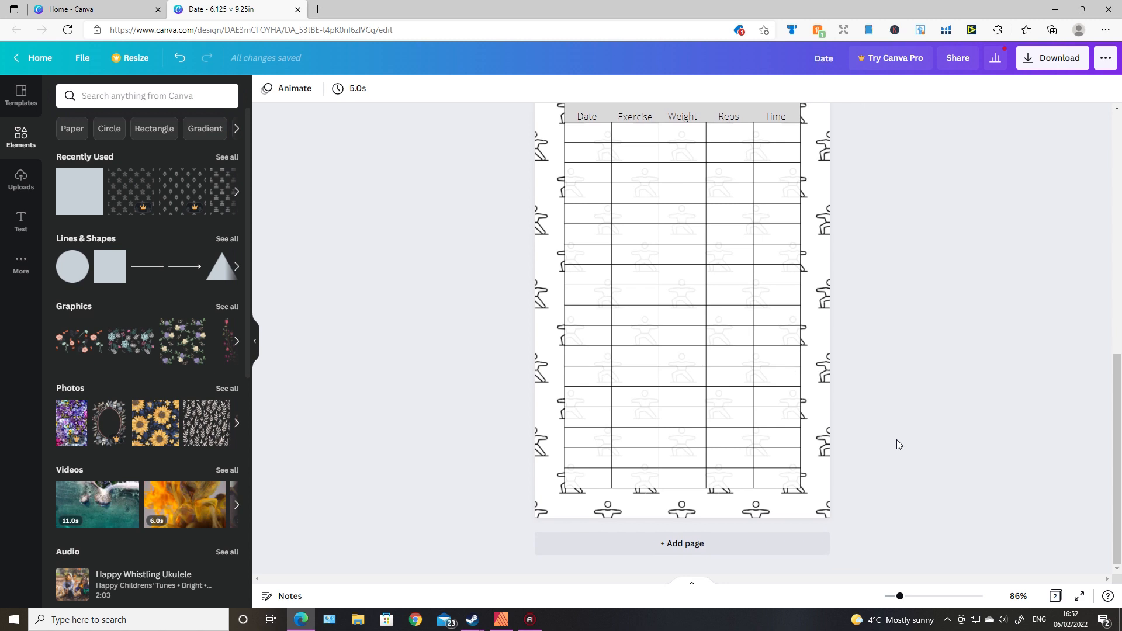
scroll(897, 440, "up", 2)
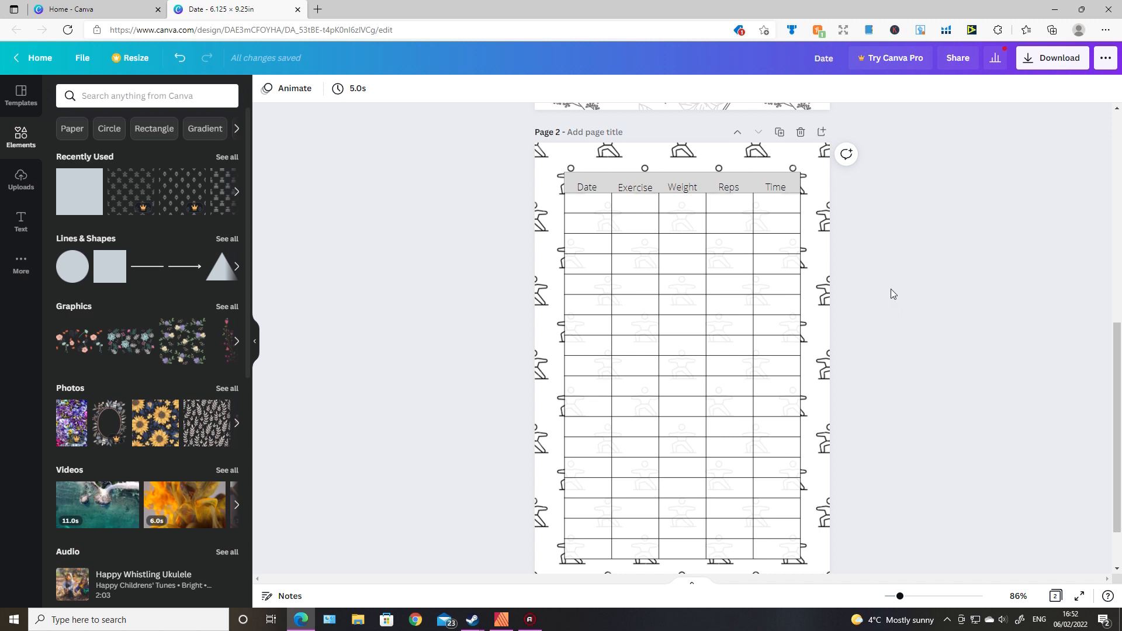
Add a blank page after the exercise log and move it between the lined page and the table page in grid view.
scroll(894, 273, "up", 2)
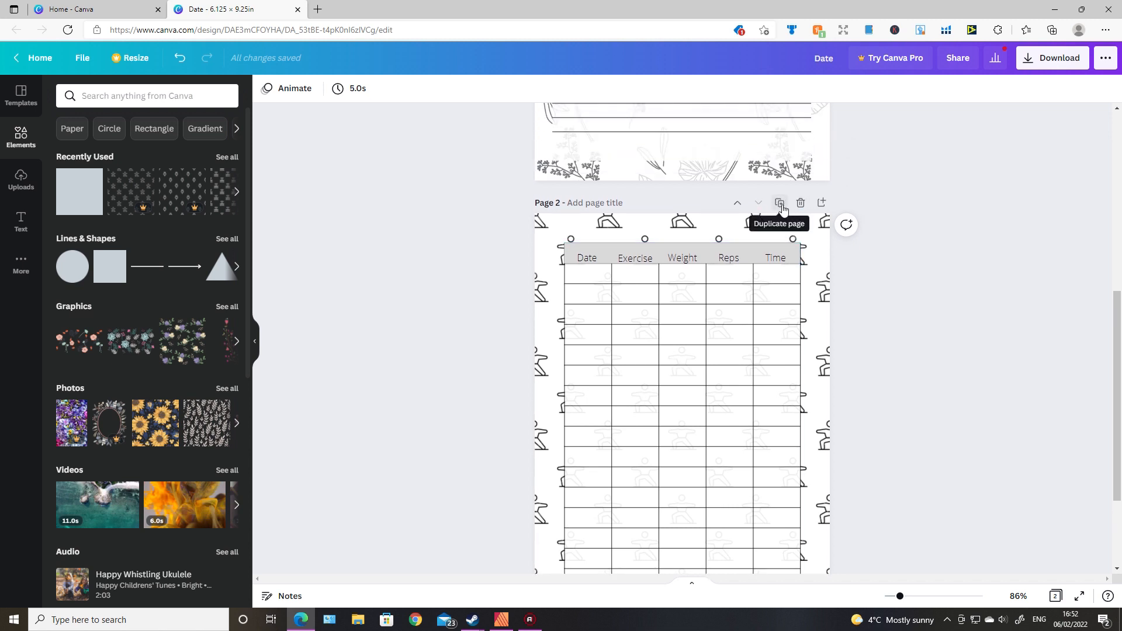
scroll(659, 275, "up", 2)
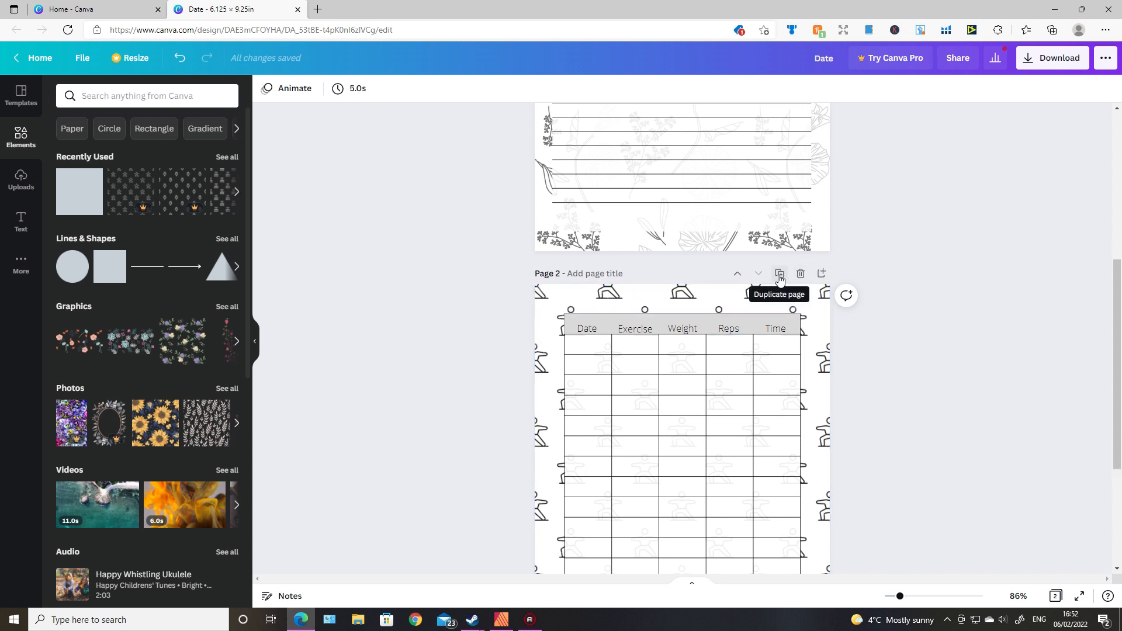
left_click(824, 274)
left_click_drag(703, 459, 739, 363)
left_click(1055, 596)
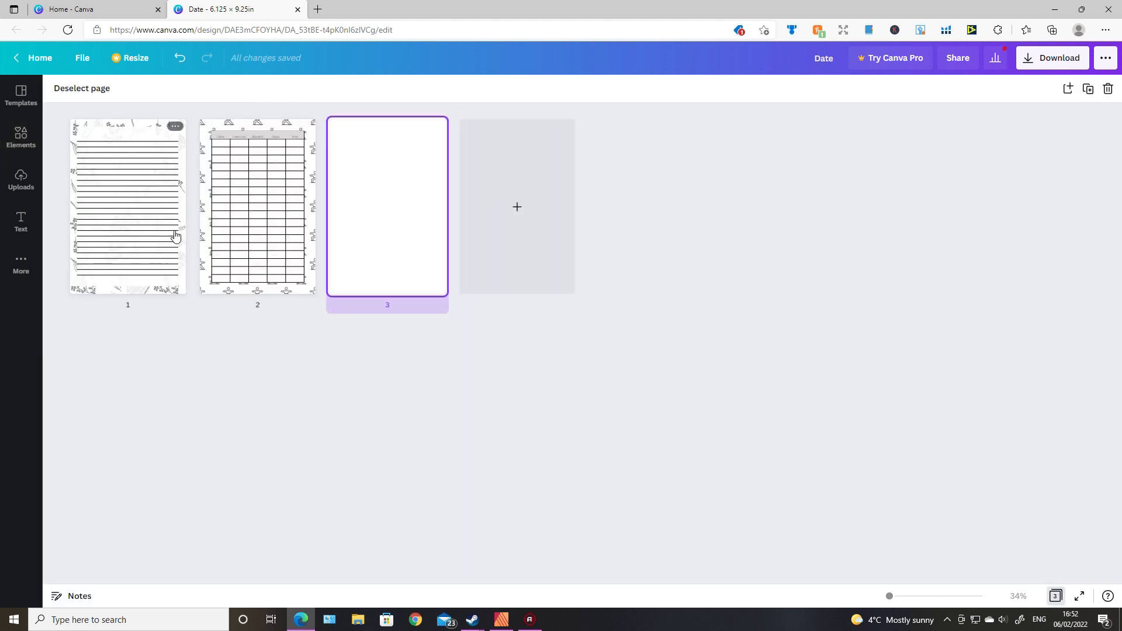
left_click_drag(374, 223, 196, 216)
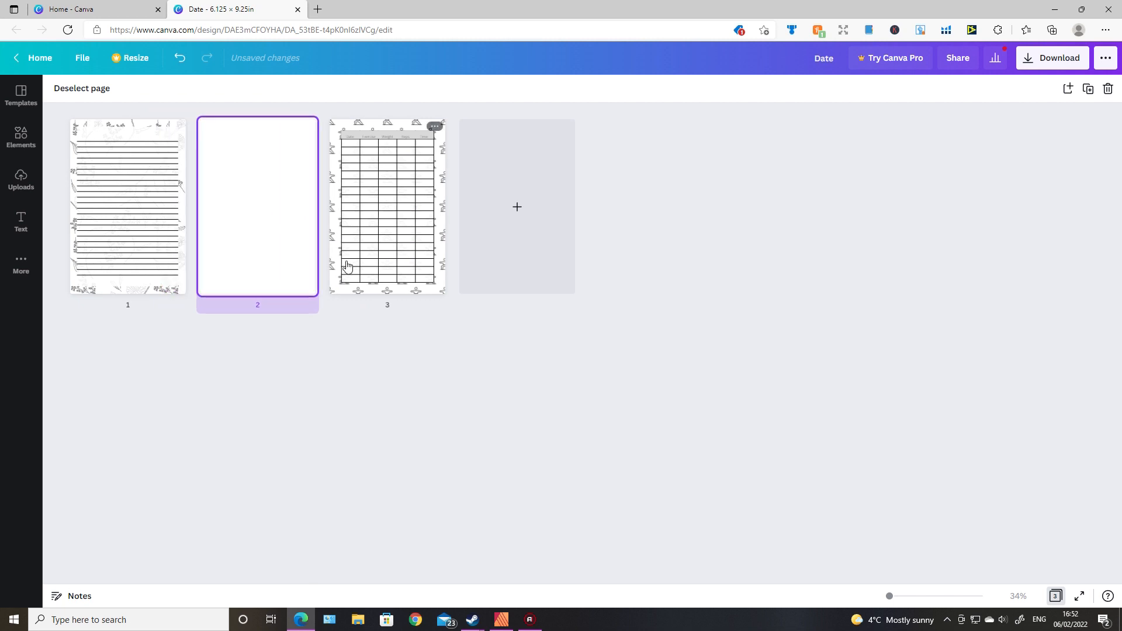
left_click(94, 8)
left_click(225, 13)
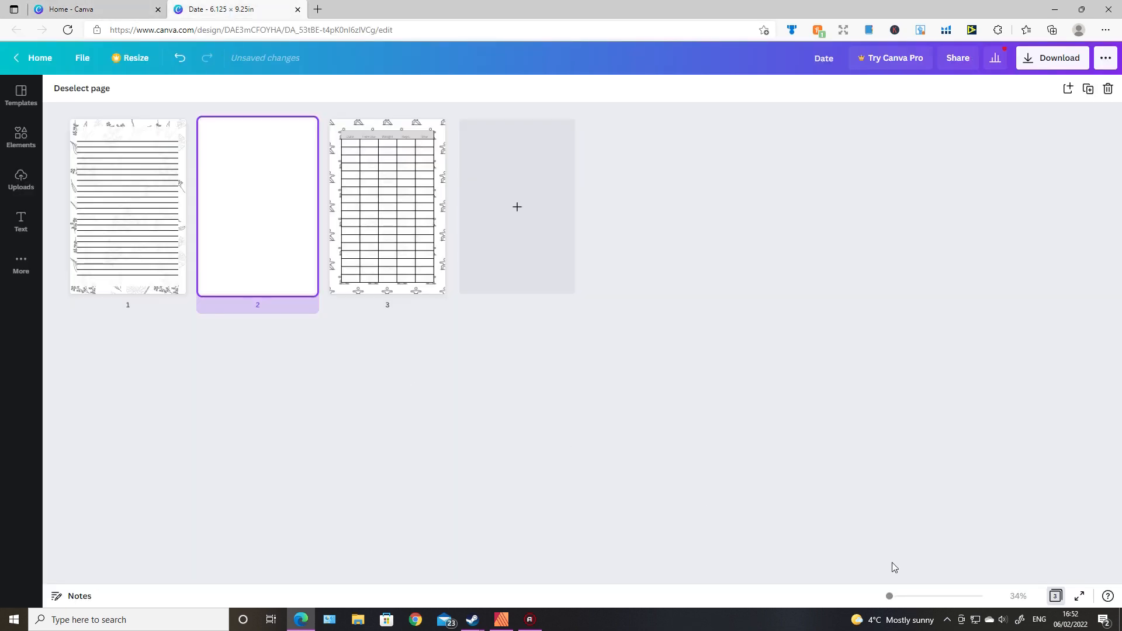
left_click(1055, 595)
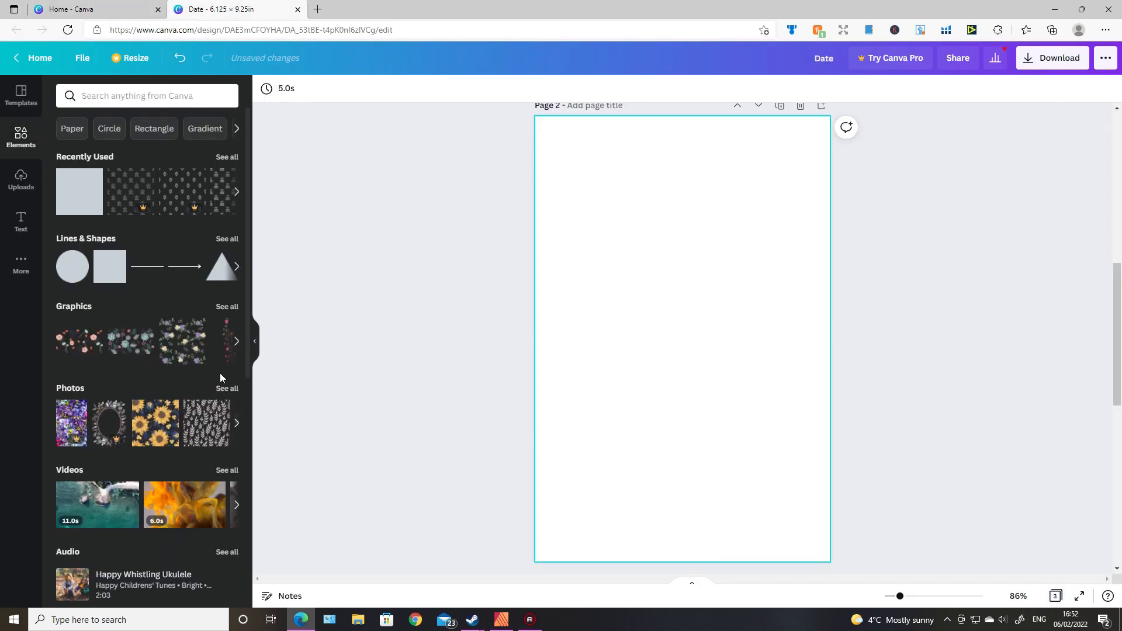
Add the "Authentic Leather Blue Wood" font combination to the blank page 2.
left_click(21, 224)
scroll(169, 298, "down", 3)
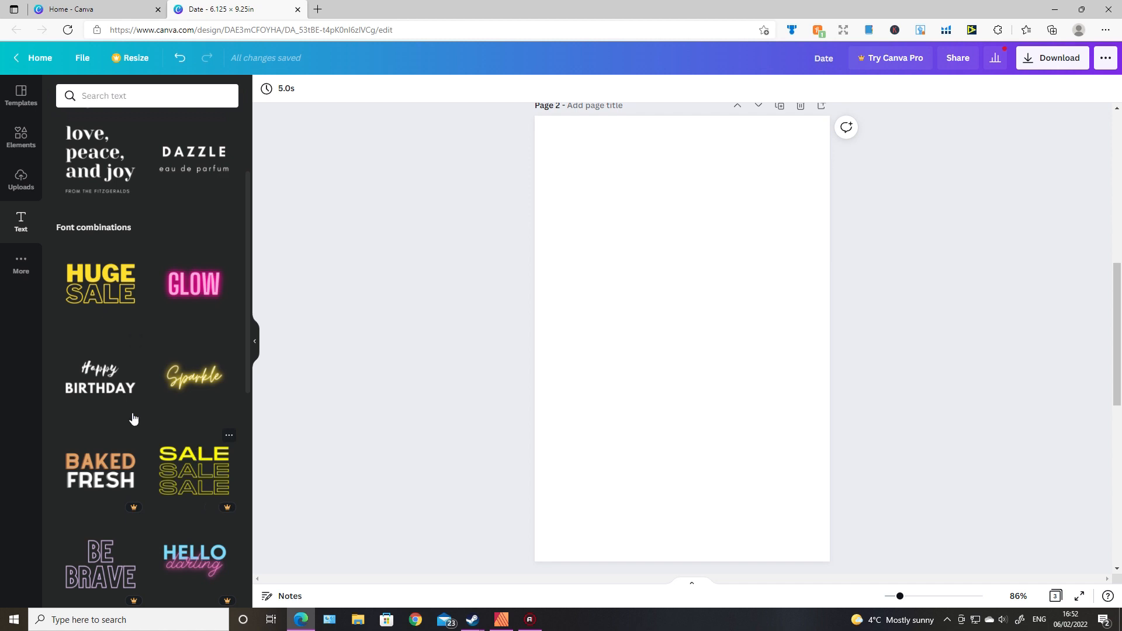
scroll(137, 407, "down", 6)
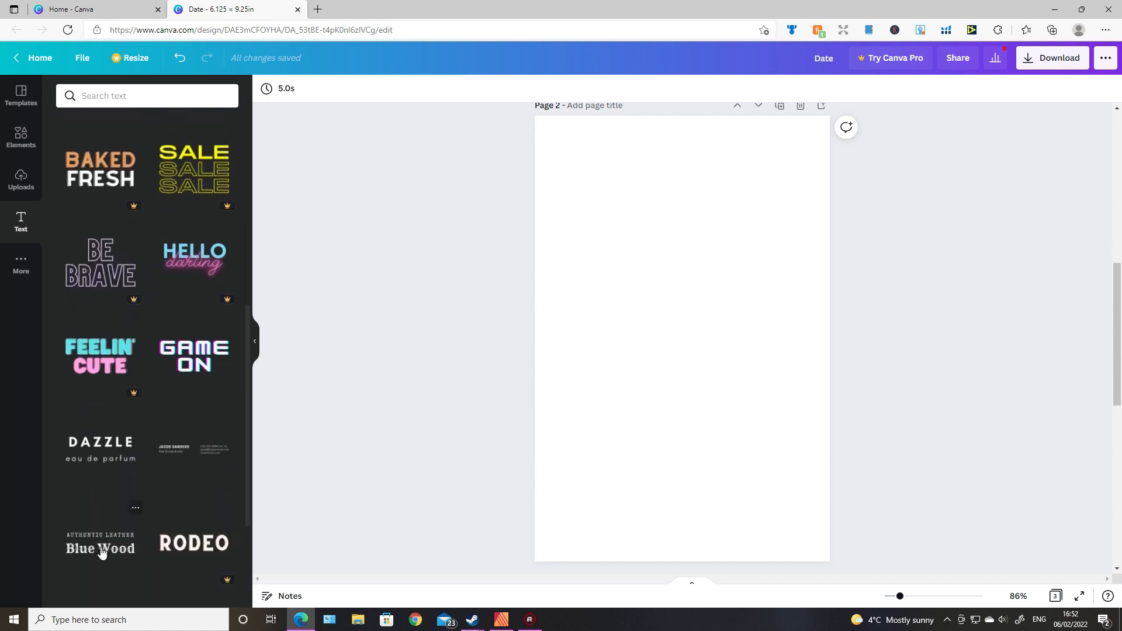
left_click(103, 545)
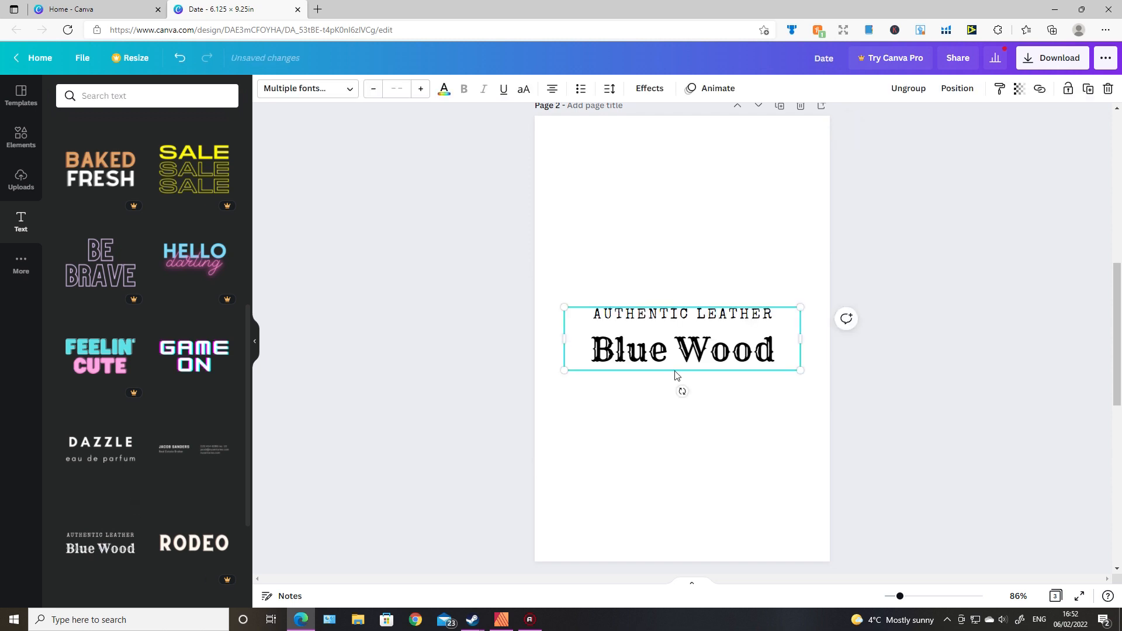
Replace the "AUTHENTIC LEATHER" text with "THIS EXERCISE LOG BOOK", breaking the line before "LOG".
double_click(751, 313)
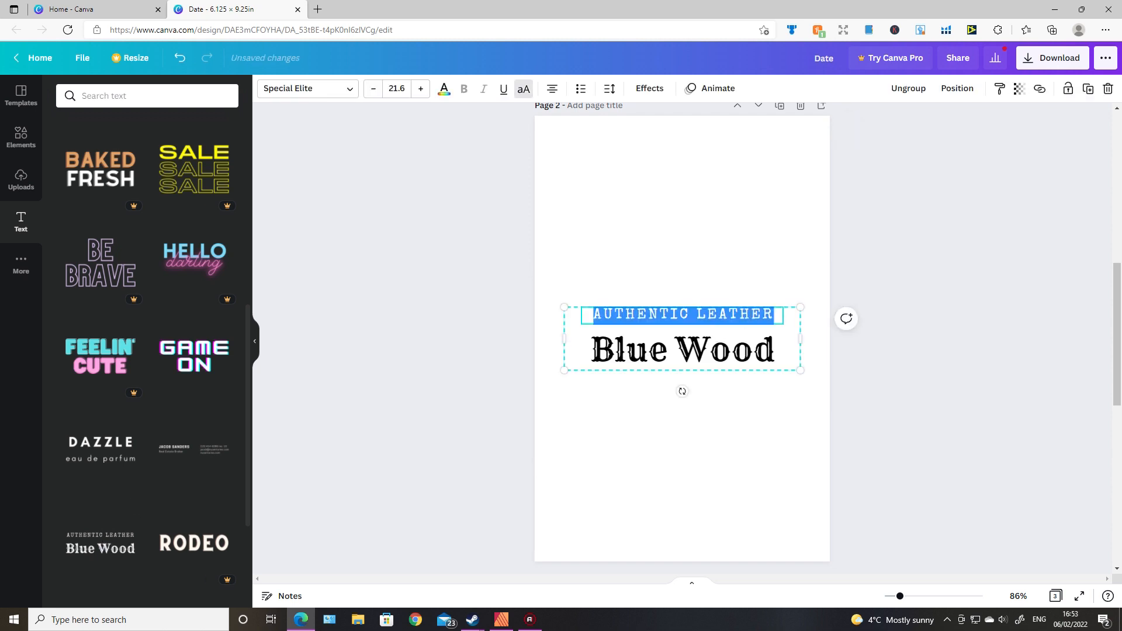
type("THIS EXERCISE")
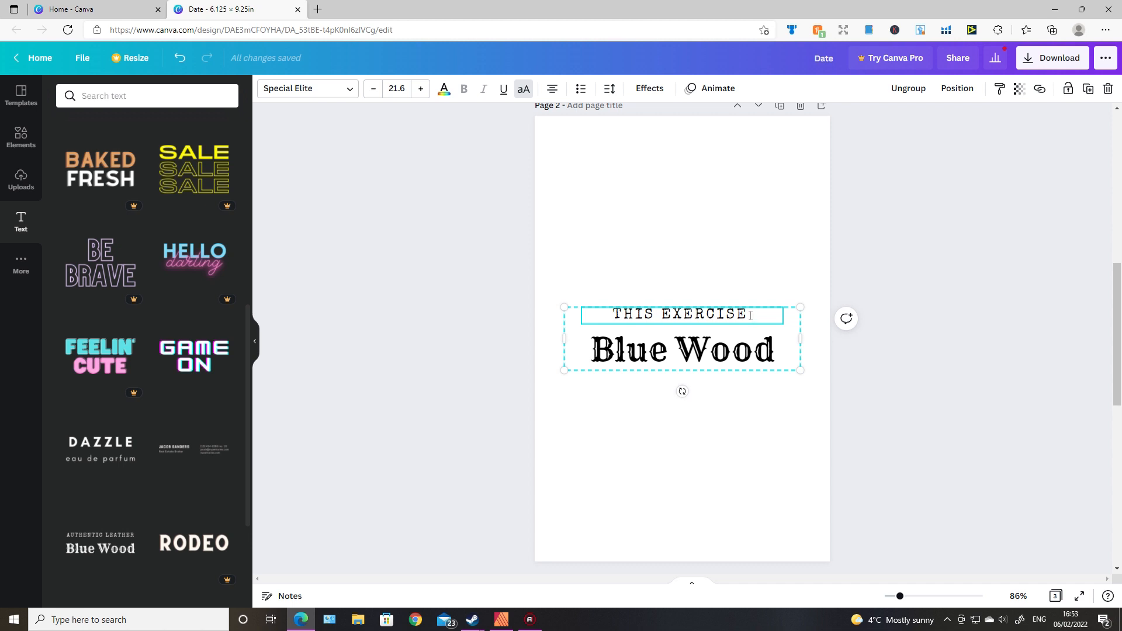
type("LOGBOOK")
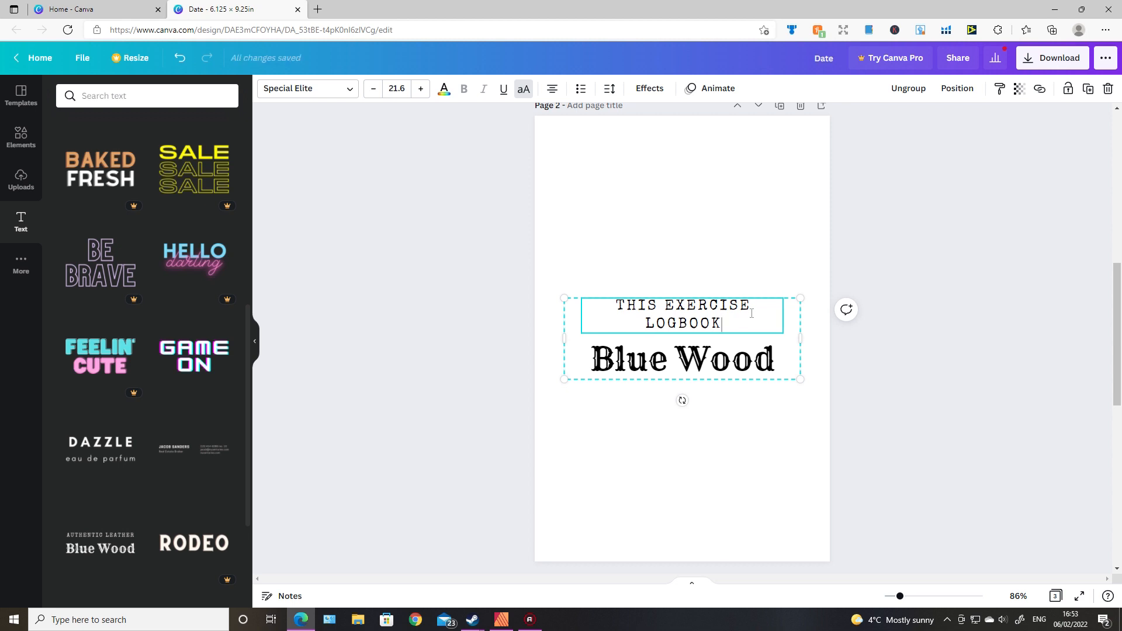
key("Left")
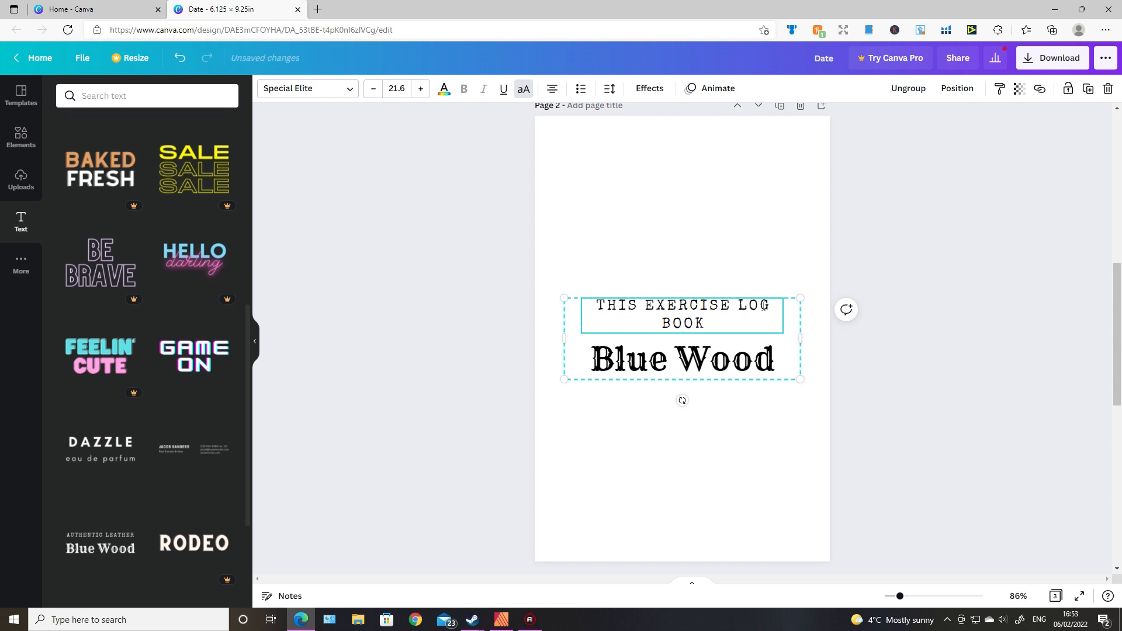
key("Return")
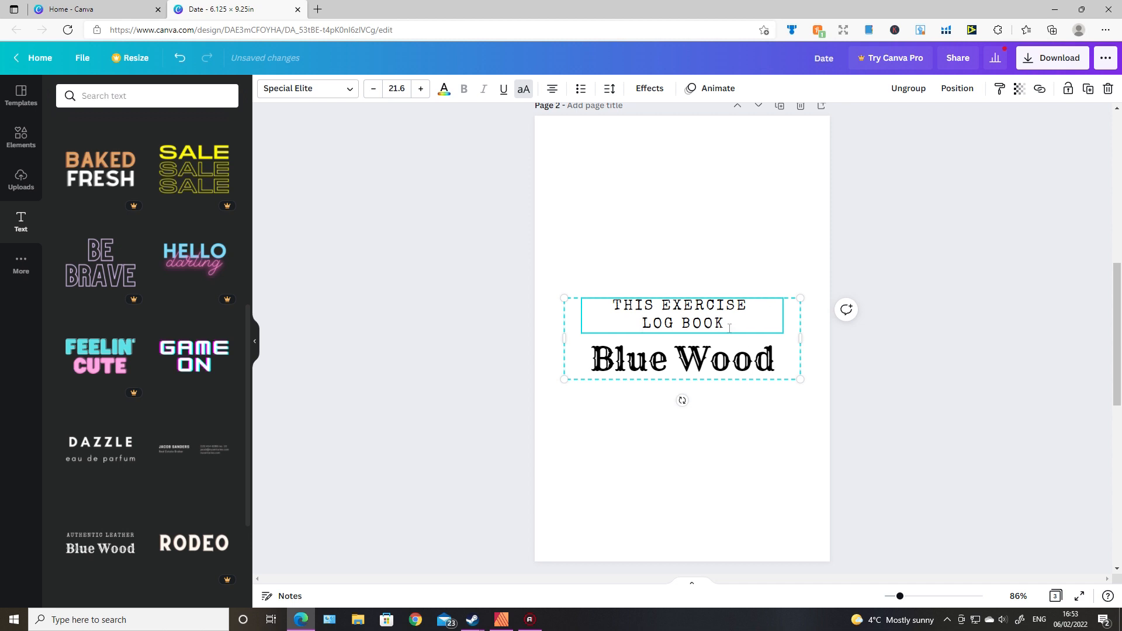
Replace the "Blue Wood" text with "Belongs to" and deselect the text group.
left_click(774, 365)
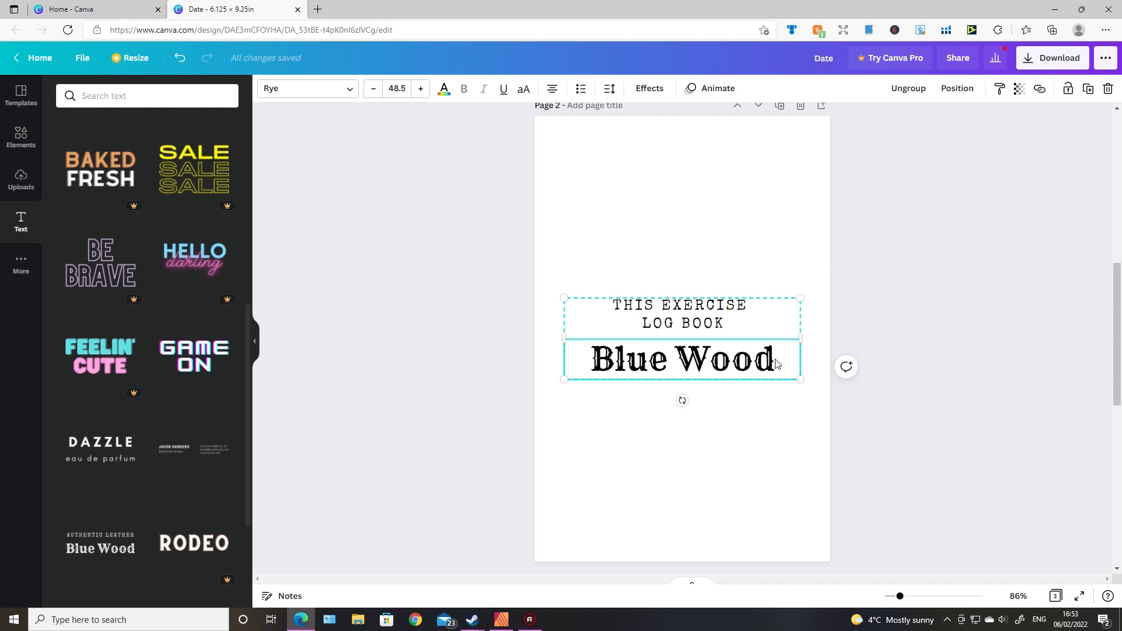
double_click(776, 359)
type("Bel")
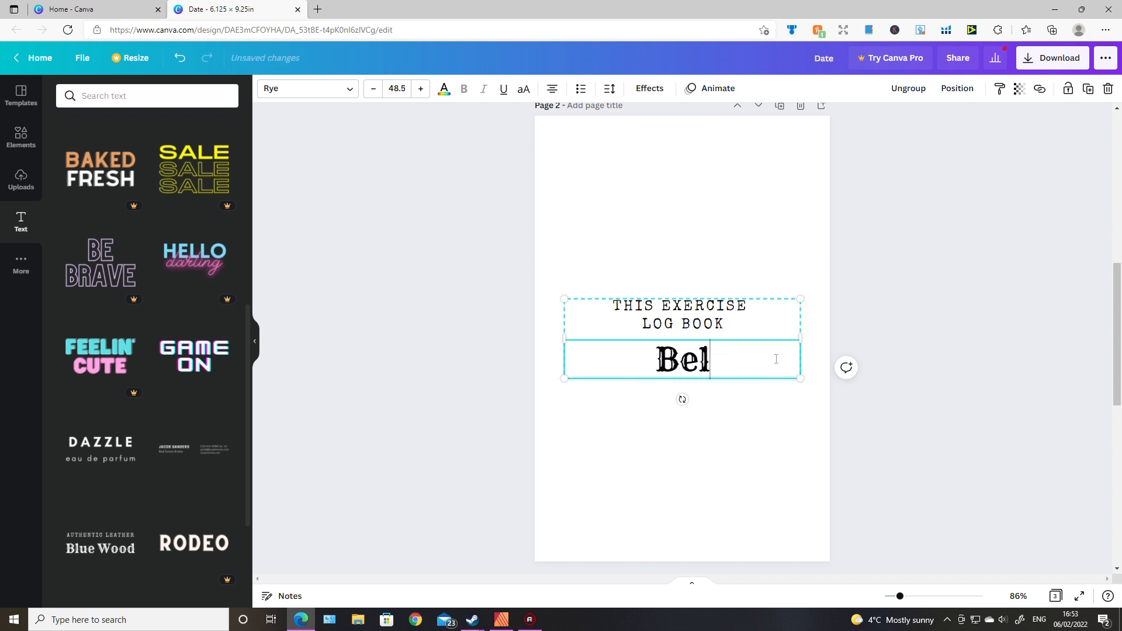
type("ongs to")
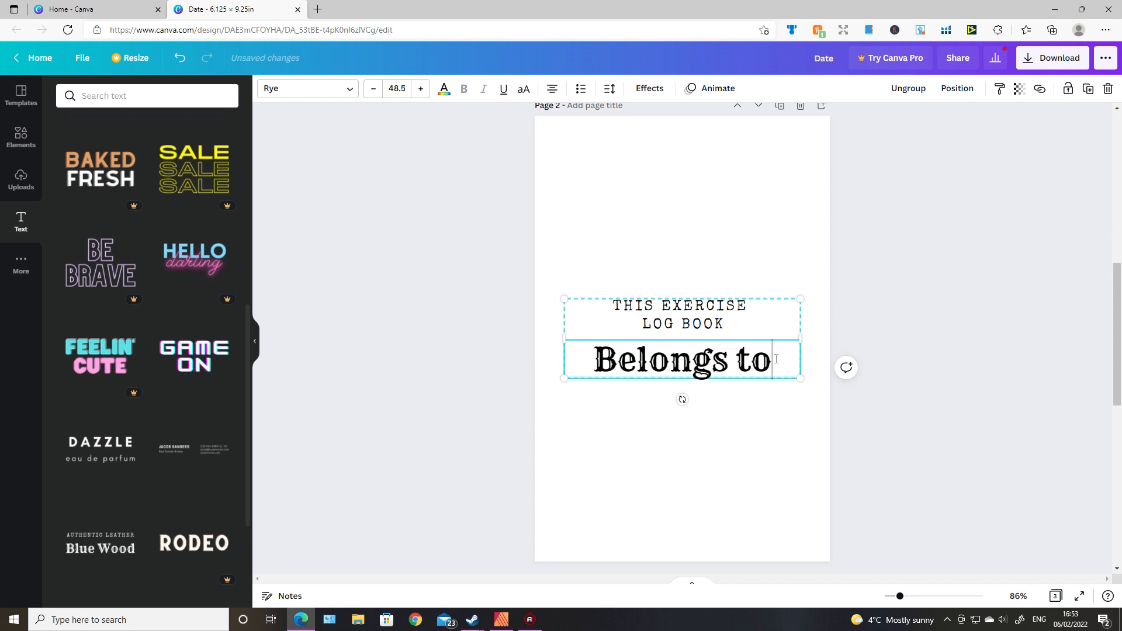
left_click(932, 350)
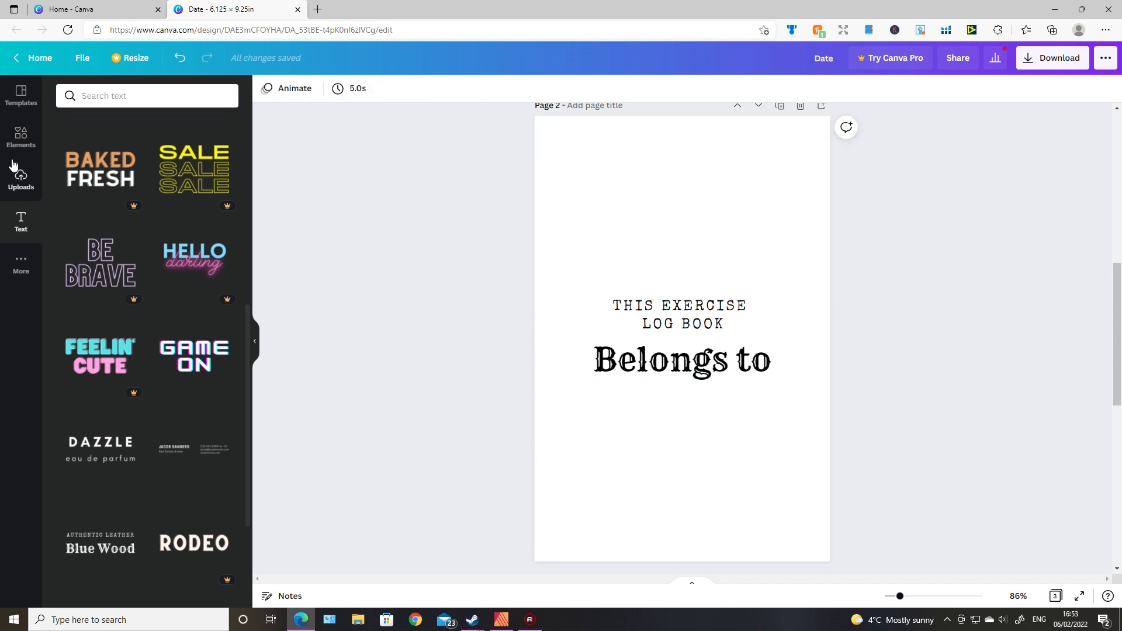
Add a plain line below "Belongs to" and stretch it across the page between the side margins.
left_click(17, 138)
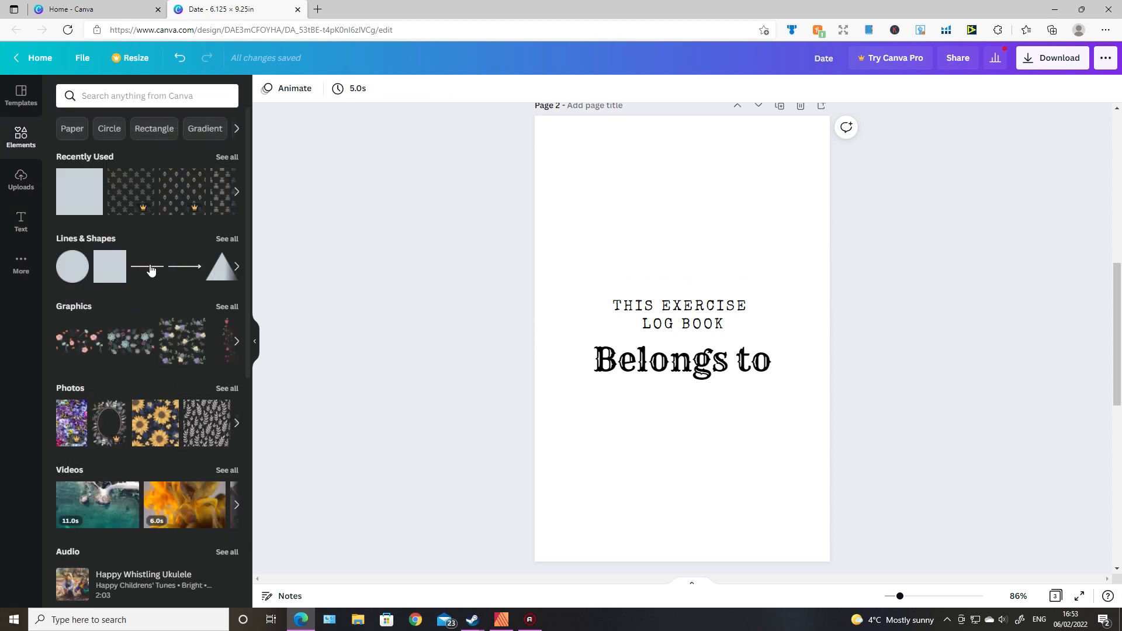
left_click(147, 267)
left_click_drag(685, 342, 800, 421)
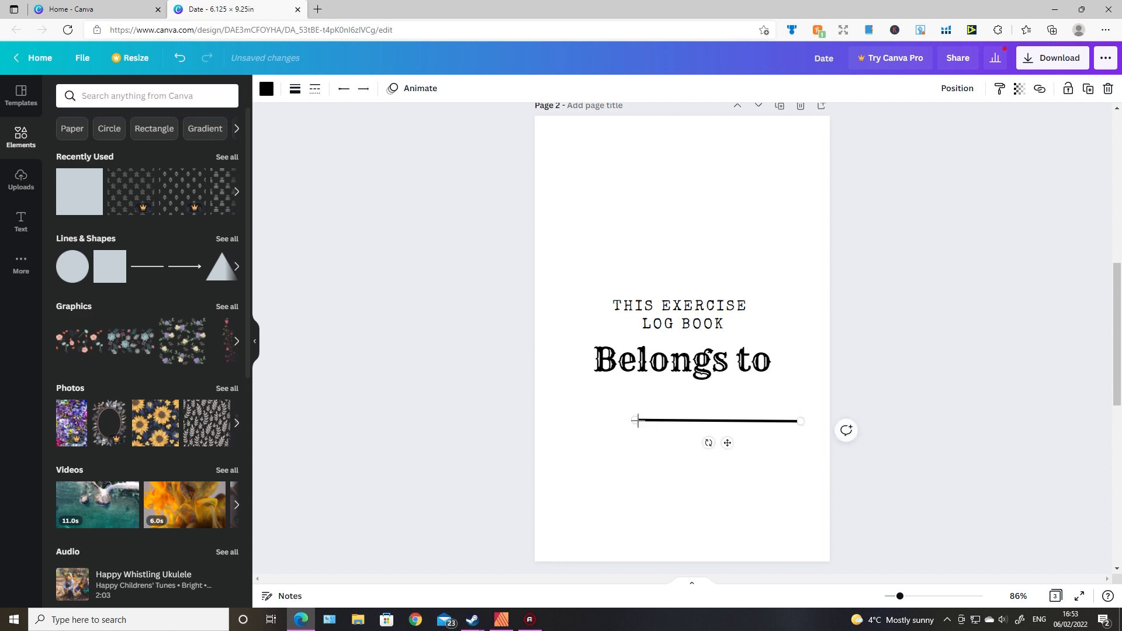
left_click_drag(637, 421, 564, 420)
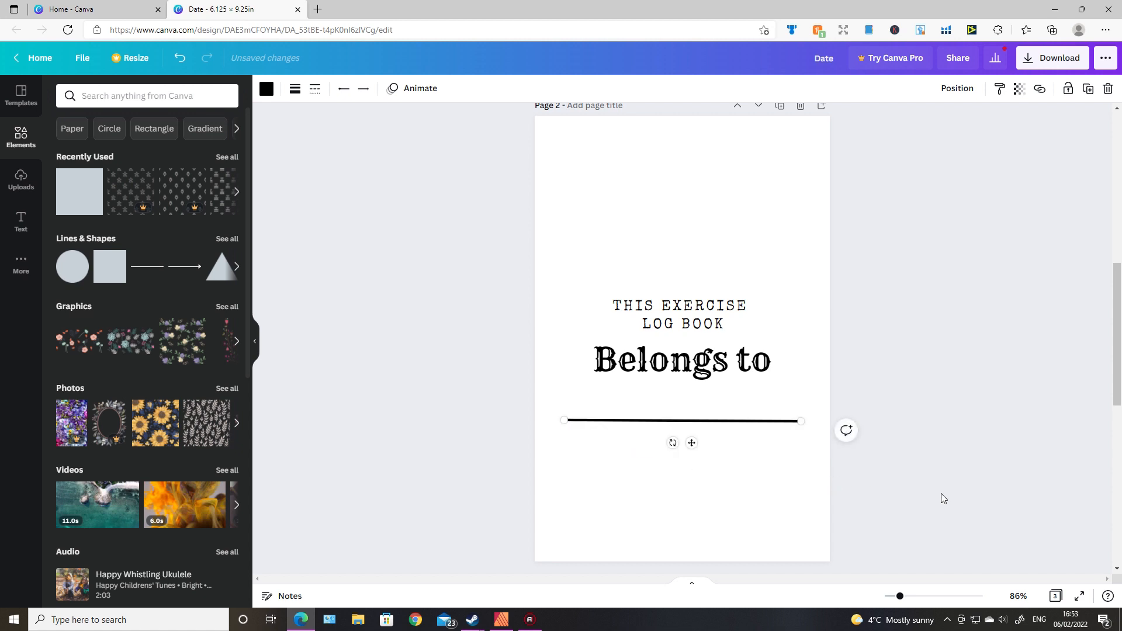
Duplicate the line under "Belongs to" and place the copy parallel below it, aligned with the side margins.
key("ctrl+d")
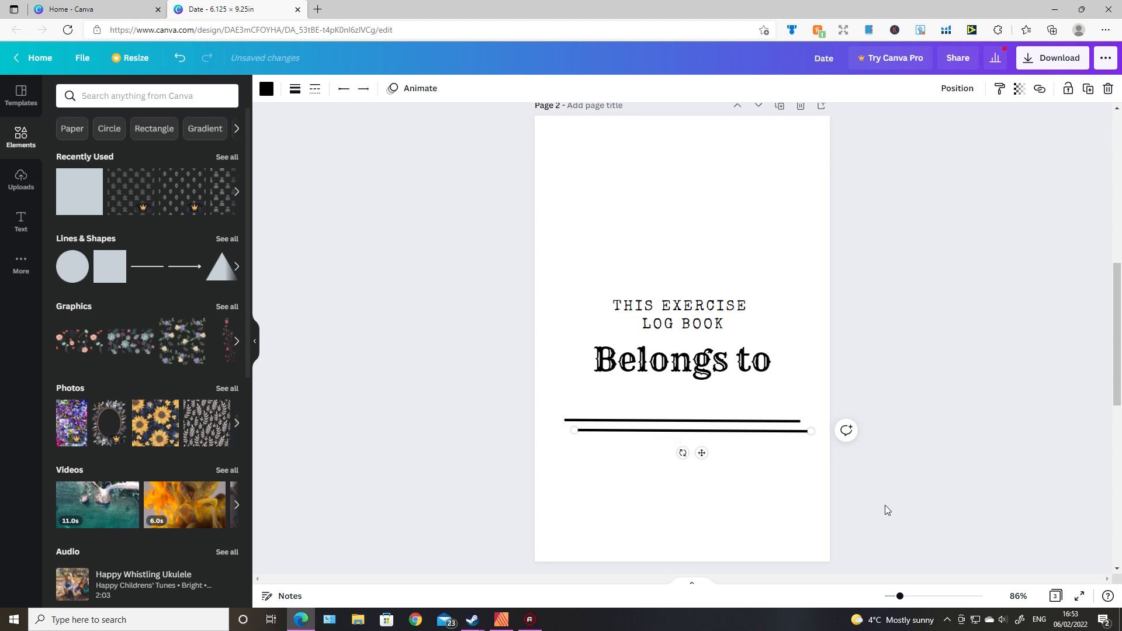
left_click_drag(704, 432, 693, 461)
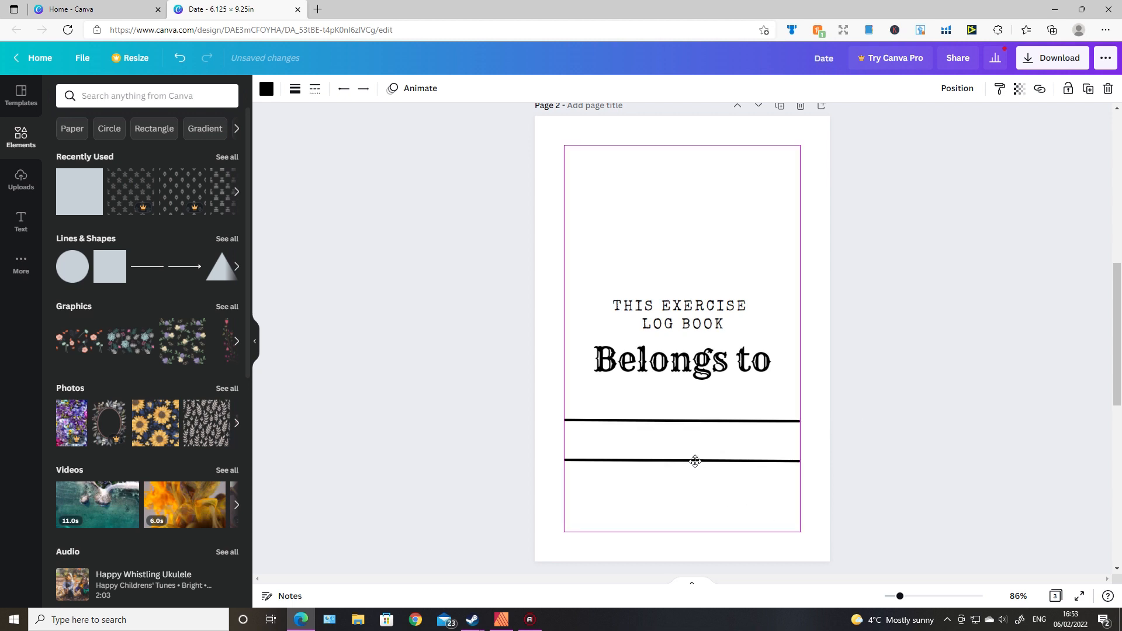
left_click(958, 516)
Move the title text and both lines together higher on page 2, keeping them horizontally centred, and deselect them.
left_click_drag(958, 518, 469, 260)
left_click_drag(691, 342, 692, 281)
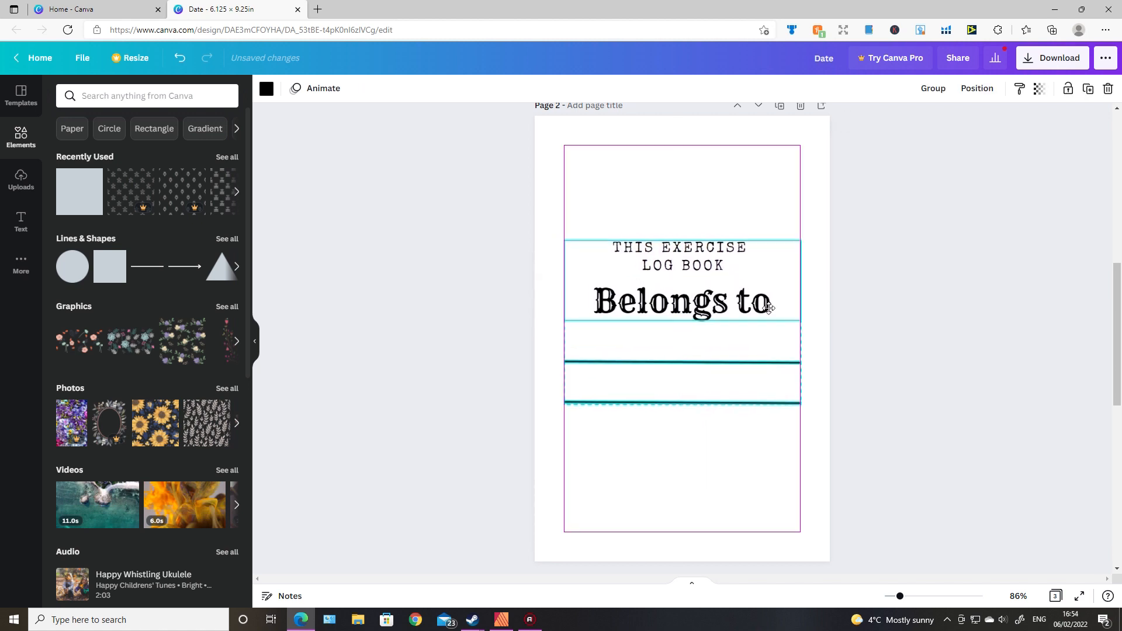
left_click(954, 371)
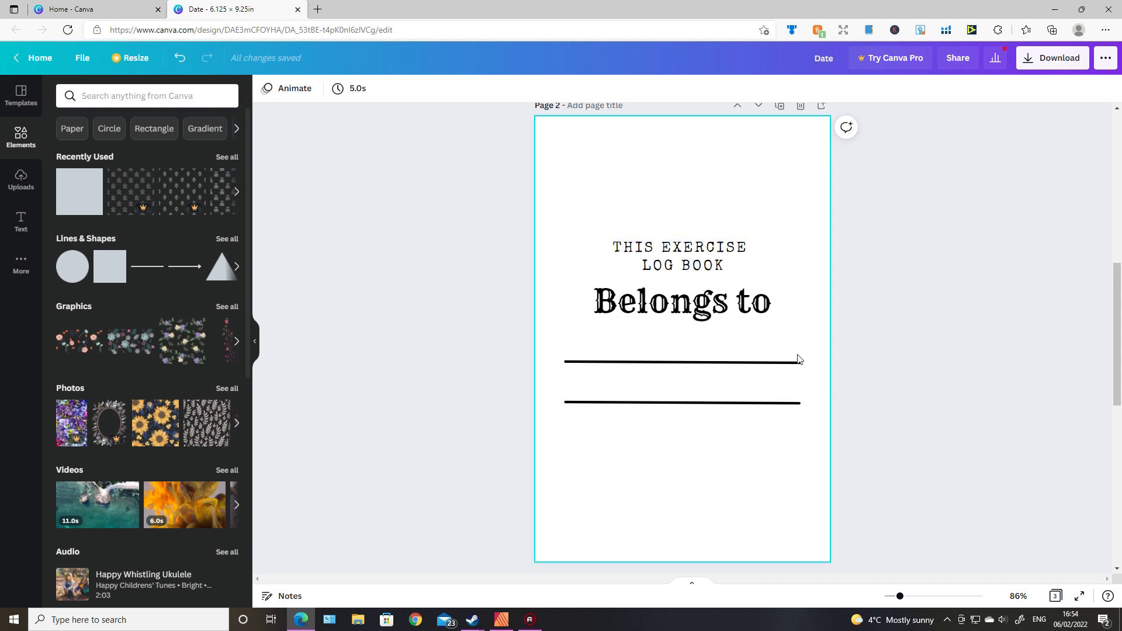
scroll(878, 373, "down", 6)
scroll(928, 397, "down", 3)
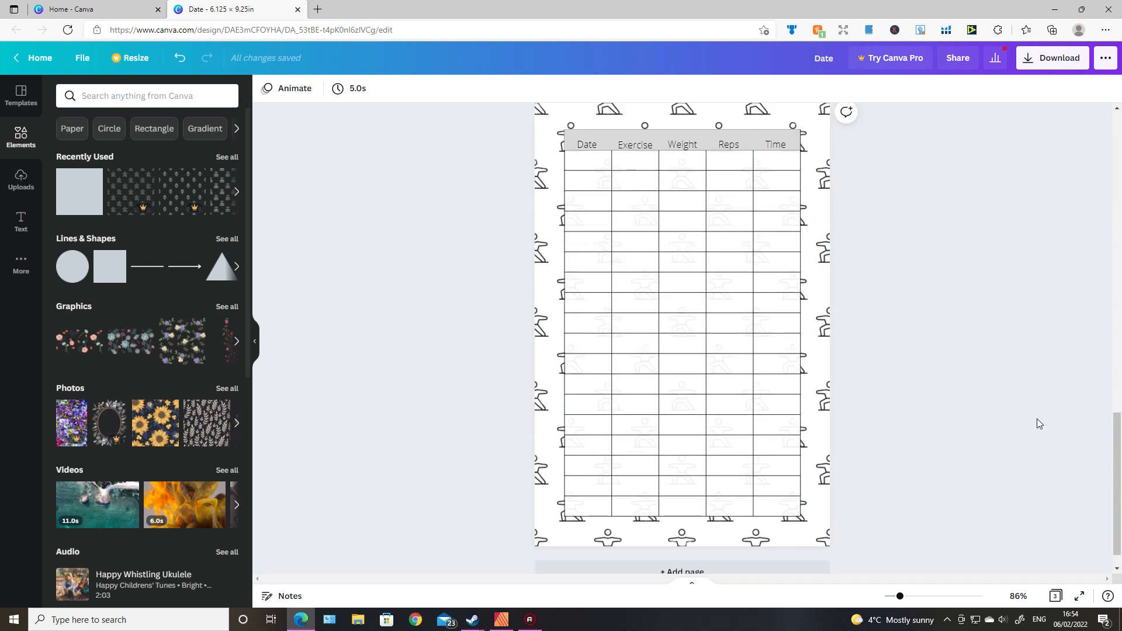
scroll(1023, 414, "up", 10)
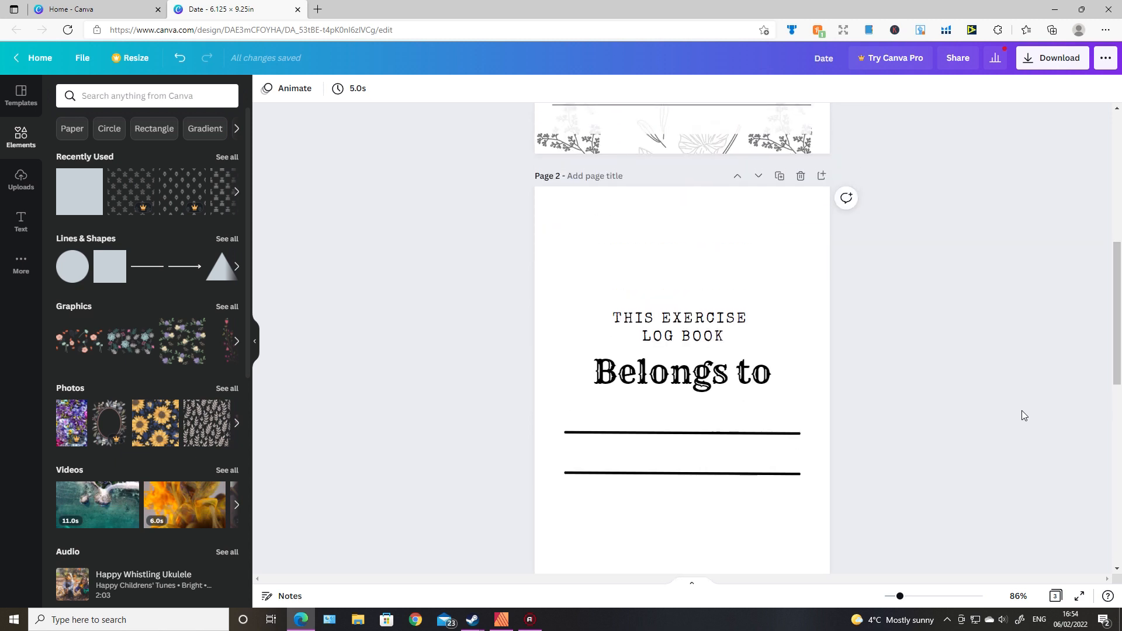